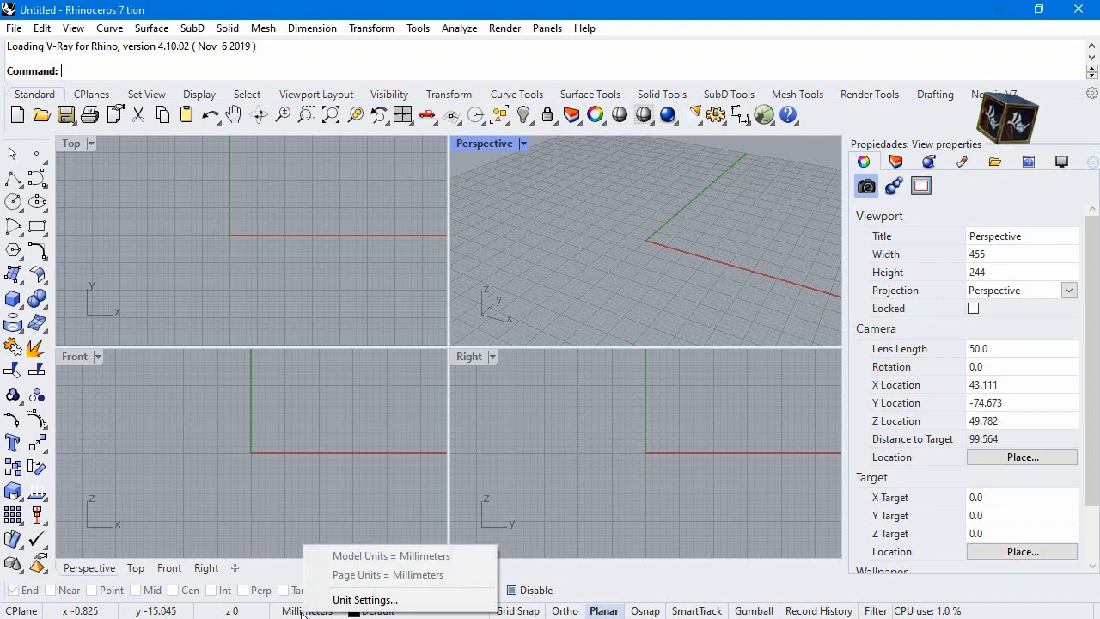
# Set the document's model units to centimeters
pyautogui.click(356, 600)
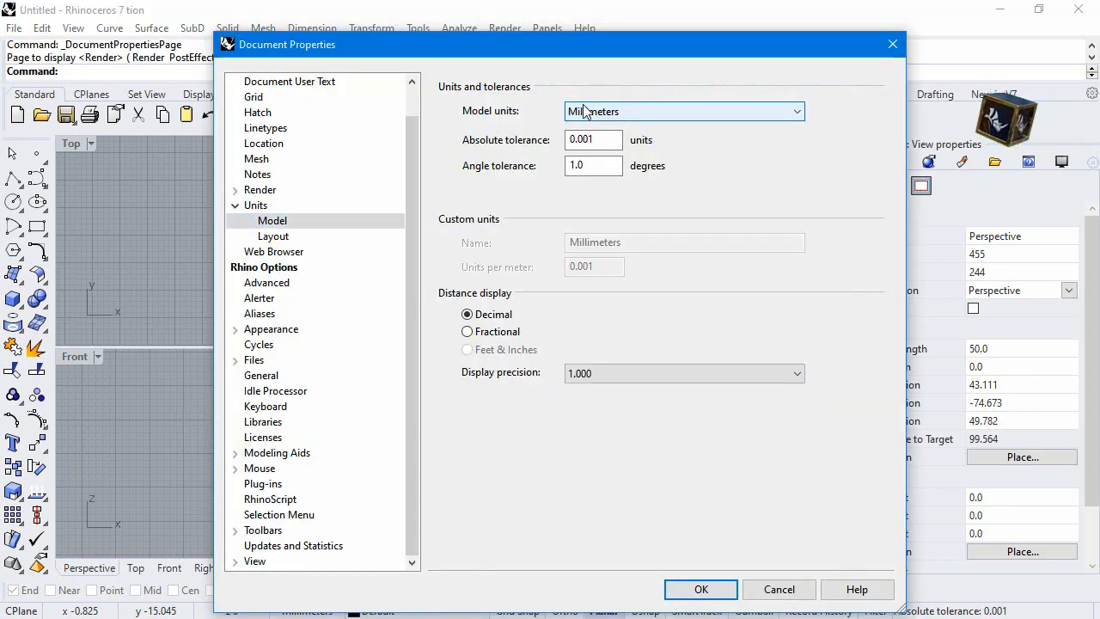
pyautogui.click(584, 111)
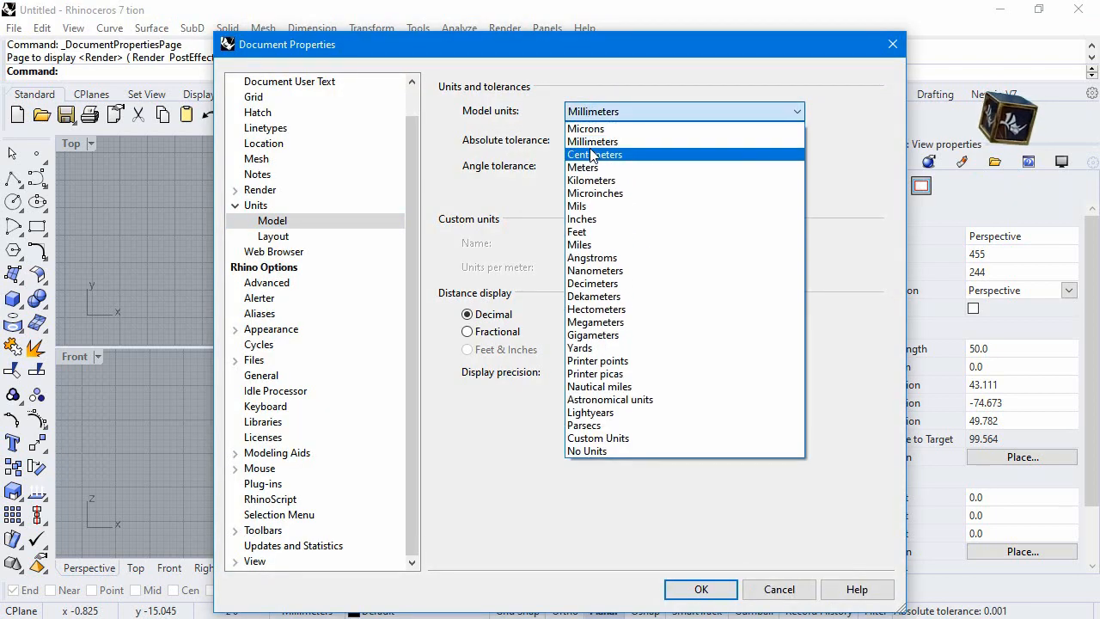
pyautogui.click(590, 152)
pyautogui.click(696, 590)
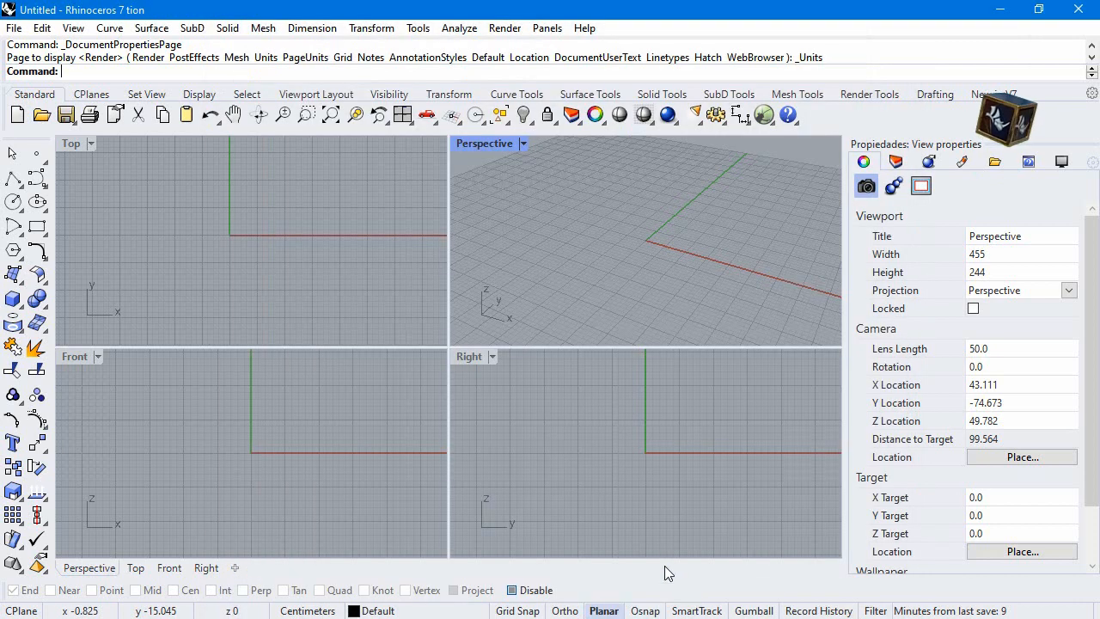
# Begin a polyline in the Right view with a vertical upward segment 40 cm long
pyautogui.click(12, 177)
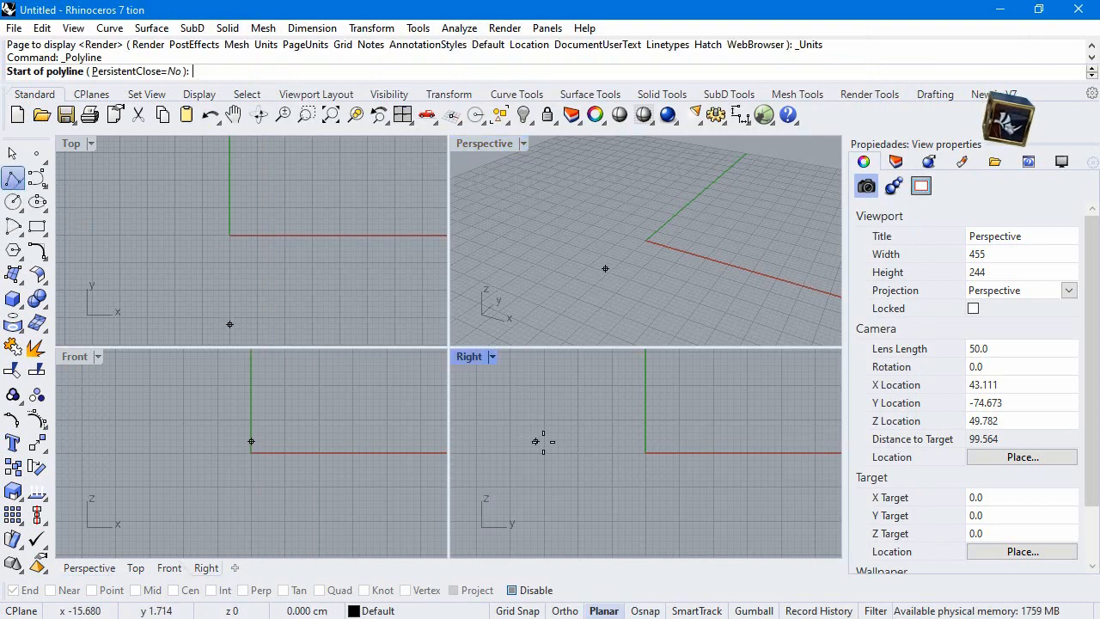
pyautogui.click(518, 479)
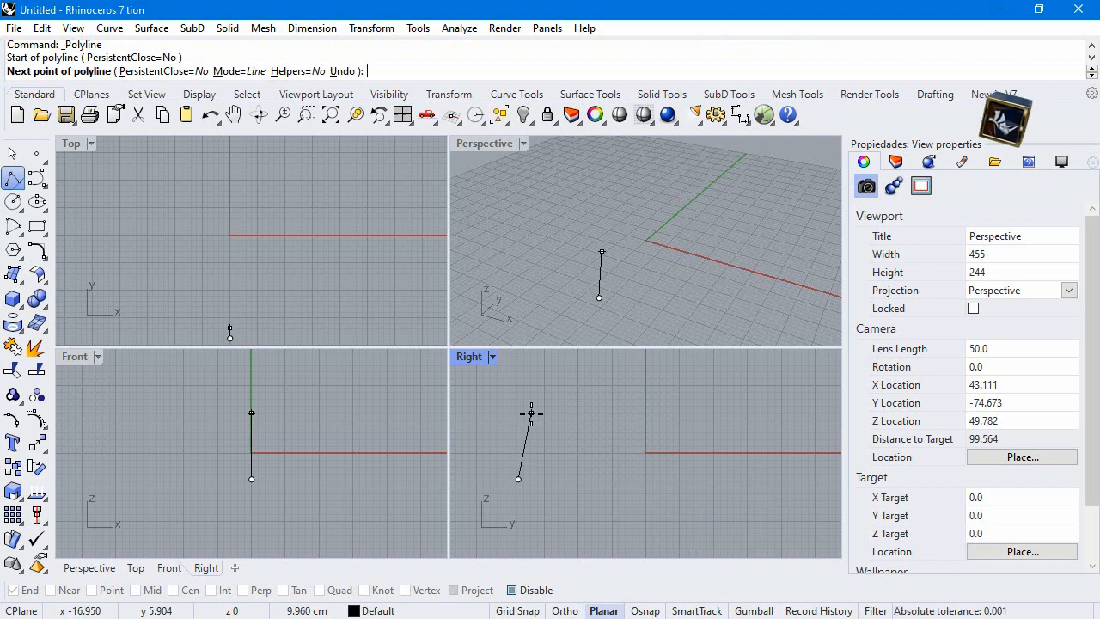
pyautogui.write('40')
pyautogui.press('Return')
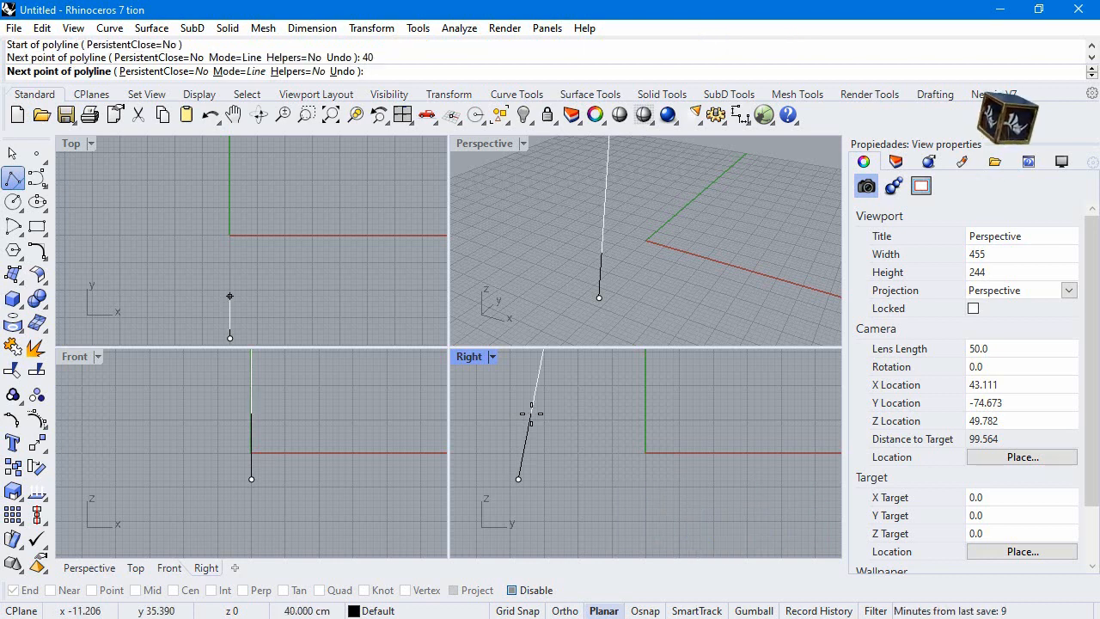
pyautogui.scroll(-5, 529, 417)
pyautogui.click(534, 404)
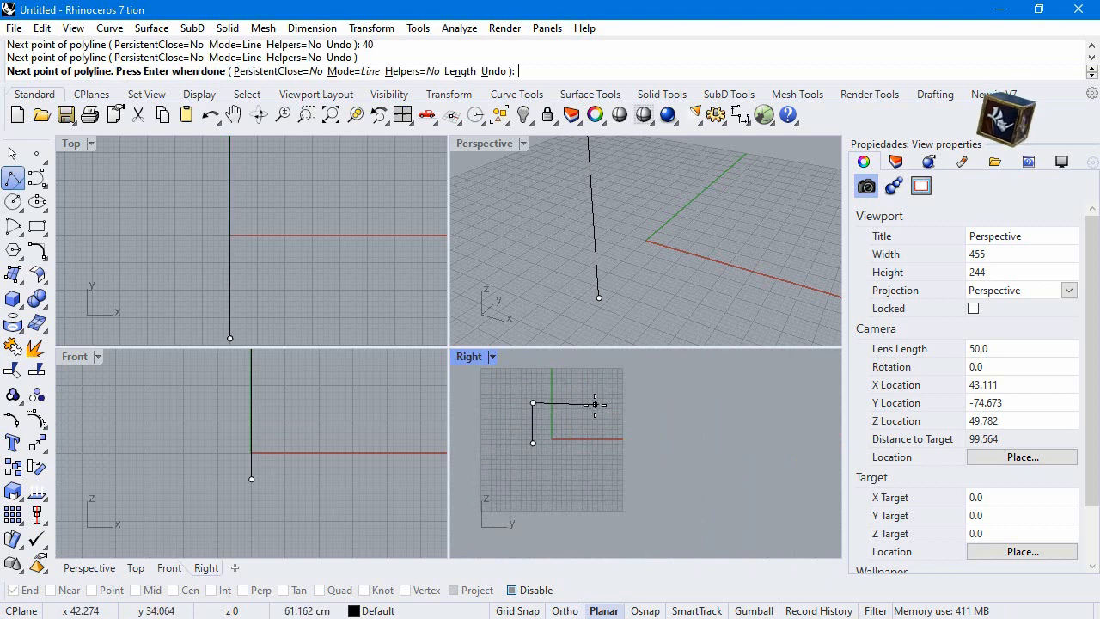
# Add a horizontal 90 cm segment to the polyline, running toward positive Y
pyautogui.write('90')
pyautogui.press('Return')
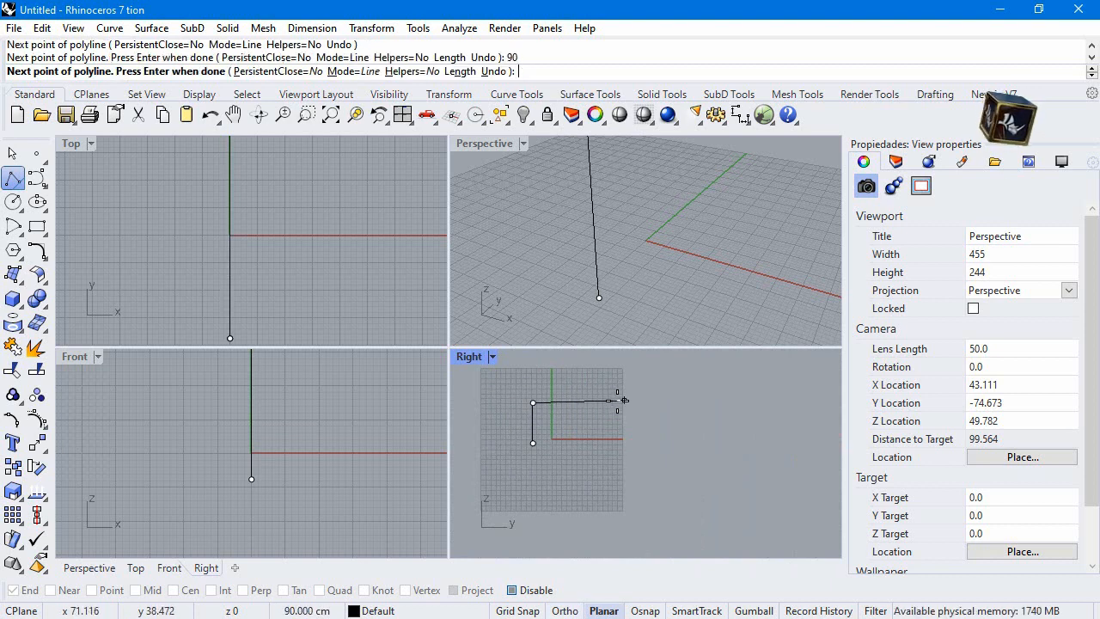
pyautogui.press('F8')
pyautogui.click(624, 402)
# Add a vertical downward 40 cm segment and finish the polyline as an open U-shaped frame
pyautogui.press('F8')
pyautogui.write('40')
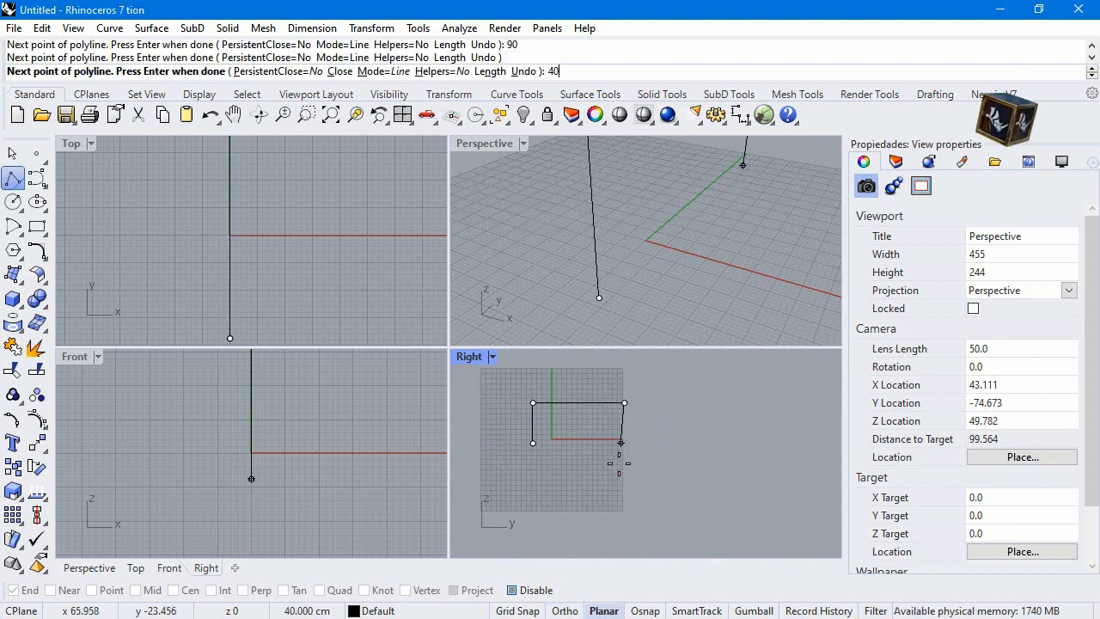
pyautogui.press('Return')
pyautogui.press('F8')
pyautogui.click(625, 469)
pyautogui.press('Return')
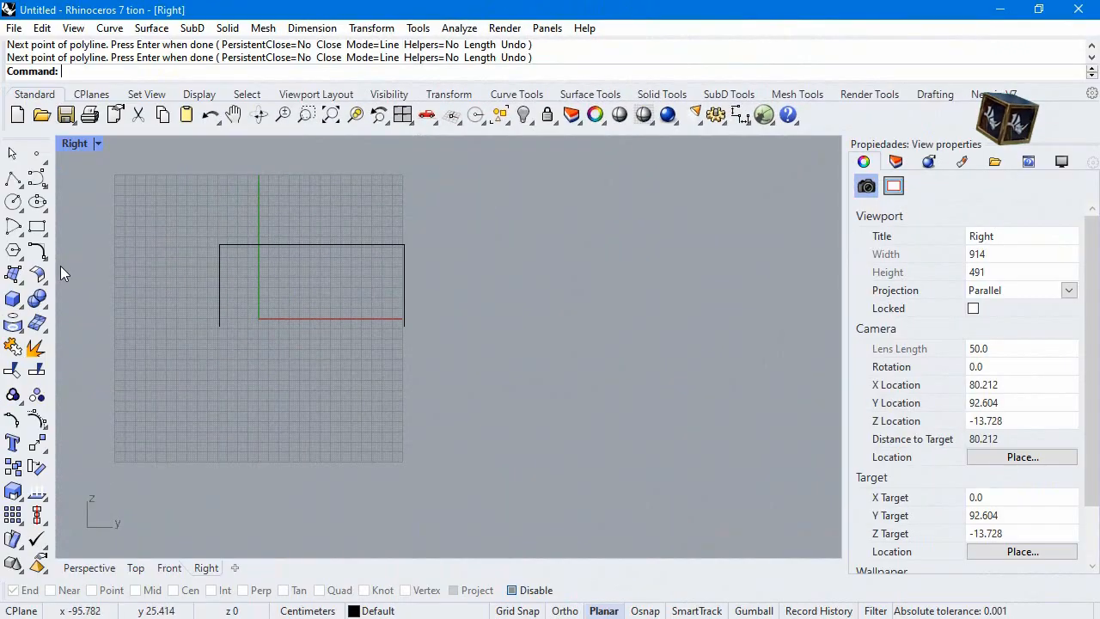
# Offset the U-shaped polyline 2.5 cm inward with flat caps to form a closed profile
pyautogui.click(47, 256)
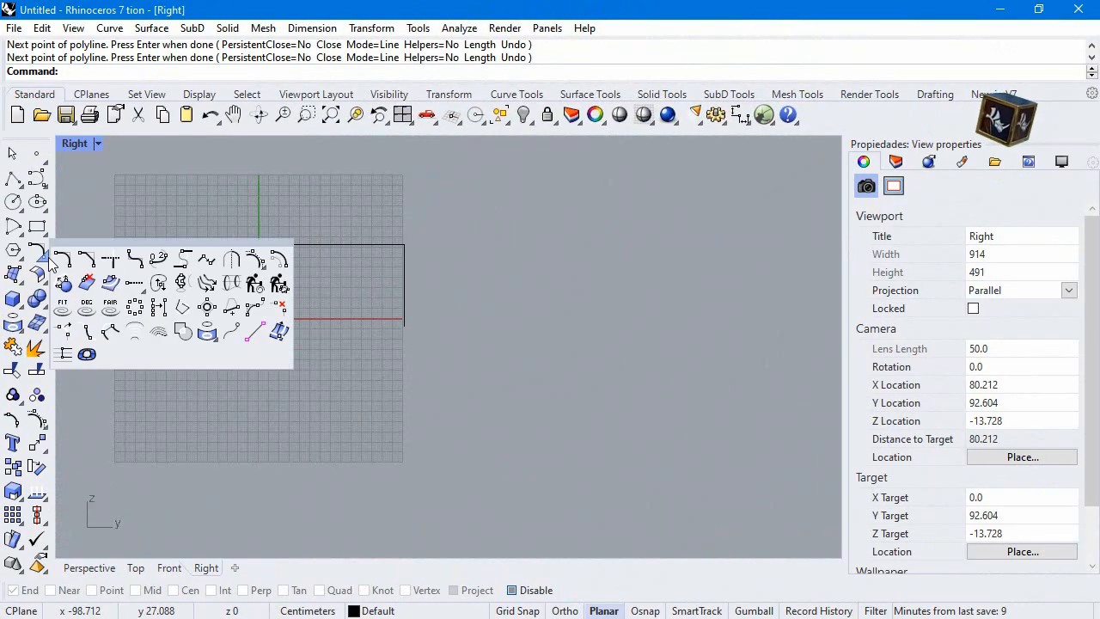
pyautogui.click(255, 259)
pyautogui.click(288, 247)
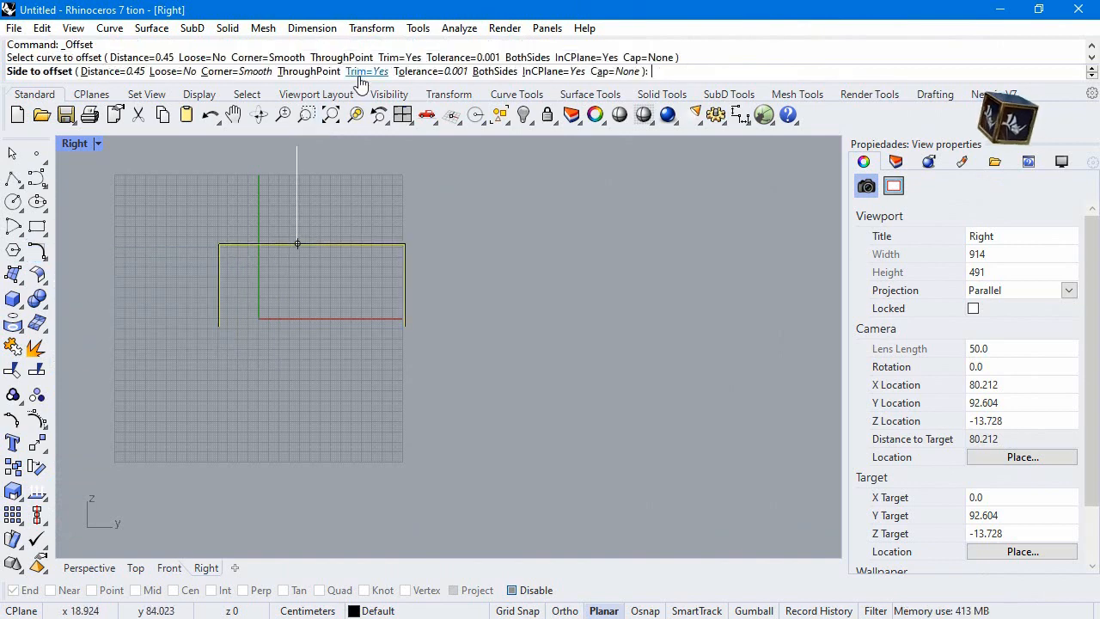
pyautogui.click(111, 72)
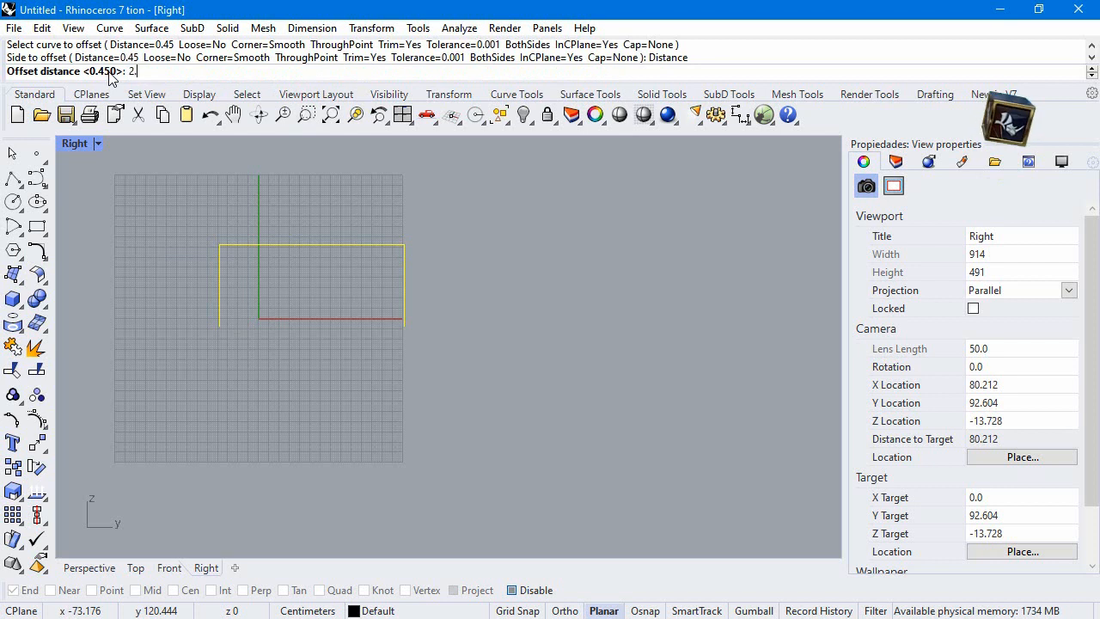
pyautogui.write('2.5')
pyautogui.press('Return')
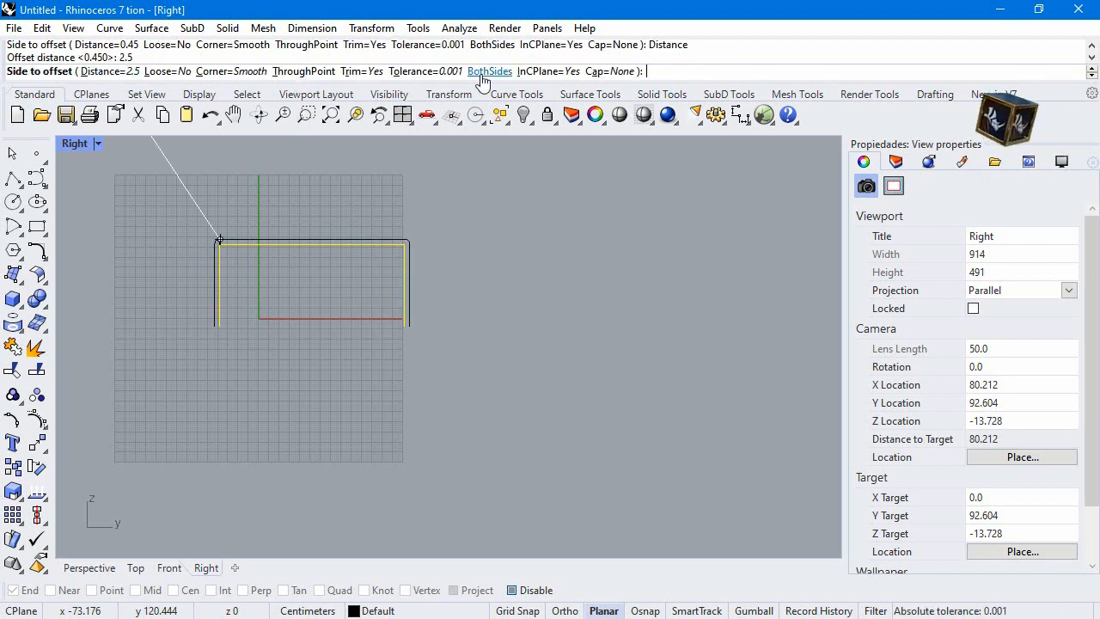
pyautogui.click(600, 73)
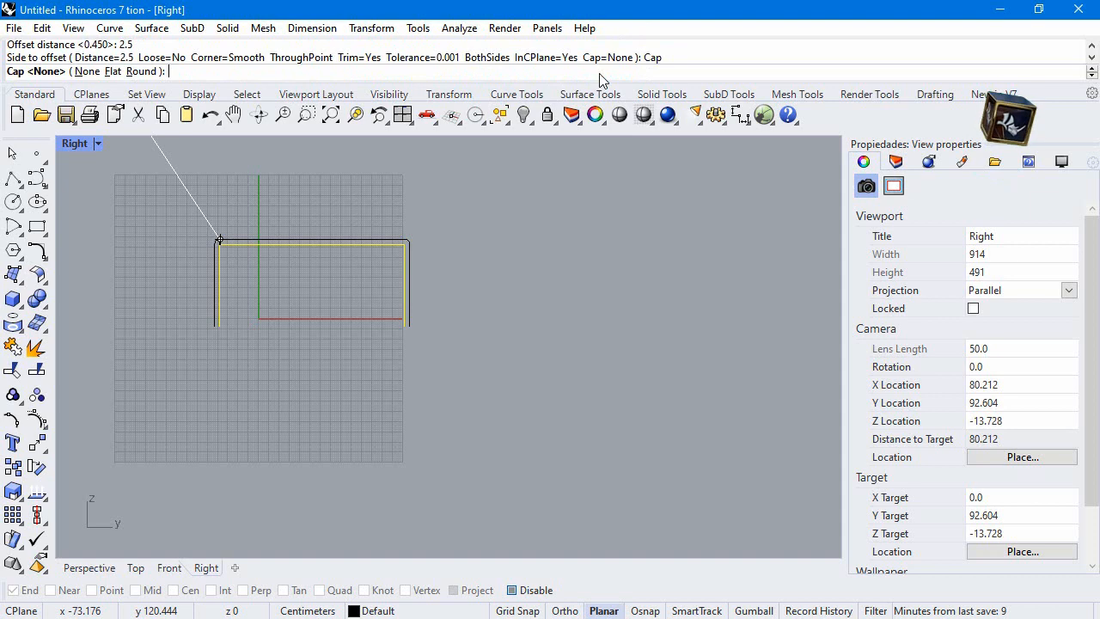
pyautogui.click(113, 72)
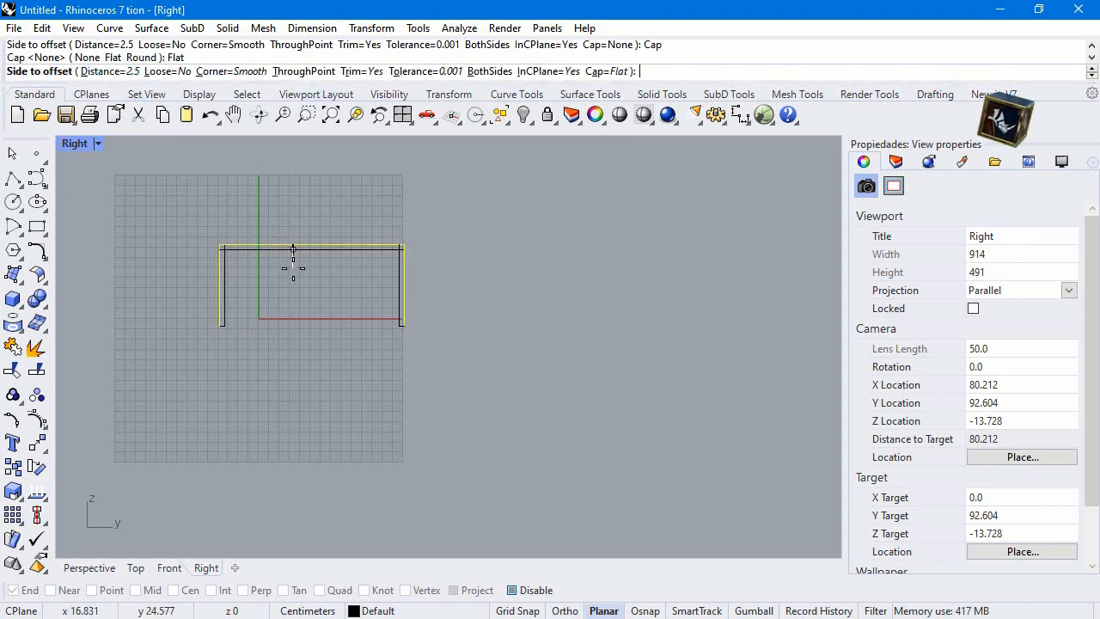
pyautogui.click(297, 272)
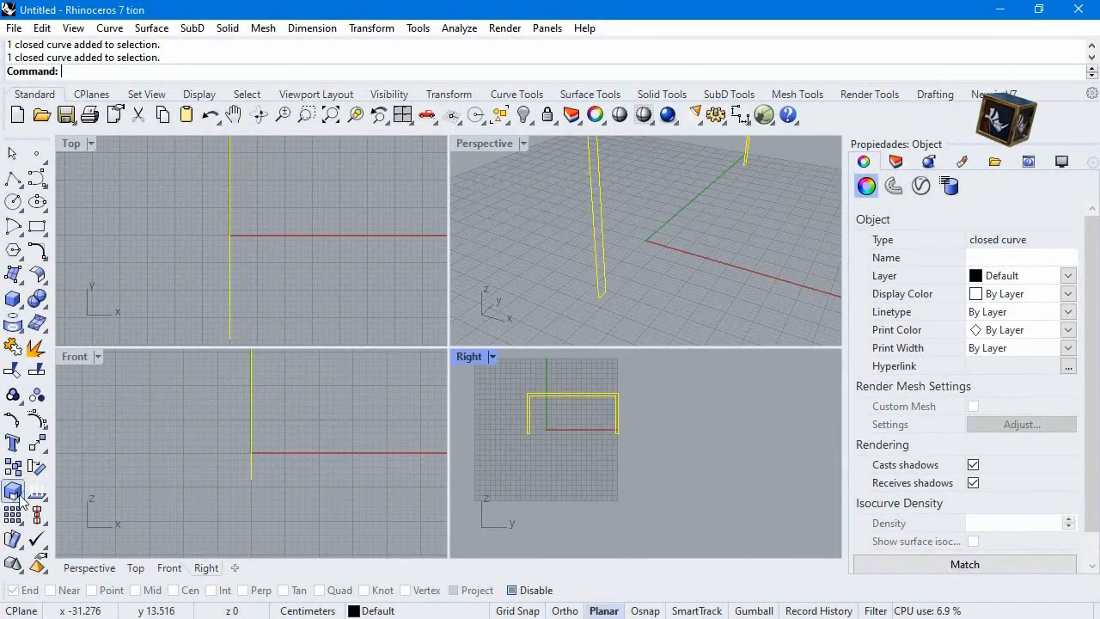
# Extrude the closed frame profile 12 cm as a solid to one side only, toward negative X
pyautogui.click(21, 306)
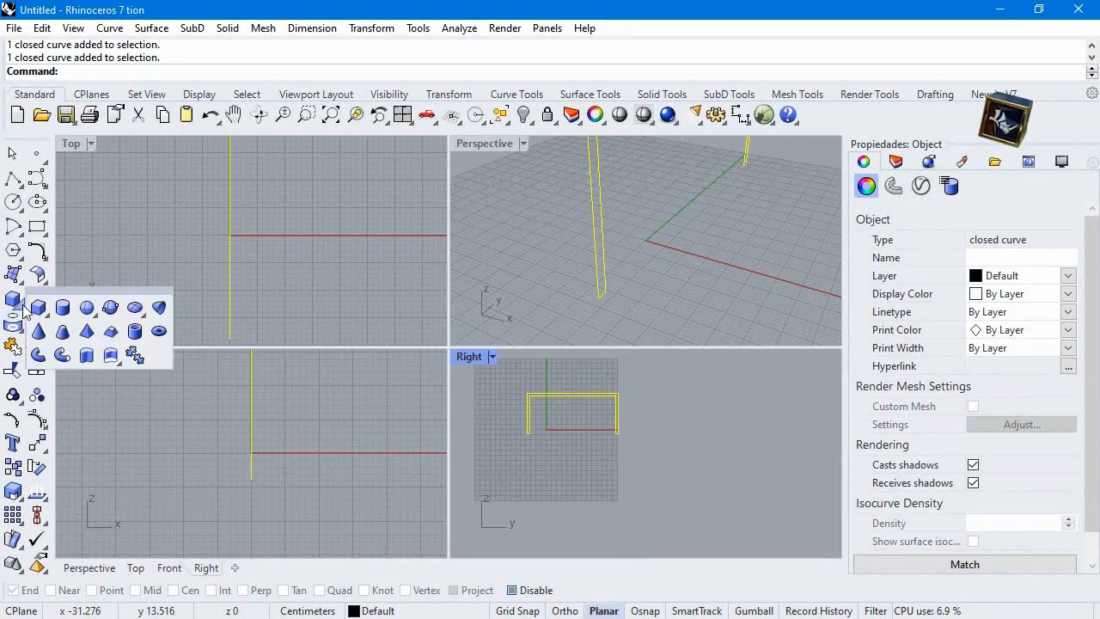
pyautogui.click(66, 356)
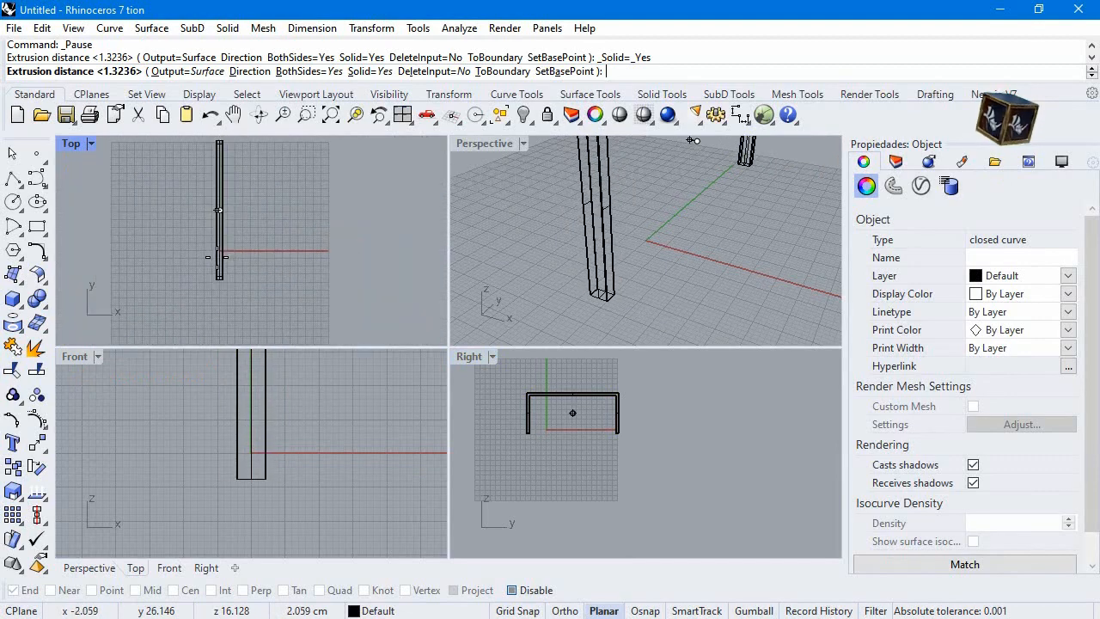
pyautogui.click(309, 72)
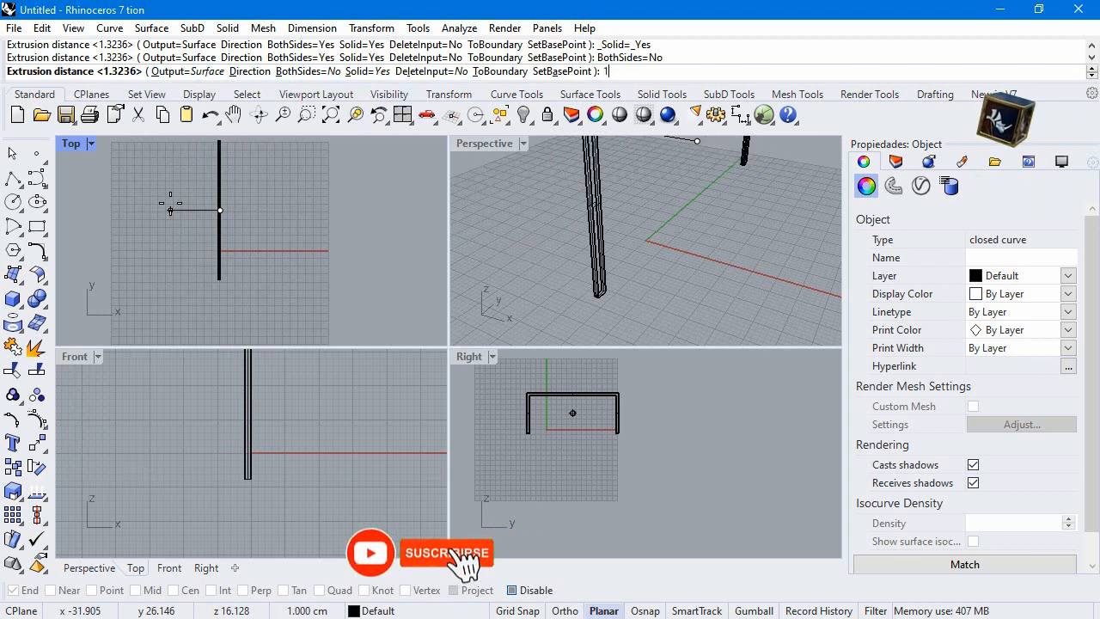
pyautogui.write('12')
pyautogui.press('Return')
# Select the frame with its curves and copy it 120 cm along positive X in the Top view
pyautogui.scroll(-10, 275, 327)
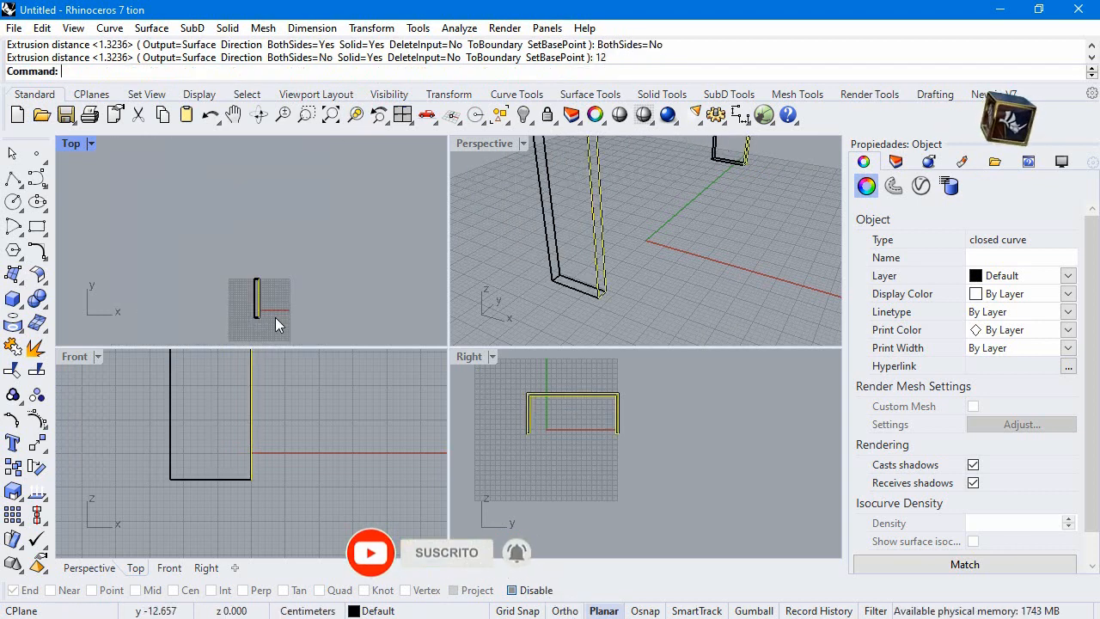
pyautogui.moveTo(203, 248); pyautogui.dragTo(326, 355)
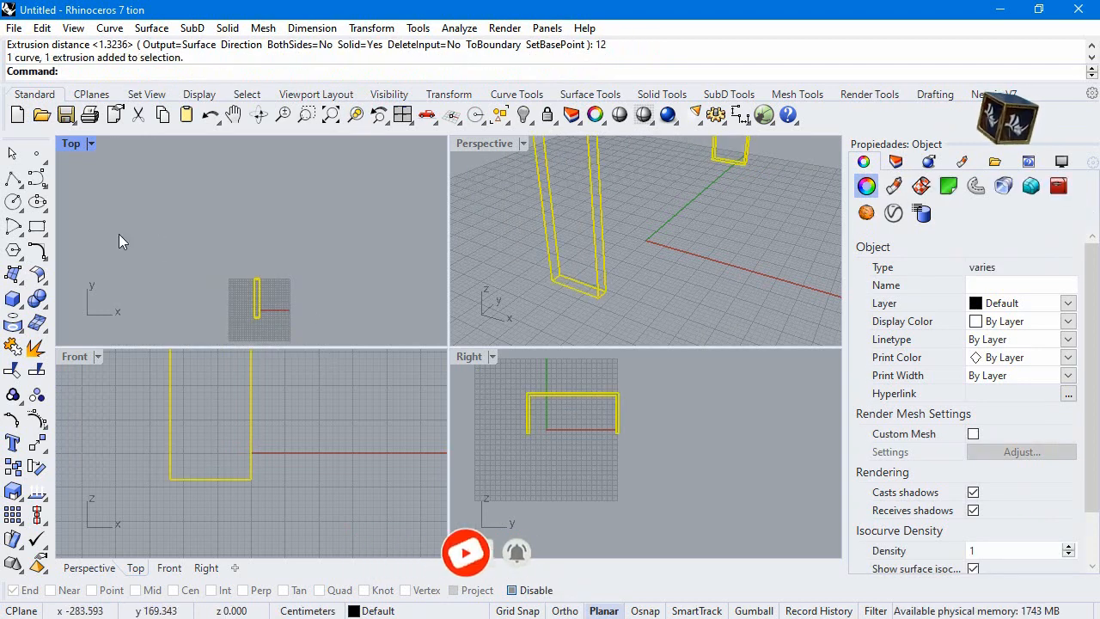
pyautogui.click(13, 469)
pyautogui.click(271, 305)
pyautogui.write('120.')
pyautogui.press('Return')
pyautogui.keyDown('shift'); pyautogui.click(321, 305); pyautogui.keyUp('shift')
pyautogui.press('Return')
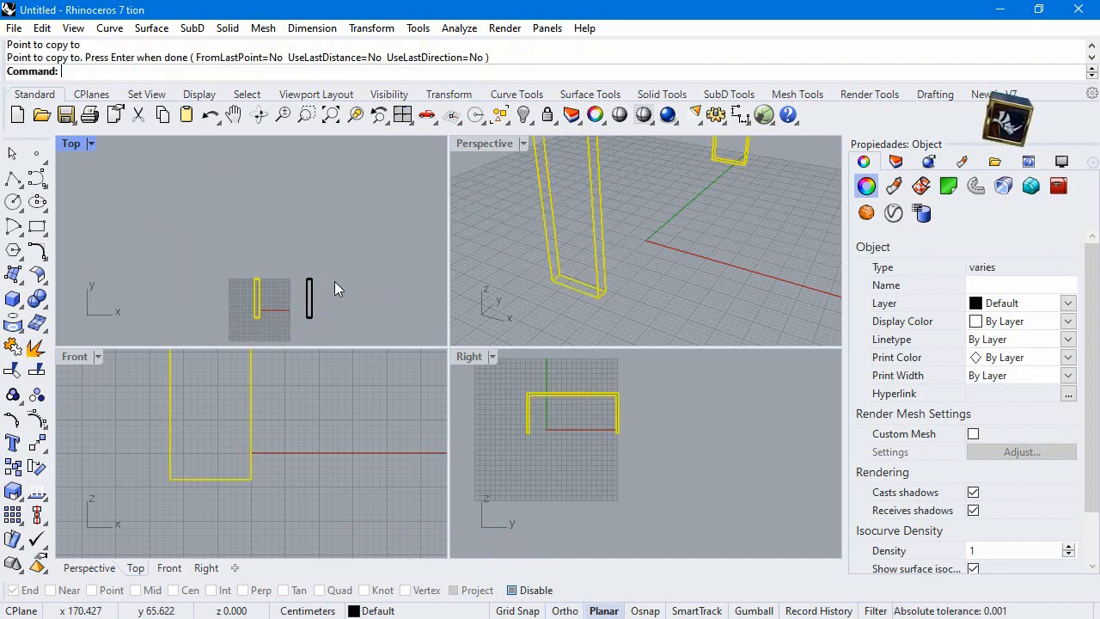
# Deselect the frame and set the Perspective viewport to Shaded display
pyautogui.scroll(4, 335, 281)
pyautogui.moveTo(318, 293); pyautogui.dragTo(311, 201, button='right')
pyautogui.scroll(-5, 512, 290)
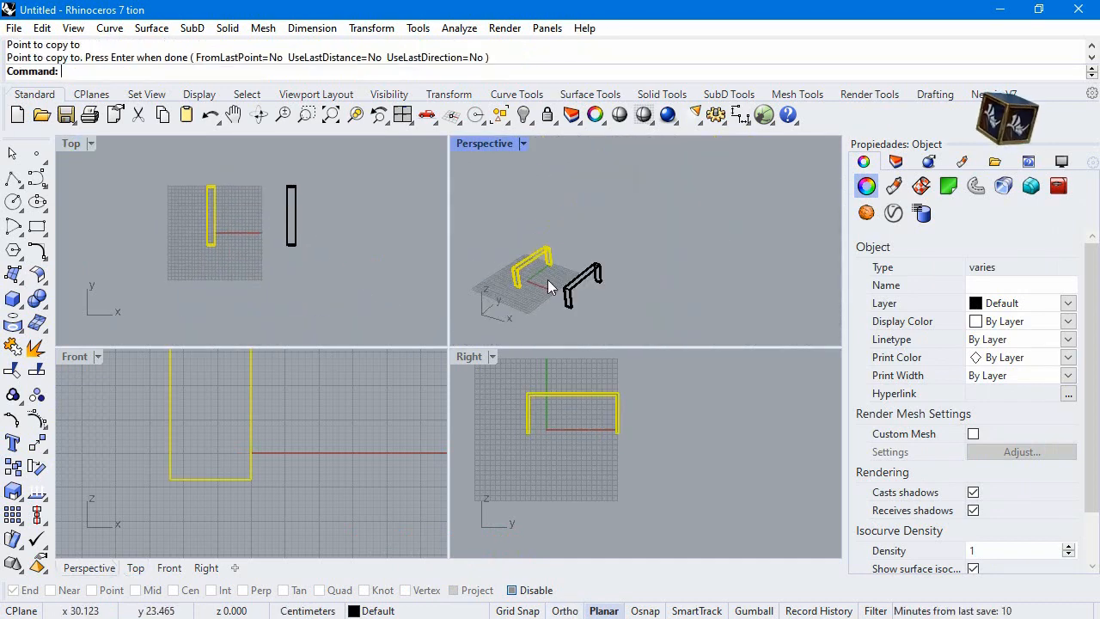
pyautogui.click(546, 279)
pyautogui.click(522, 144)
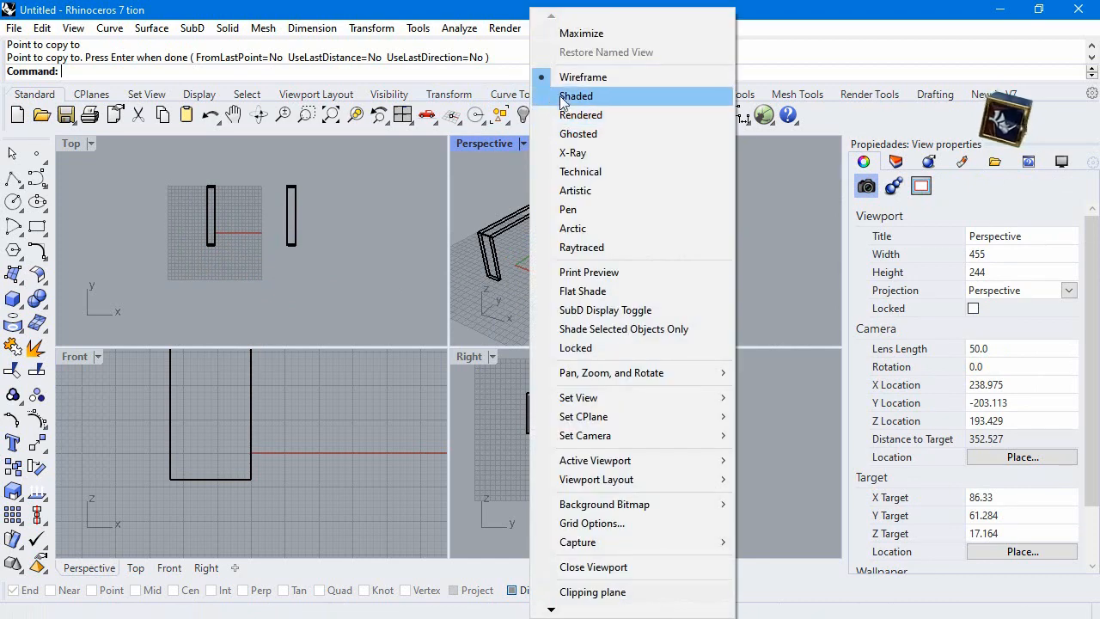
pyautogui.click(584, 94)
pyautogui.keyDown('shift'); pyautogui.moveTo(590, 239); pyautogui.dragTo(625, 222, button='right'); pyautogui.keyUp('shift')
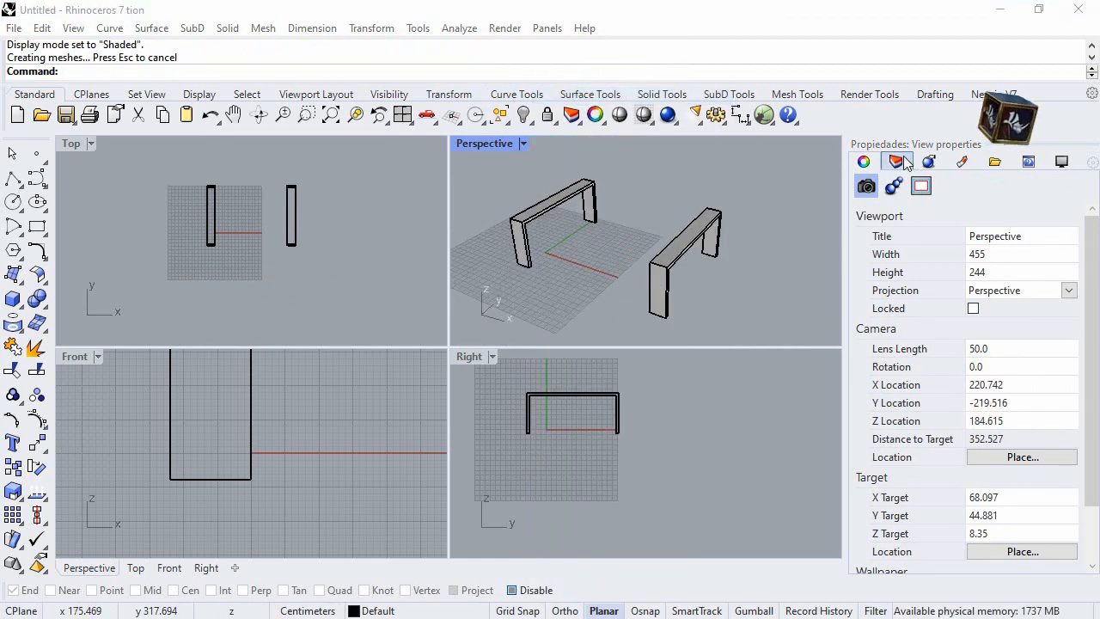
# With Mid snap enabled, draw an 8 cm line in the Top view from the midpoint of the first frame's lower inner edge toward positive Y
pyautogui.click(13, 178)
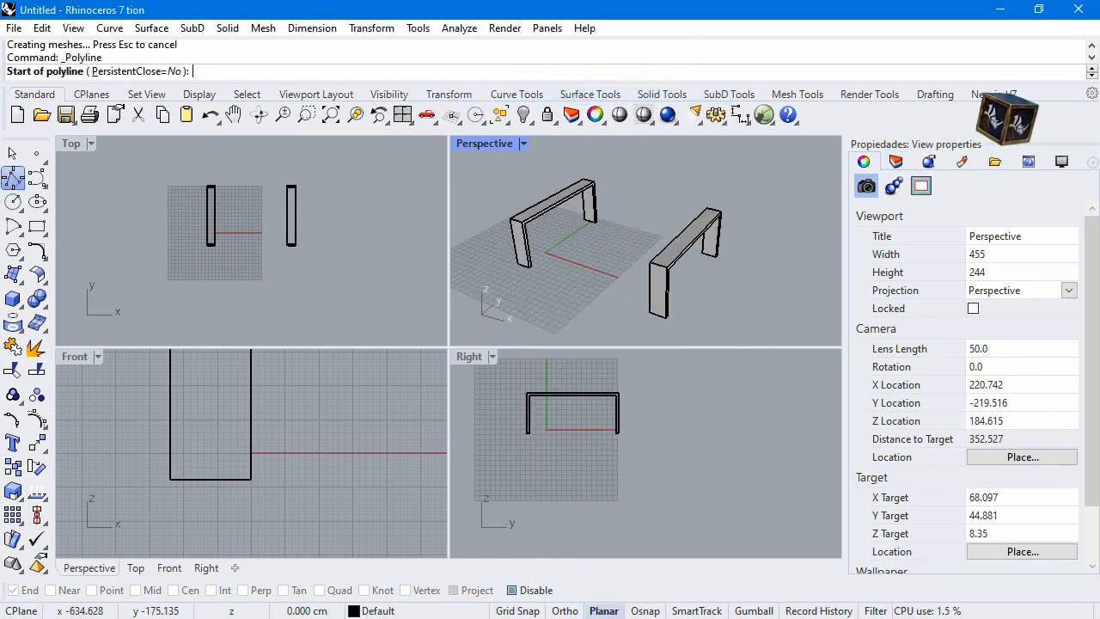
pyautogui.doubleClick(76, 147)
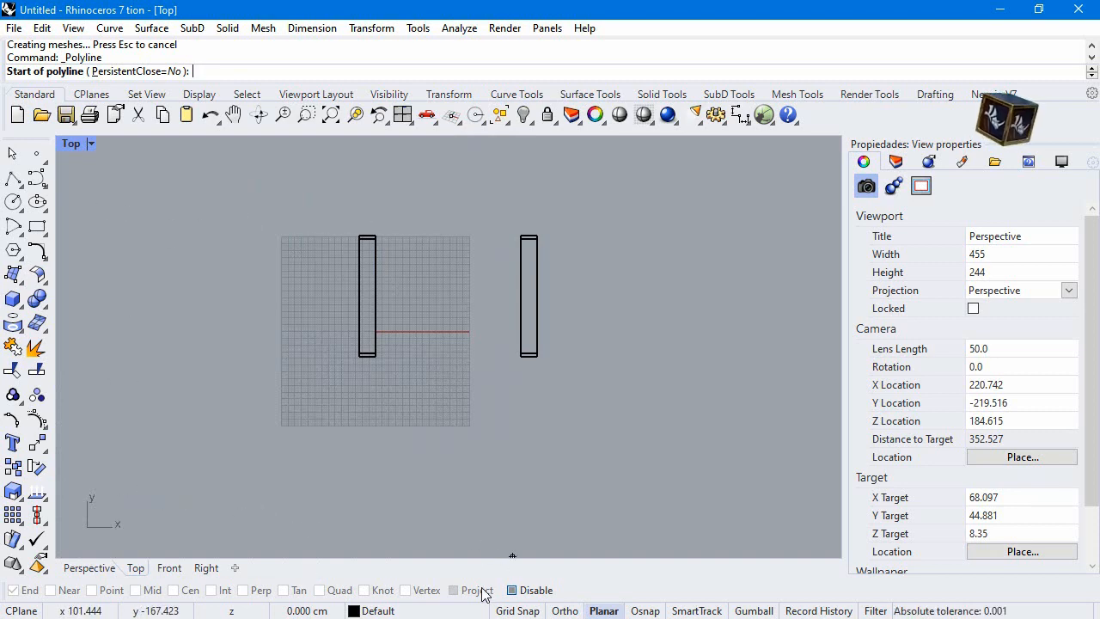
pyautogui.click(512, 591)
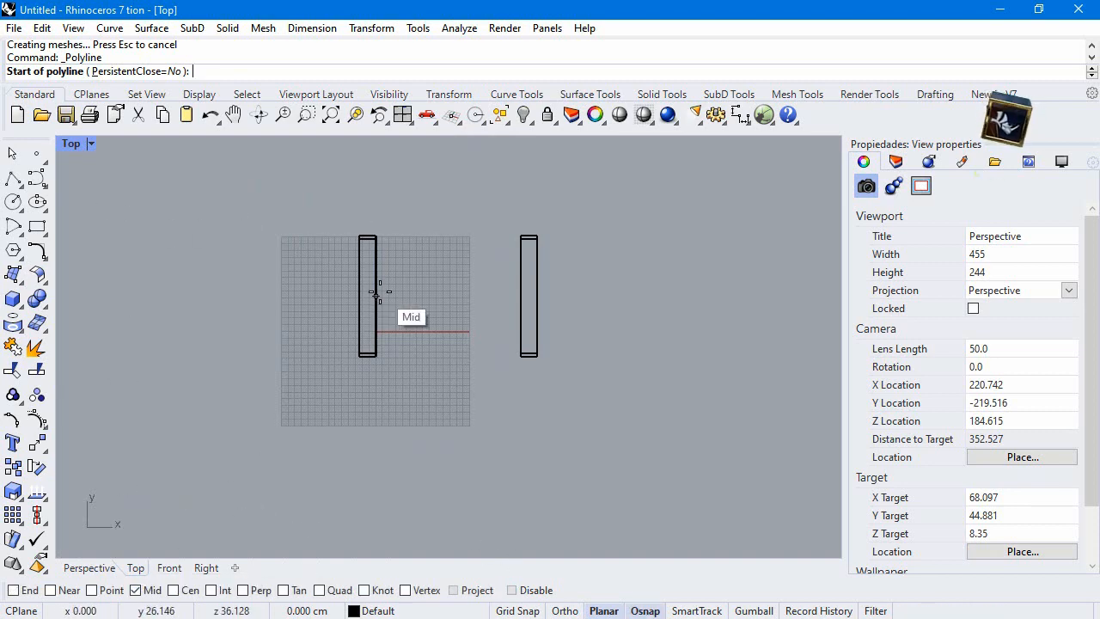
pyautogui.scroll(5, 376, 287)
pyautogui.click(351, 422)
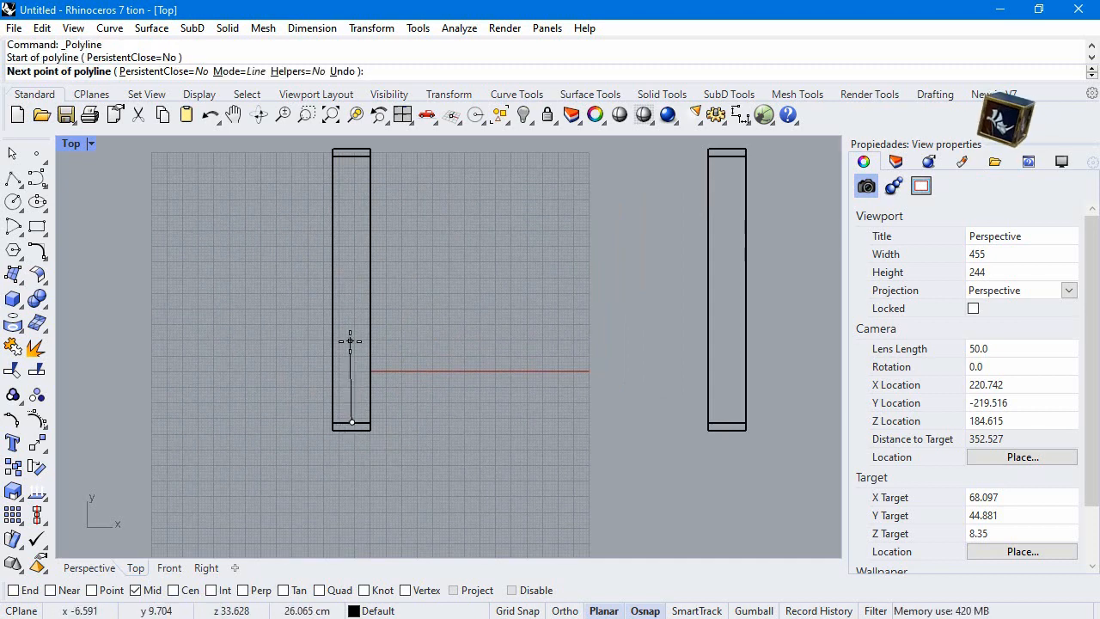
pyautogui.press('Return')
pyautogui.click(350, 341)
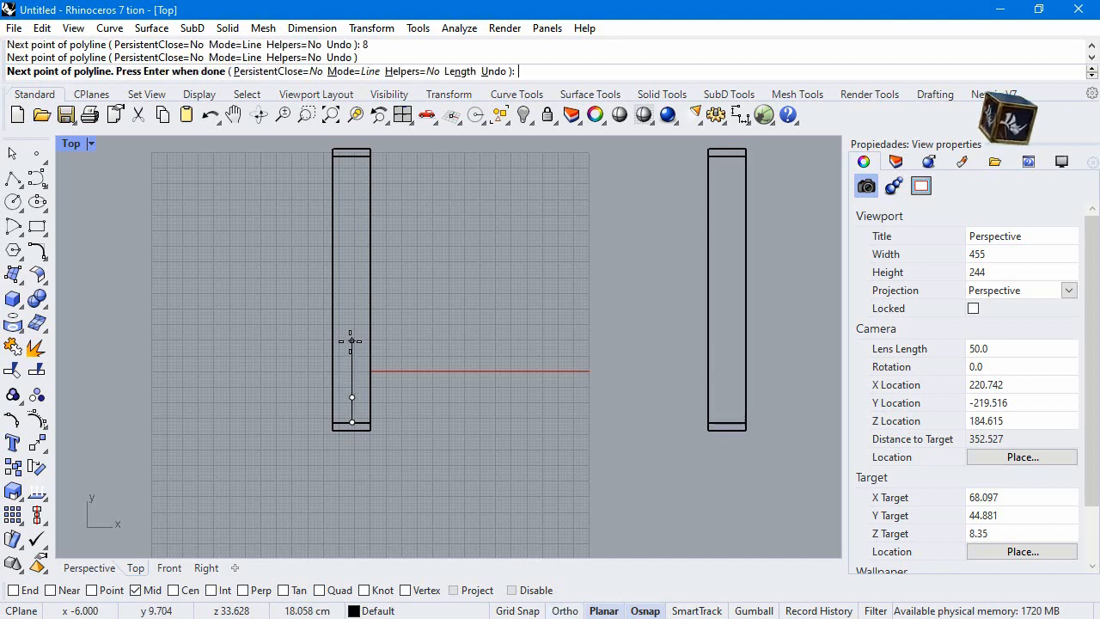
pyautogui.press('Return')
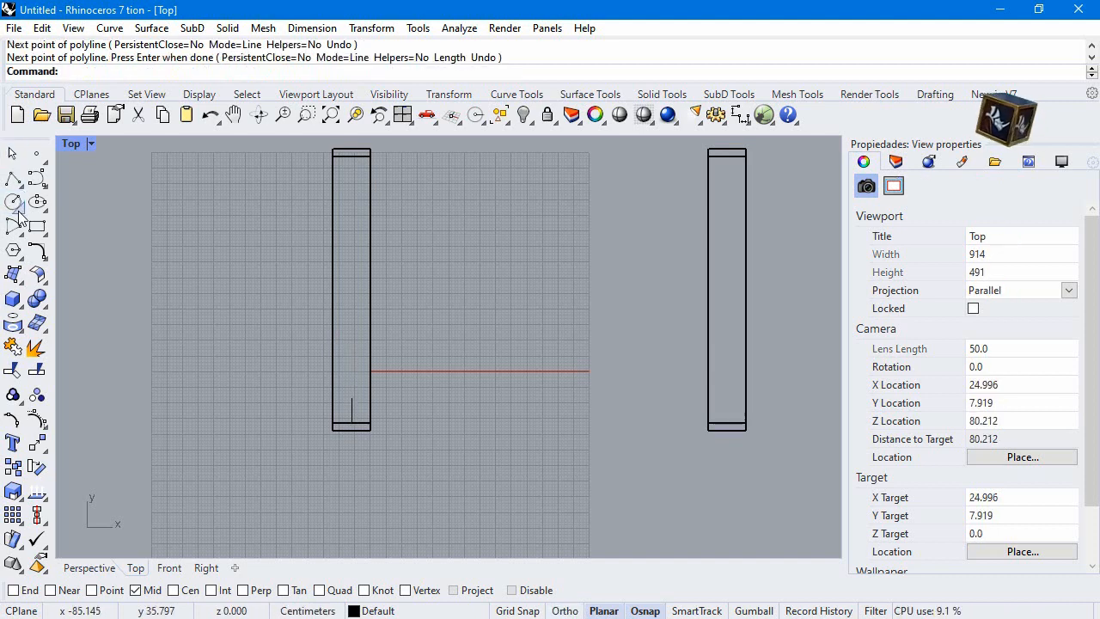
# Using End snap, create a vertical solid cylinder 5 cm in diameter and 30 cm high at the free end of the 8 cm line
pyautogui.click(24, 315)
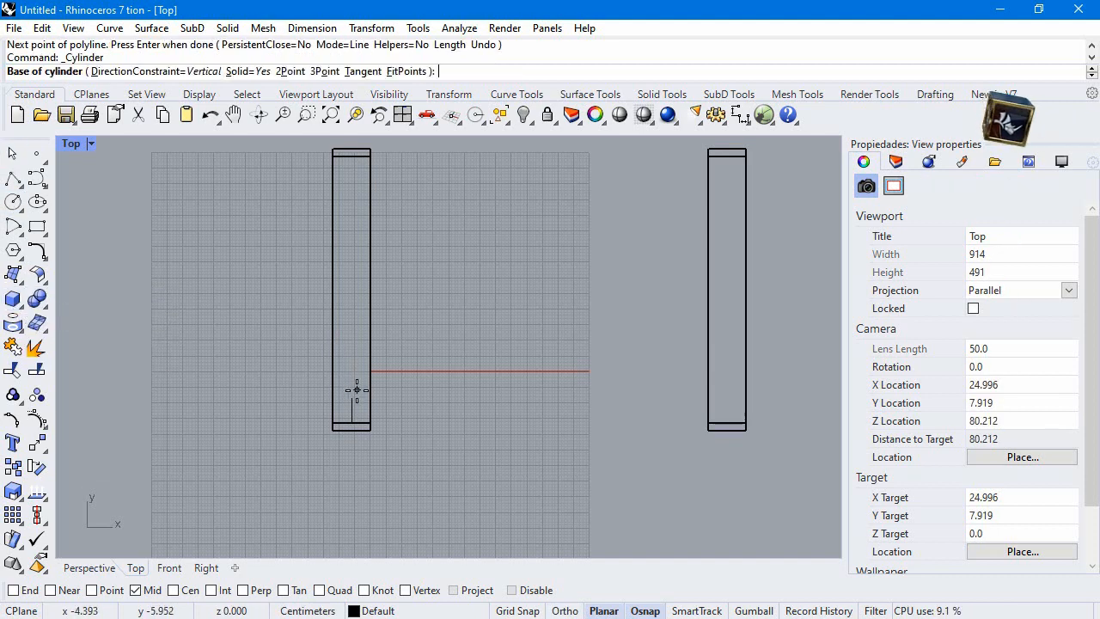
pyautogui.click(60, 310)
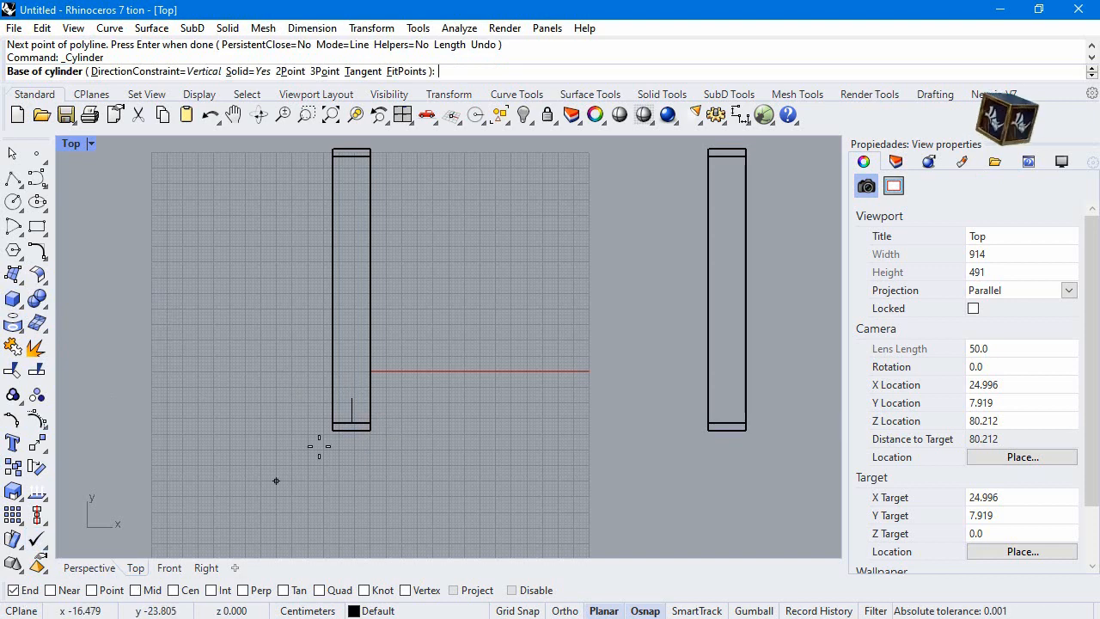
pyautogui.click(352, 399)
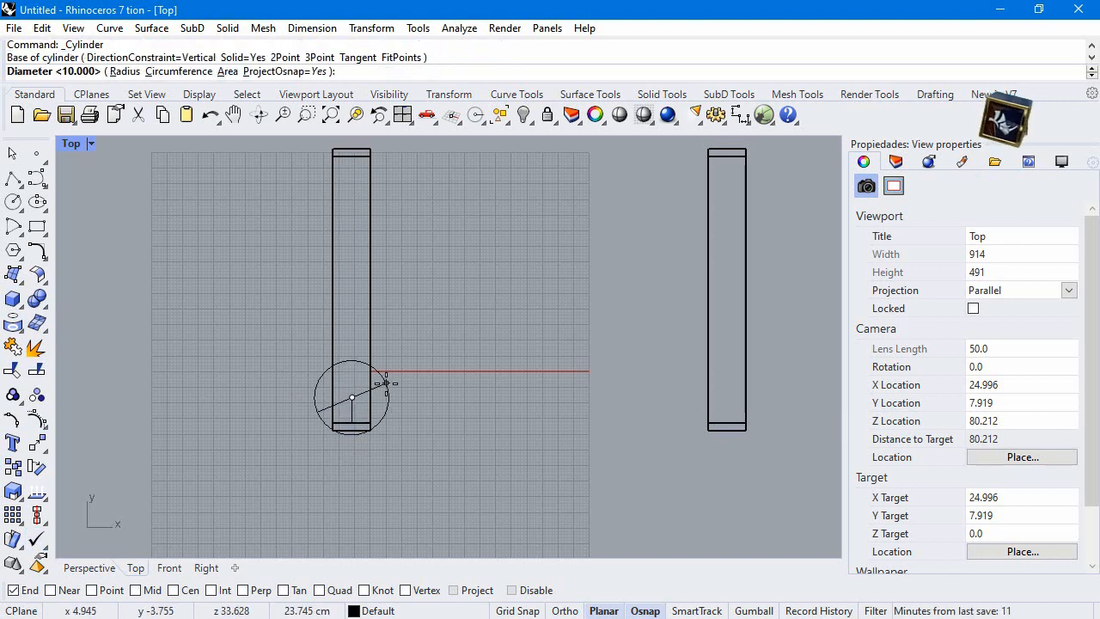
pyautogui.write('5')
pyautogui.press('Return')
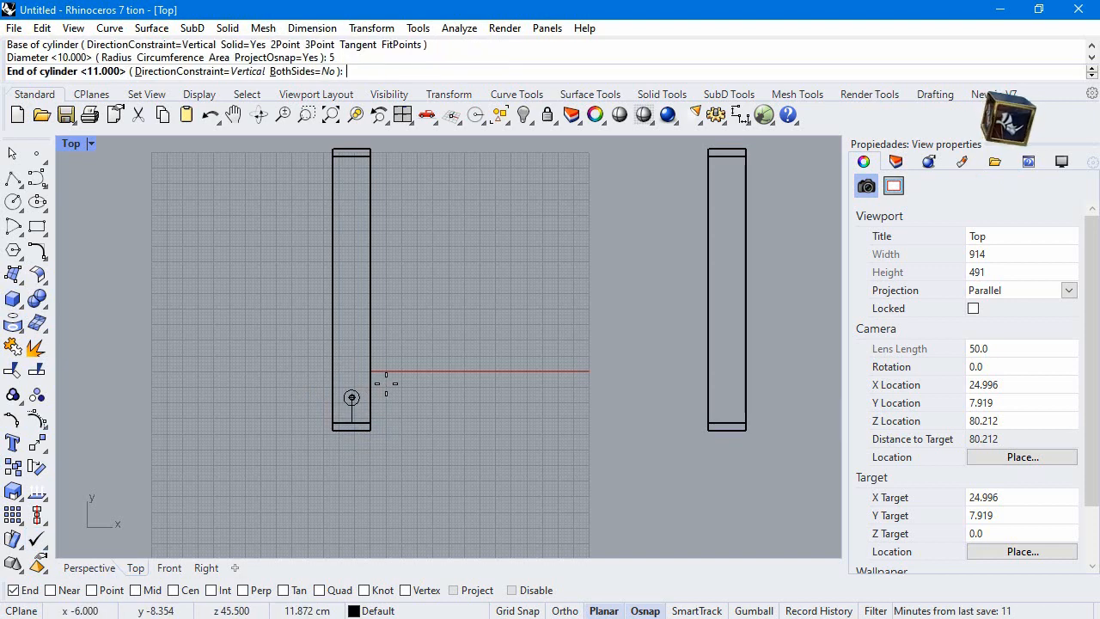
pyautogui.doubleClick(71, 143)
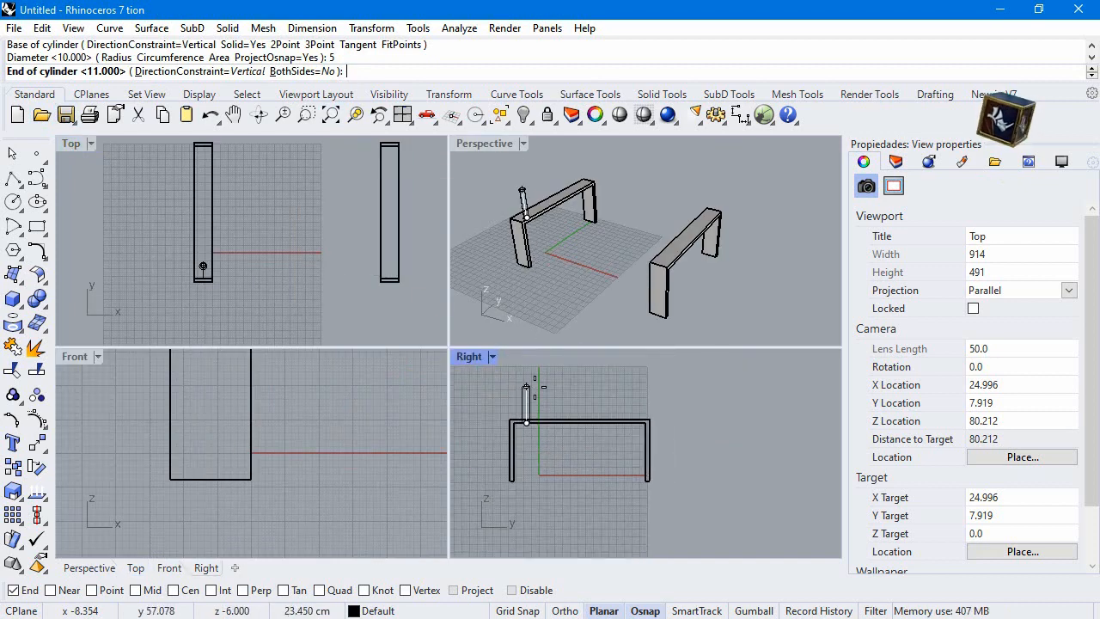
pyautogui.scroll(-3, 551, 378)
pyautogui.write('30')
pyautogui.press('Return')
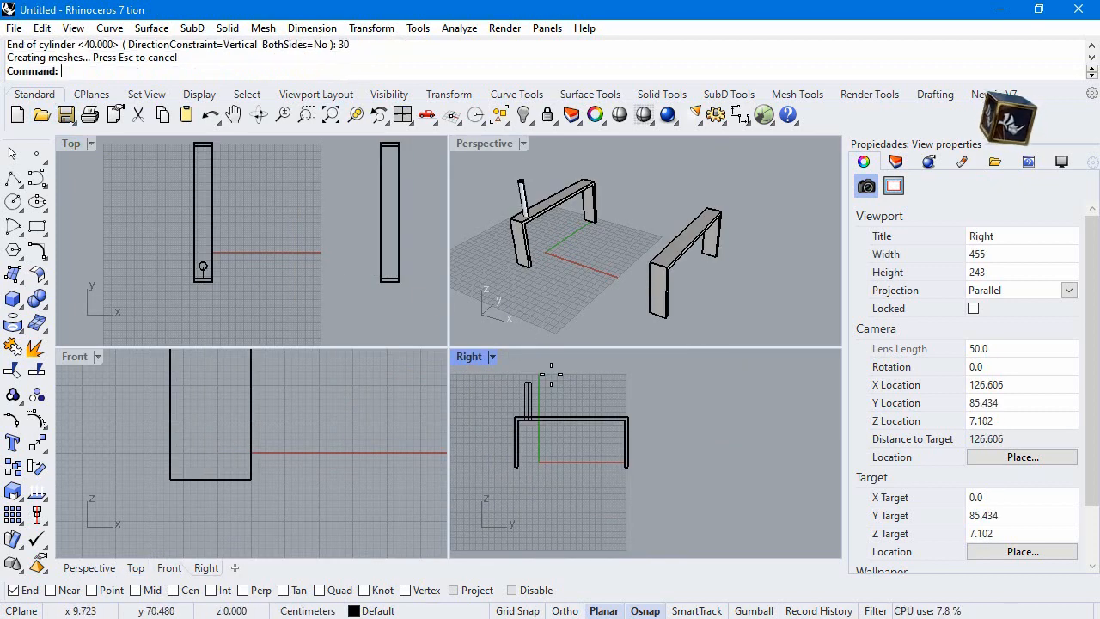
# Move the cylinder 20 cm straight down in the Right view so that it passes through the frame's top bar
pyautogui.click(529, 404)
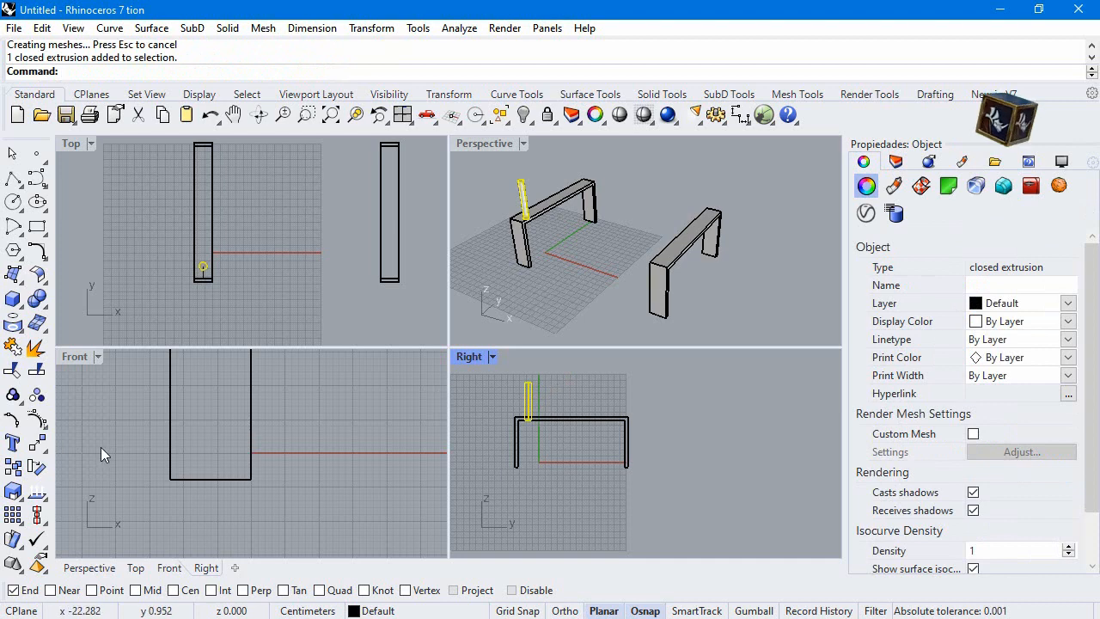
pyautogui.click(37, 443)
pyautogui.click(204, 267)
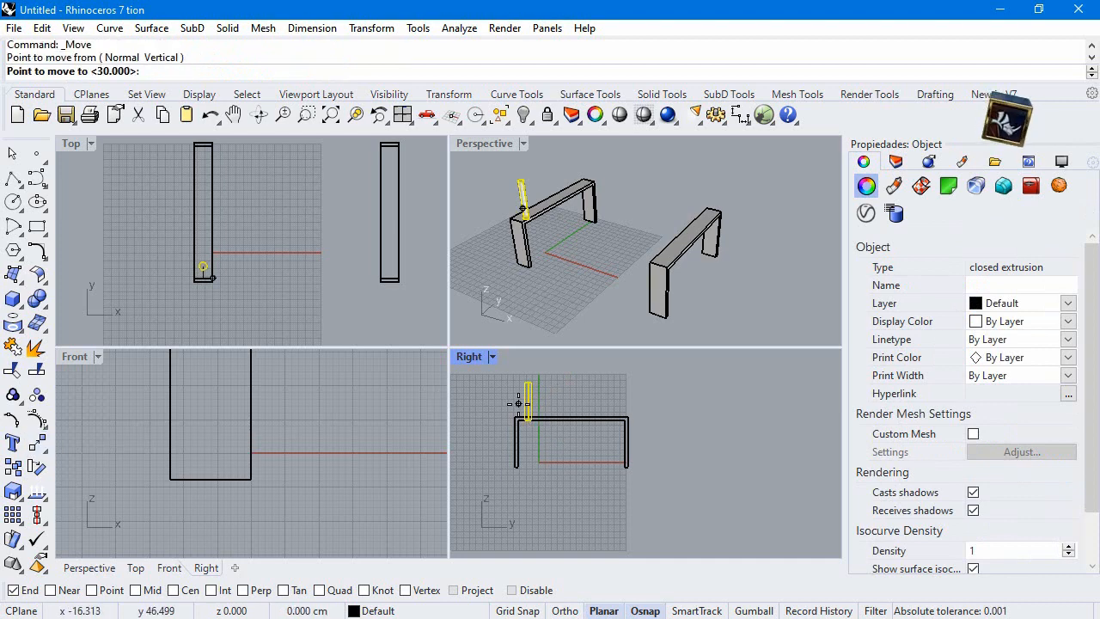
pyautogui.write('20')
pyautogui.press('Return')
pyautogui.click(487, 475)
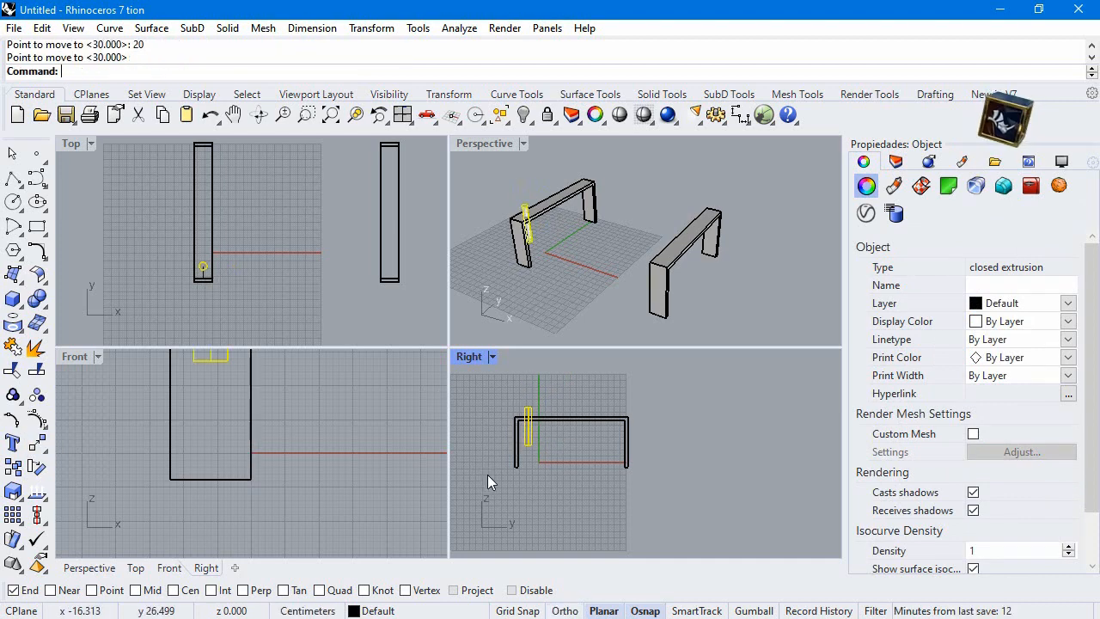
pyautogui.click(467, 410)
# In the Top view, draw a centre line from the midpoint of the first frame's outer edge to the second frame's outer-edge midpoint
pyautogui.click(203, 266)
pyautogui.doubleClick(72, 144)
pyautogui.click(13, 180)
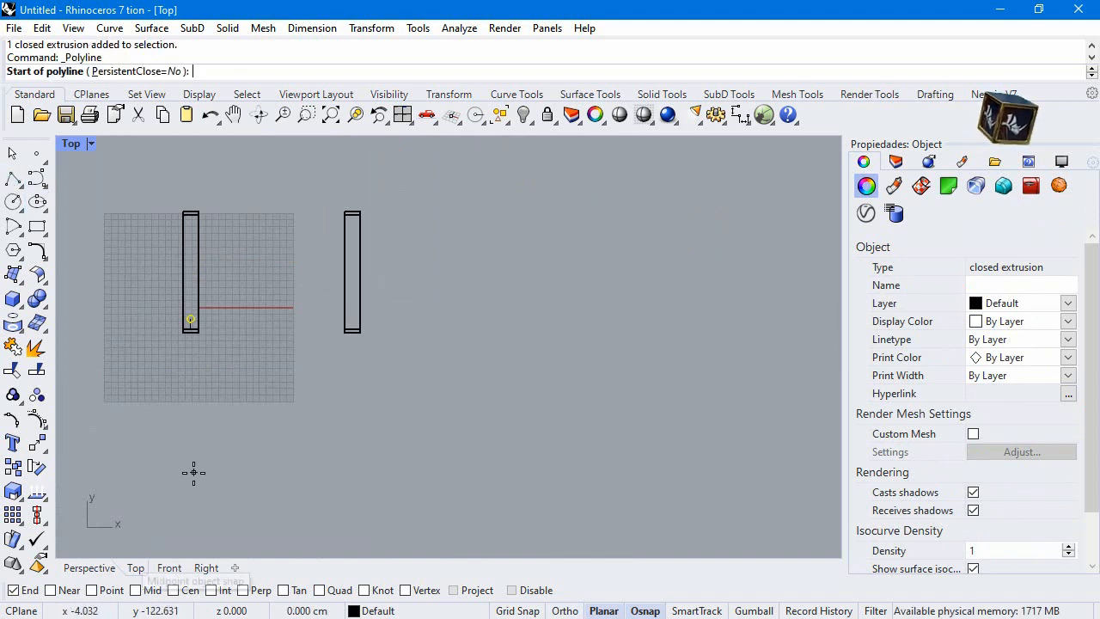
pyautogui.click(183, 270)
pyautogui.click(349, 293)
pyautogui.press('Return')
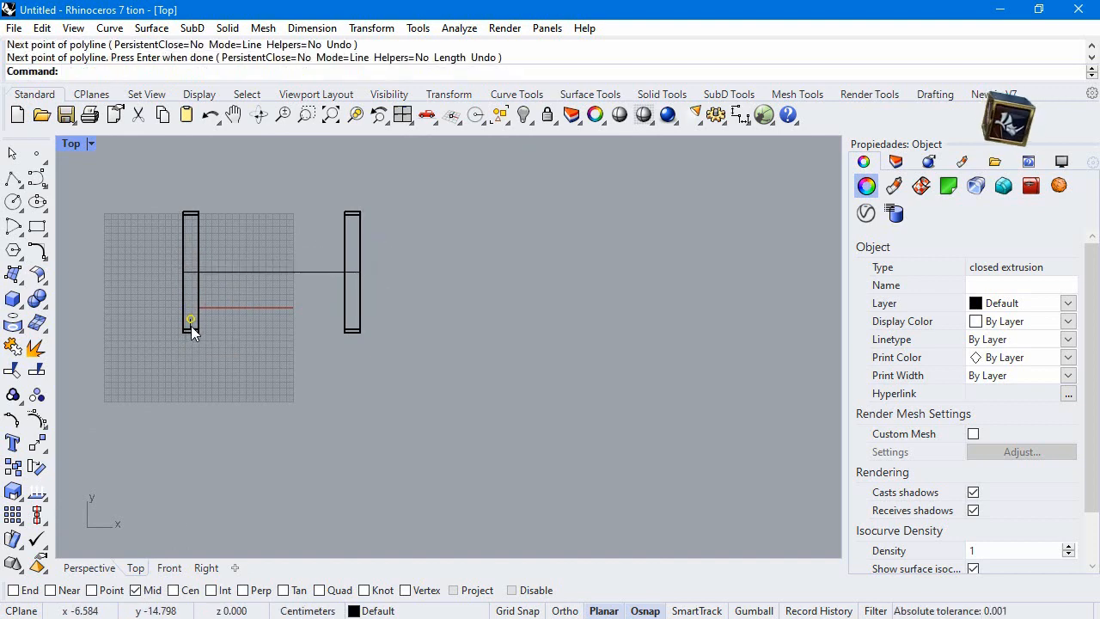
# Mirror the cylinder across the centre line, keeping the original, to place a copy at the first frame's other end
pyautogui.scroll(3, 191, 332)
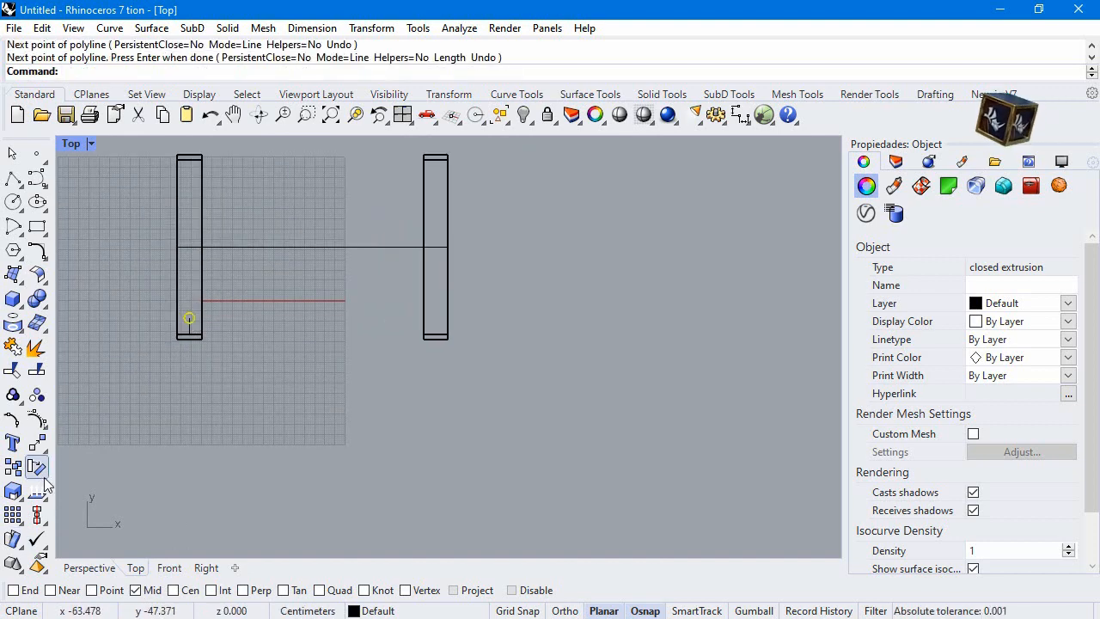
pyautogui.click(41, 445)
pyautogui.click(62, 453)
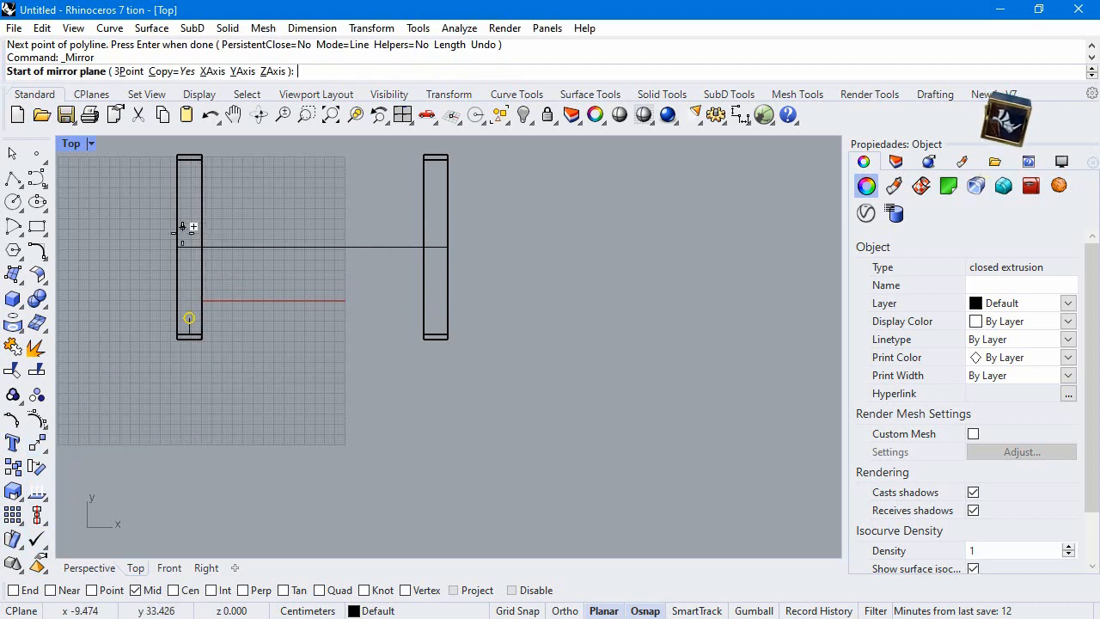
pyautogui.click(188, 242)
pyautogui.keyDown('shift'); pyautogui.click(114, 242); pyautogui.keyUp('shift')
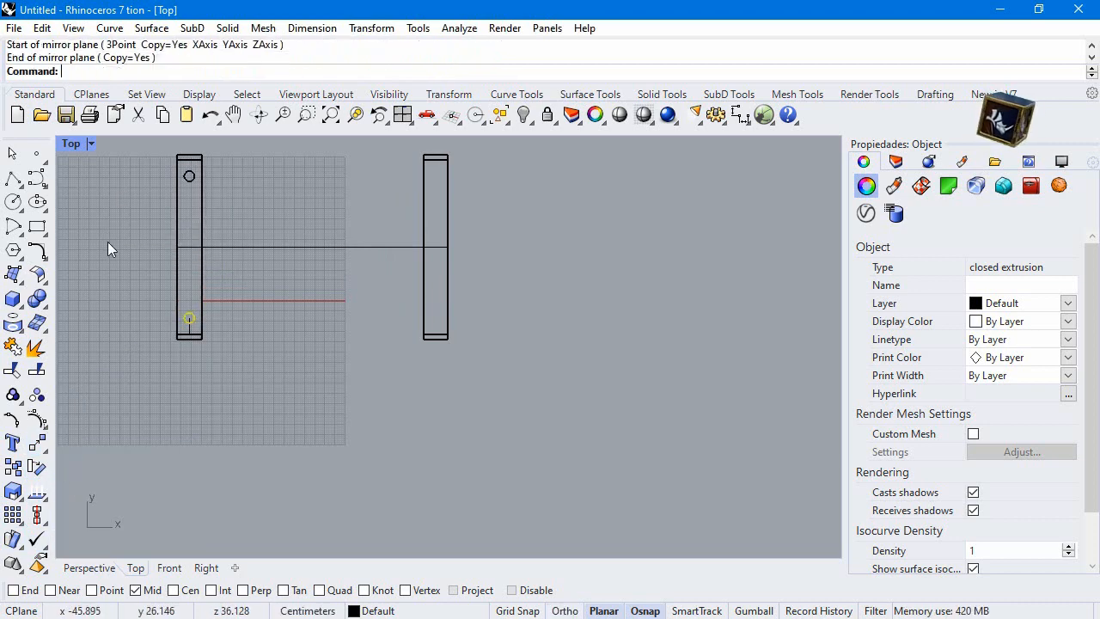
# Mirror both cylinders onto the second frame about a Y-direction plane through the centre line's midpoint, keeping the originals, and clear the selection
pyautogui.keyDown('shift'); pyautogui.click(186, 181); pyautogui.keyUp('shift')
pyautogui.rightClick(240, 256)
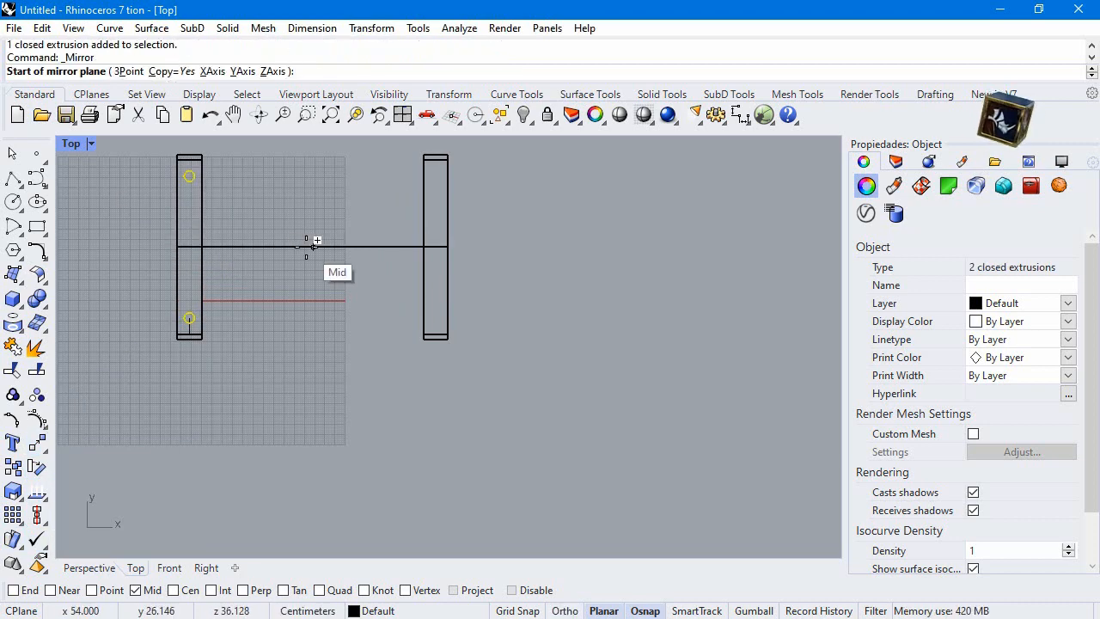
pyautogui.click(312, 247)
pyautogui.click(299, 379)
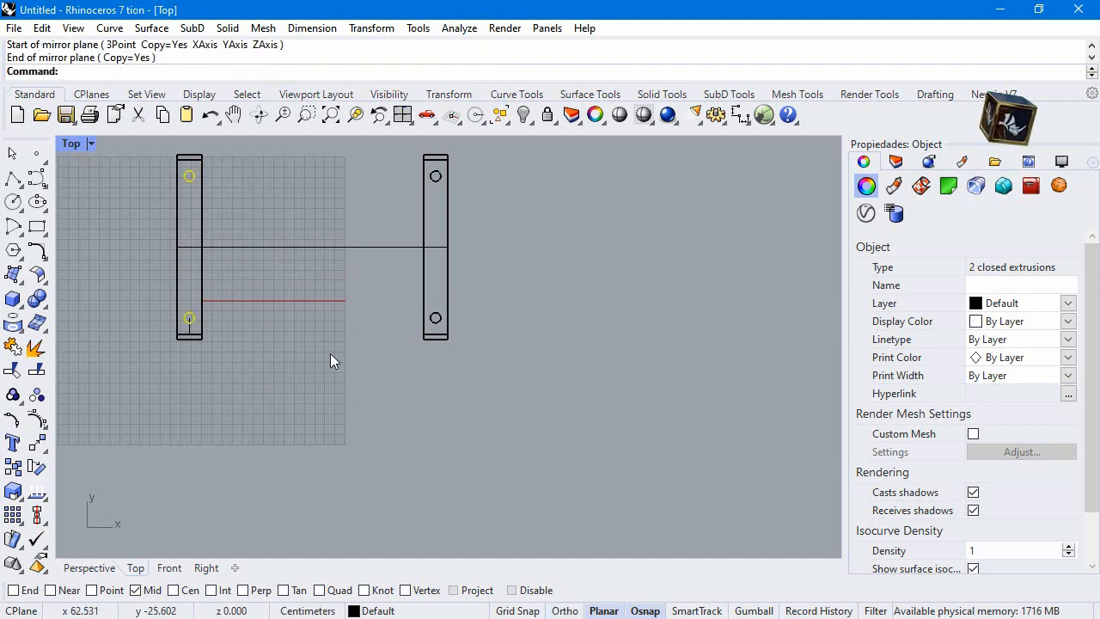
pyautogui.doubleClick(95, 141)
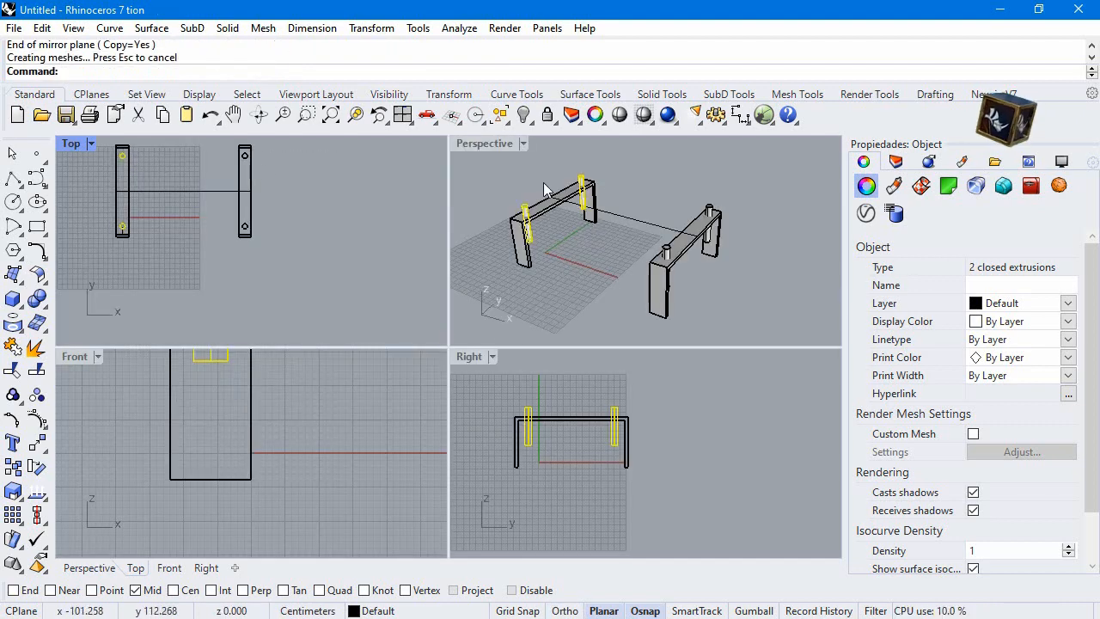
pyautogui.click(531, 181)
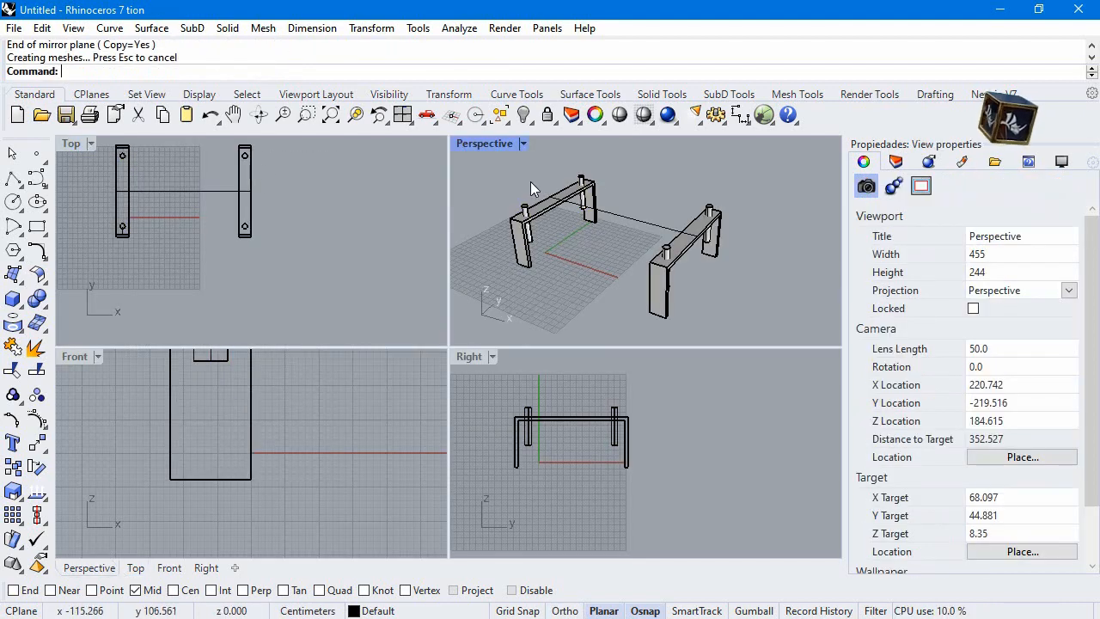
# Draw a 130 by 95 cm rectangle in the Top view, centred on the centre line's midpoint
pyautogui.click(39, 228)
pyautogui.click(86, 235)
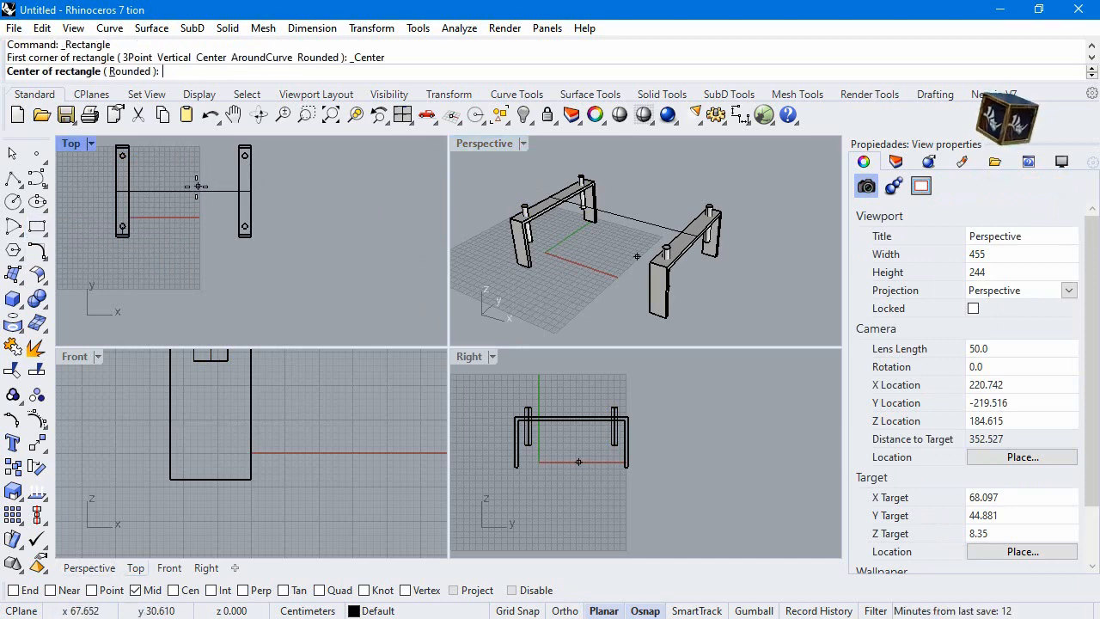
pyautogui.click(184, 190)
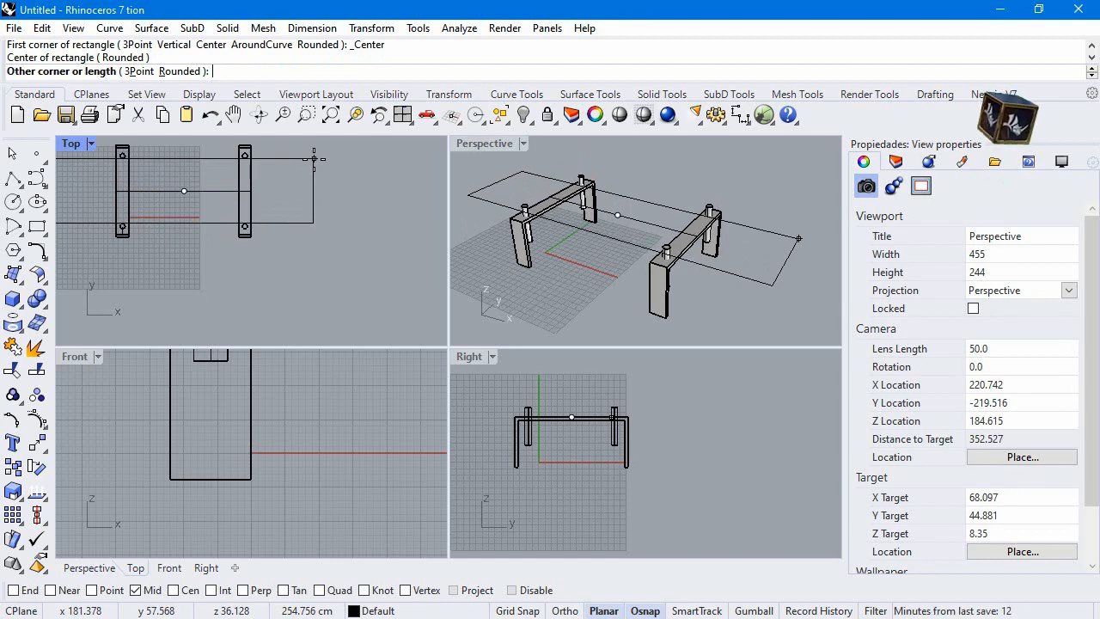
pyautogui.write('130')
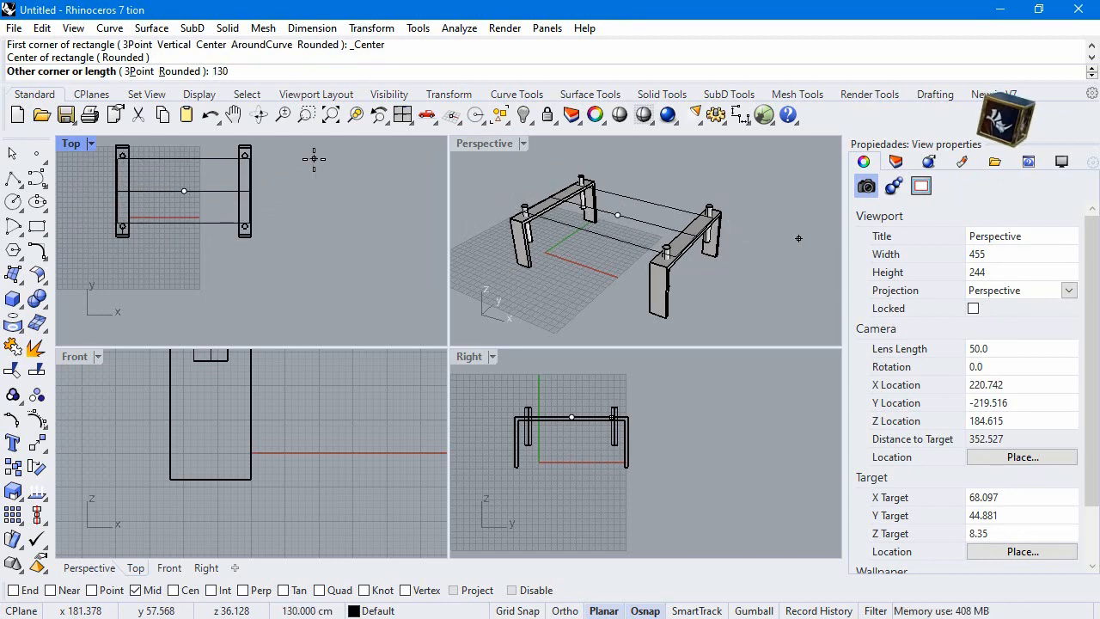
pyautogui.press('Return')
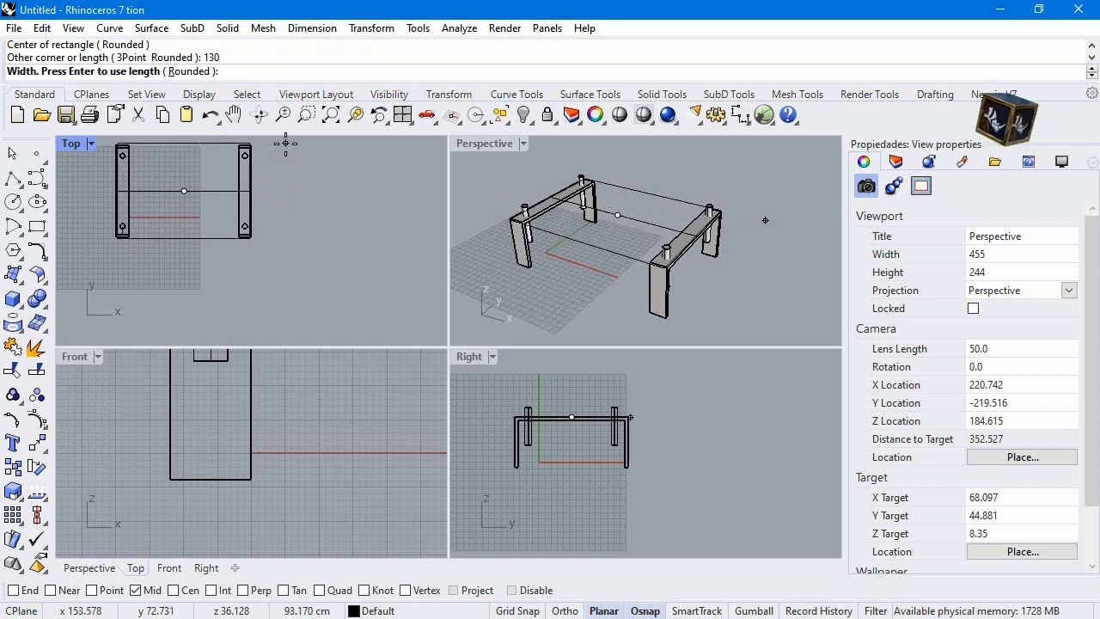
pyautogui.write('95')
pyautogui.press('Return')
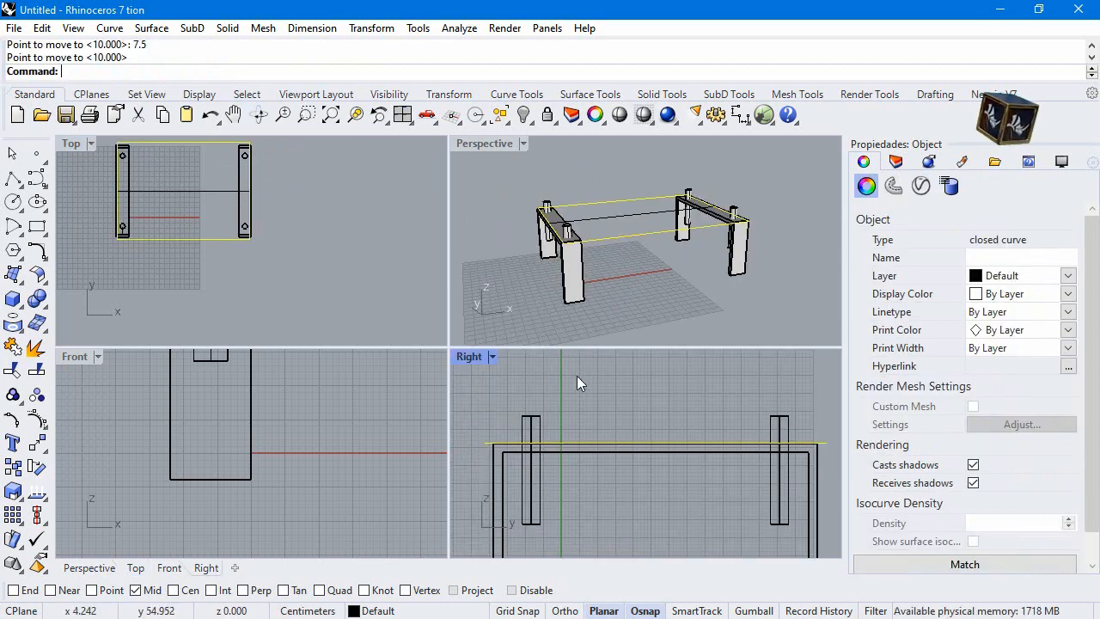
# Move the rectangle 7.5 cm upward in the Right view to the level of the cylinder tops
pyautogui.press('Return')
pyautogui.click(627, 456)
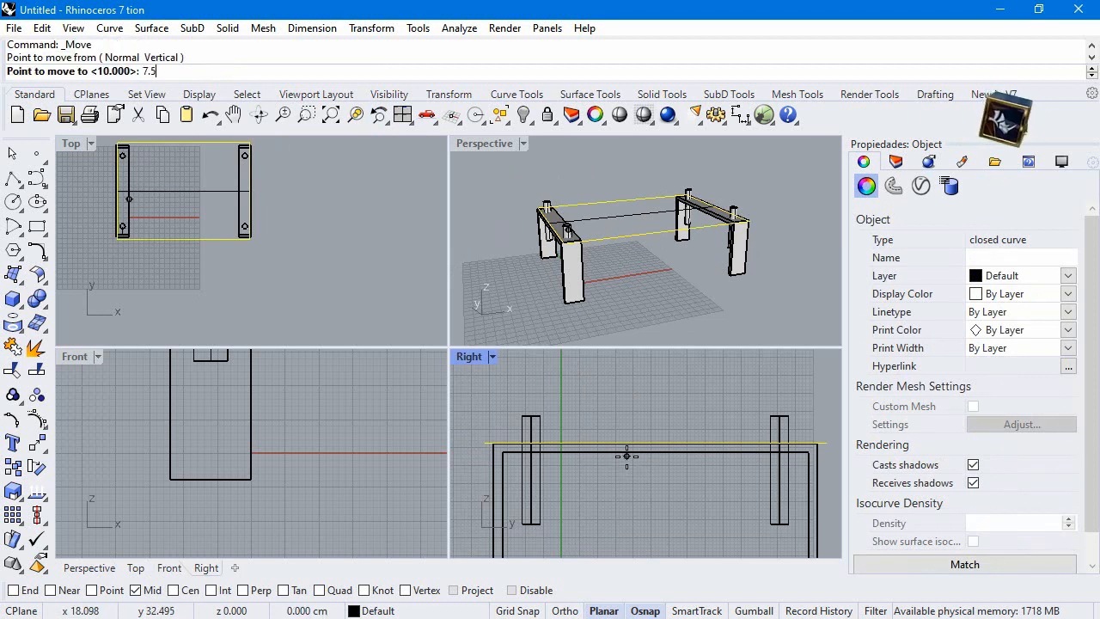
pyautogui.press('Return')
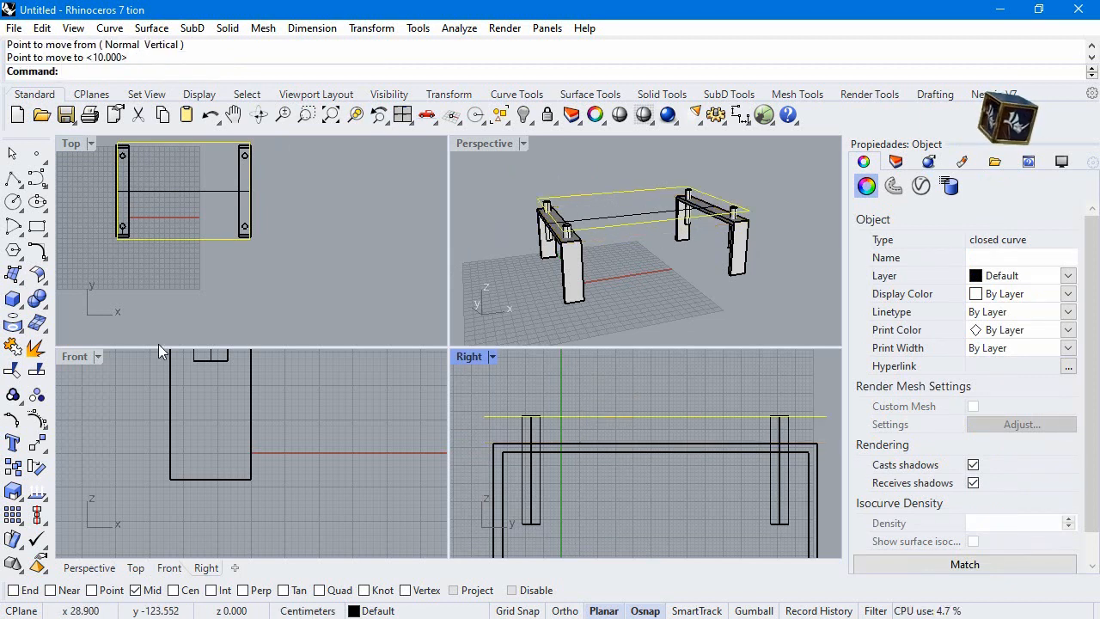
# Extrude the rectangle 0.9 cm upward as a solid tabletop and clear the selection
pyautogui.click(14, 300)
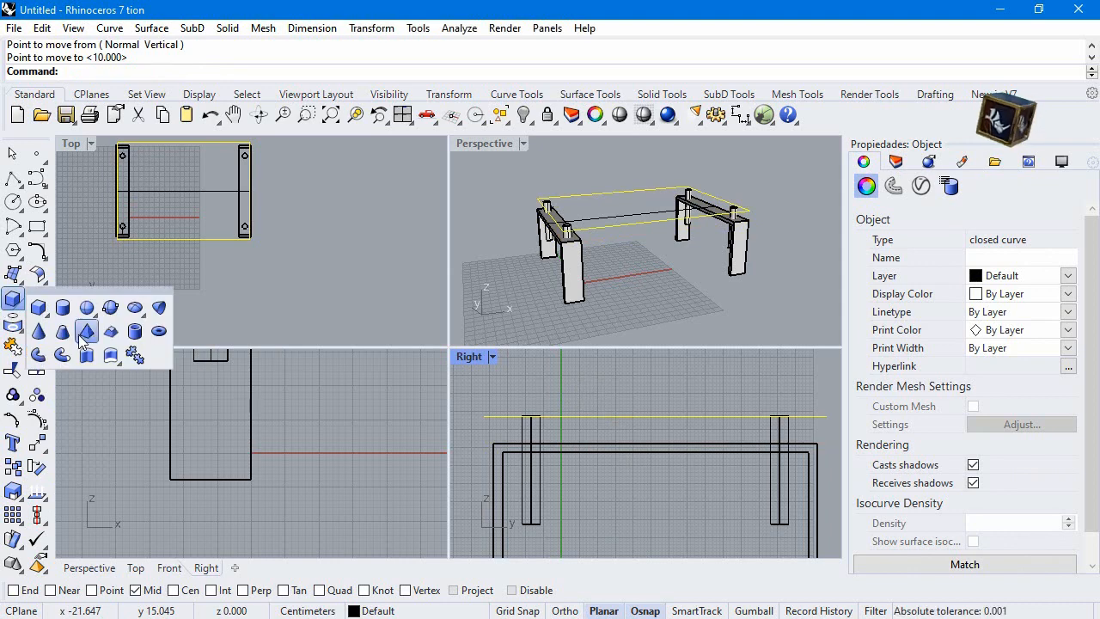
pyautogui.click(83, 339)
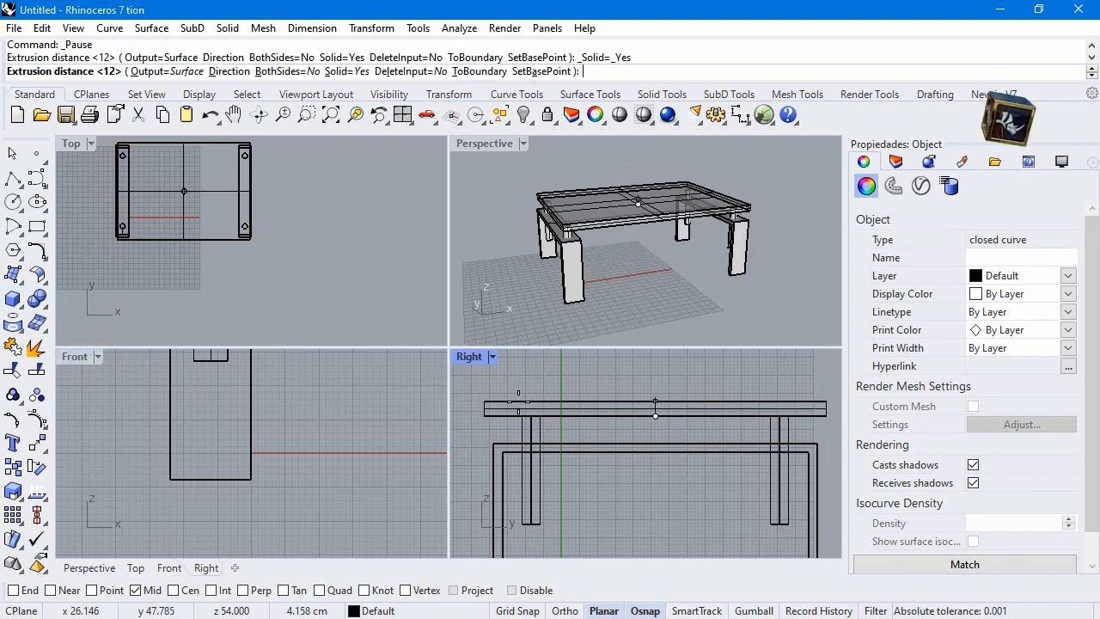
pyautogui.write('.9')
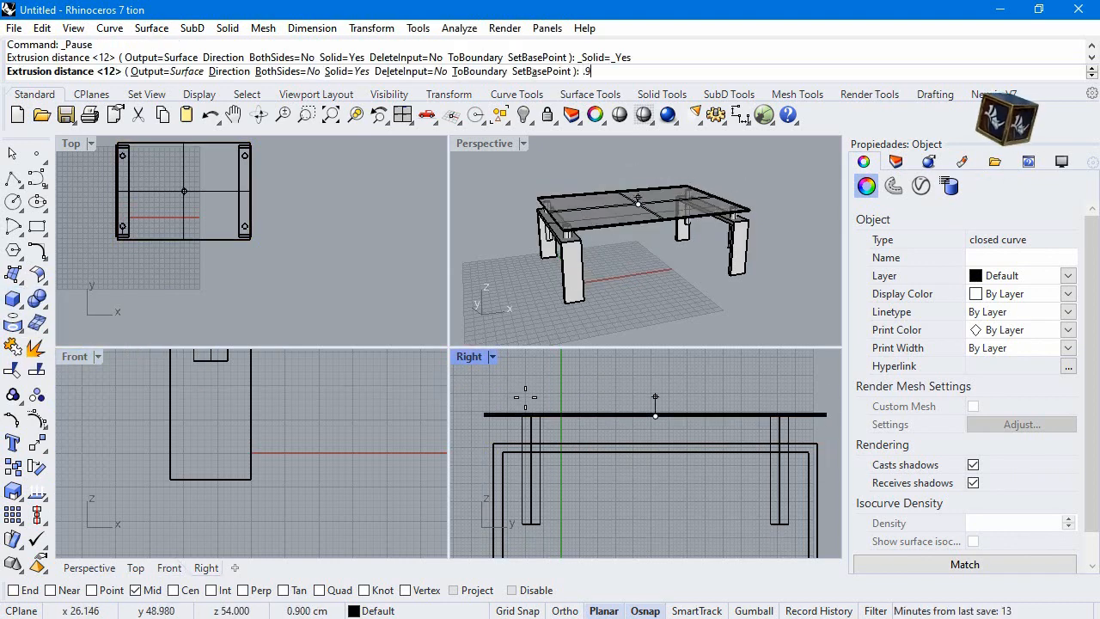
pyautogui.press('Return')
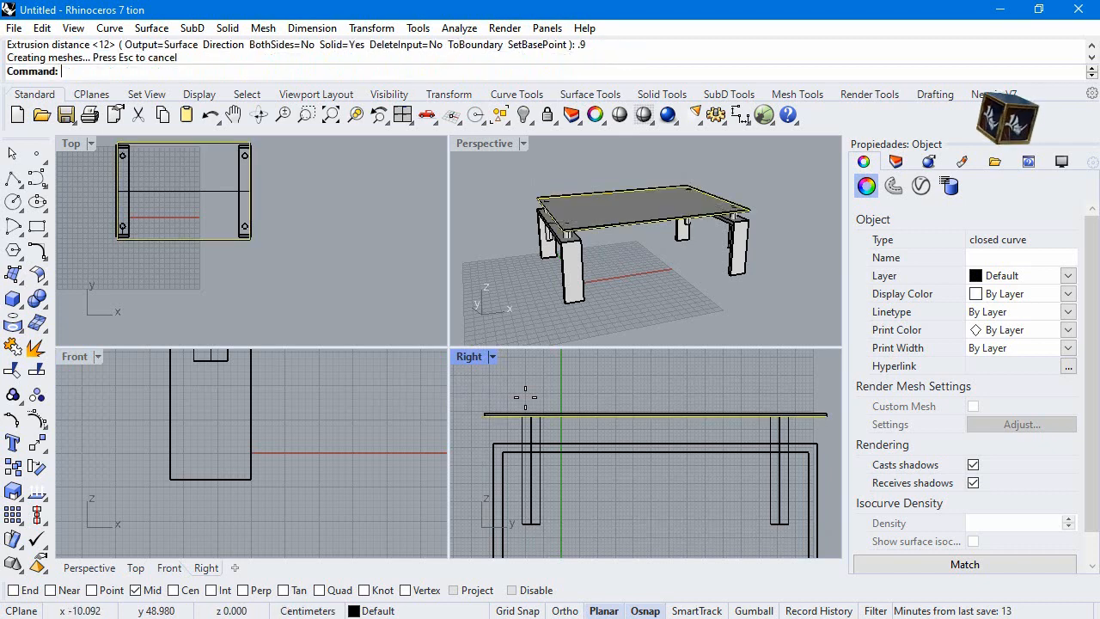
pyautogui.click(465, 212)
# Select the extruded tabletop in the Perspective view and hide it
pyautogui.scroll(6, 564, 199)
pyautogui.click(588, 284)
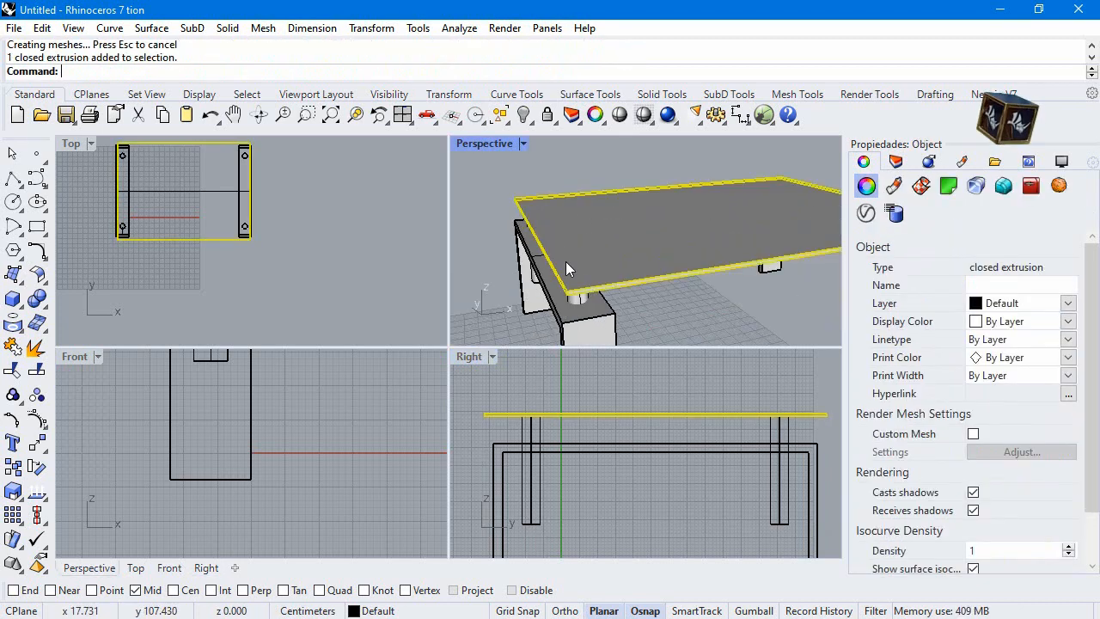
pyautogui.moveTo(561, 257); pyautogui.dragTo(551, 212, button='right')
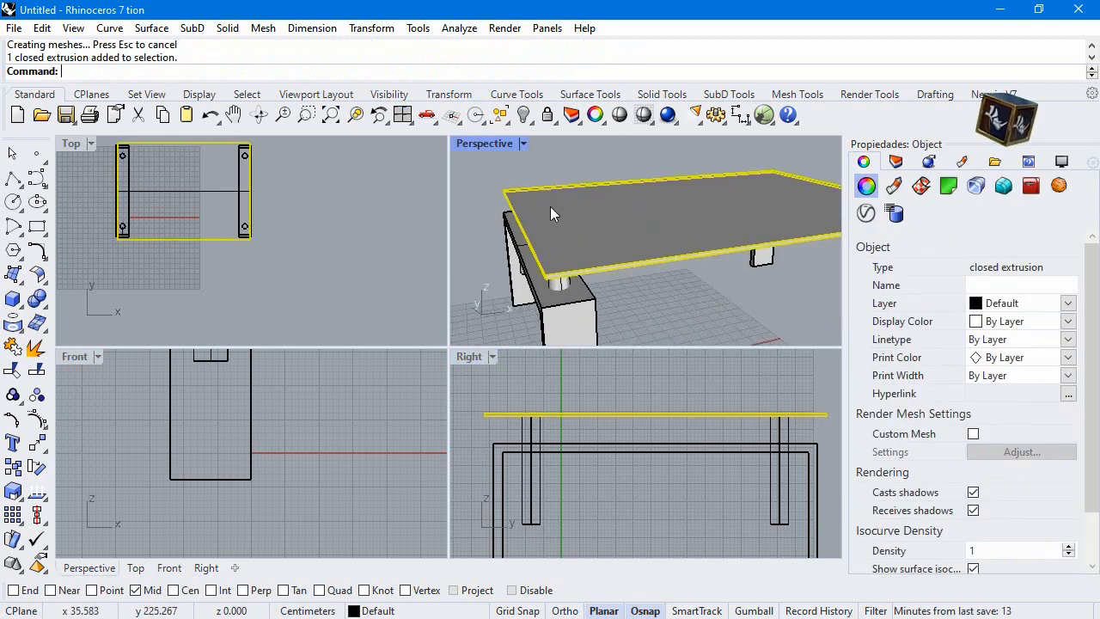
pyautogui.click(523, 114)
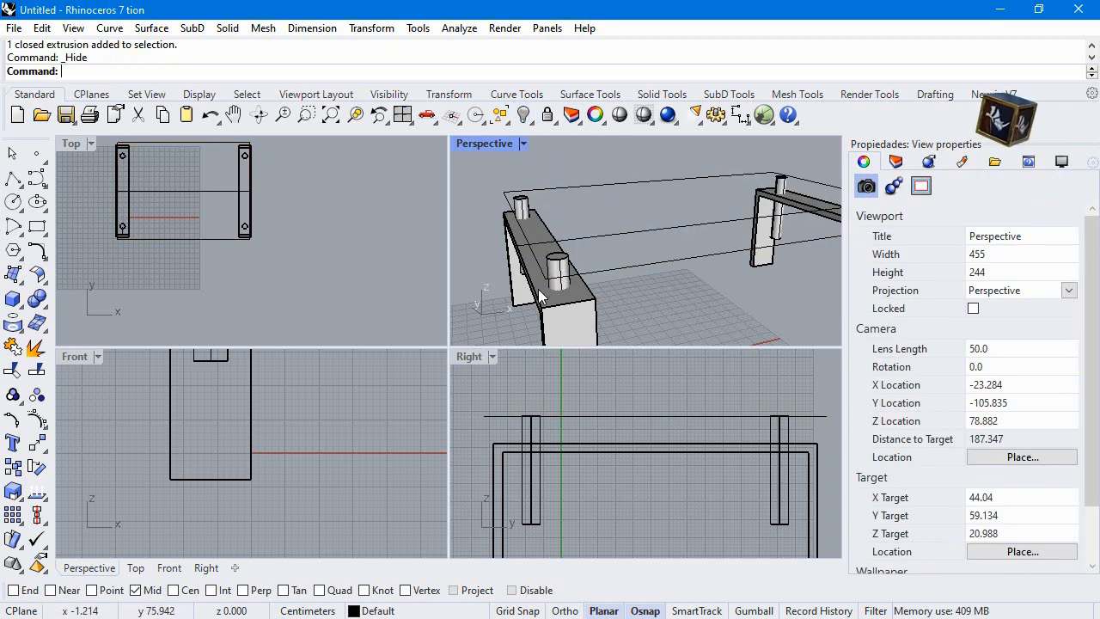
# Subtract the four cylinders from the two U-shaped frames with Boolean Difference, with DeleteInput set to No to keep the cylinders
pyautogui.click(526, 249)
pyautogui.click(582, 305)
pyautogui.scroll(-3, 430, 228)
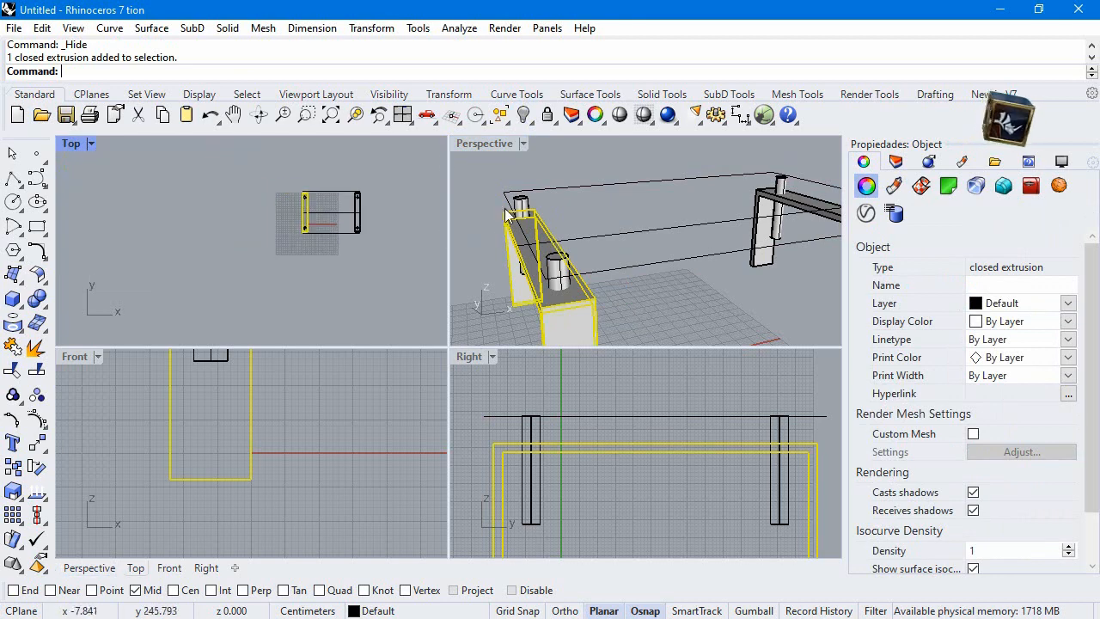
pyautogui.doubleClick(478, 143)
pyautogui.scroll(3, 311, 261)
pyautogui.keyDown('shift'); pyautogui.click(435, 278); pyautogui.keyUp('shift')
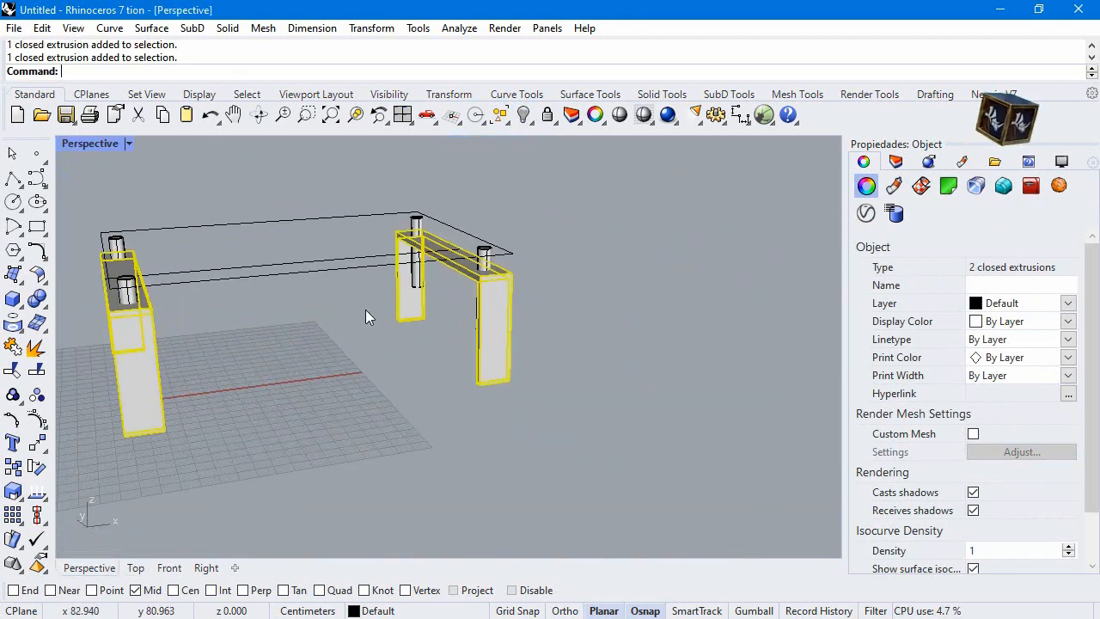
pyautogui.click(48, 311)
pyautogui.click(83, 312)
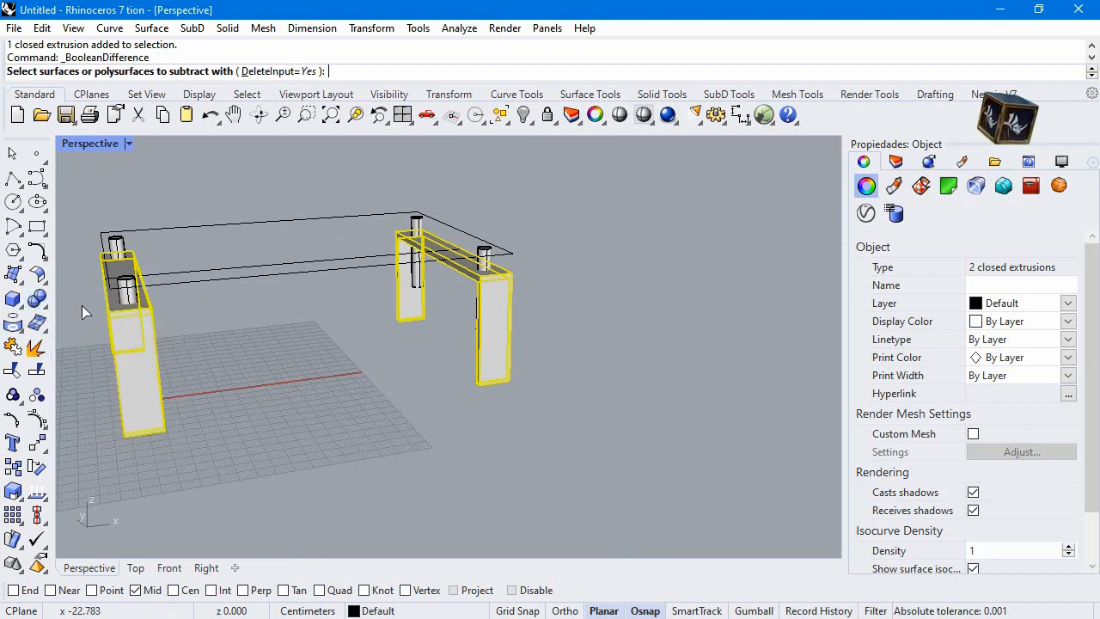
pyautogui.click(126, 290)
pyautogui.click(123, 247)
pyautogui.click(484, 258)
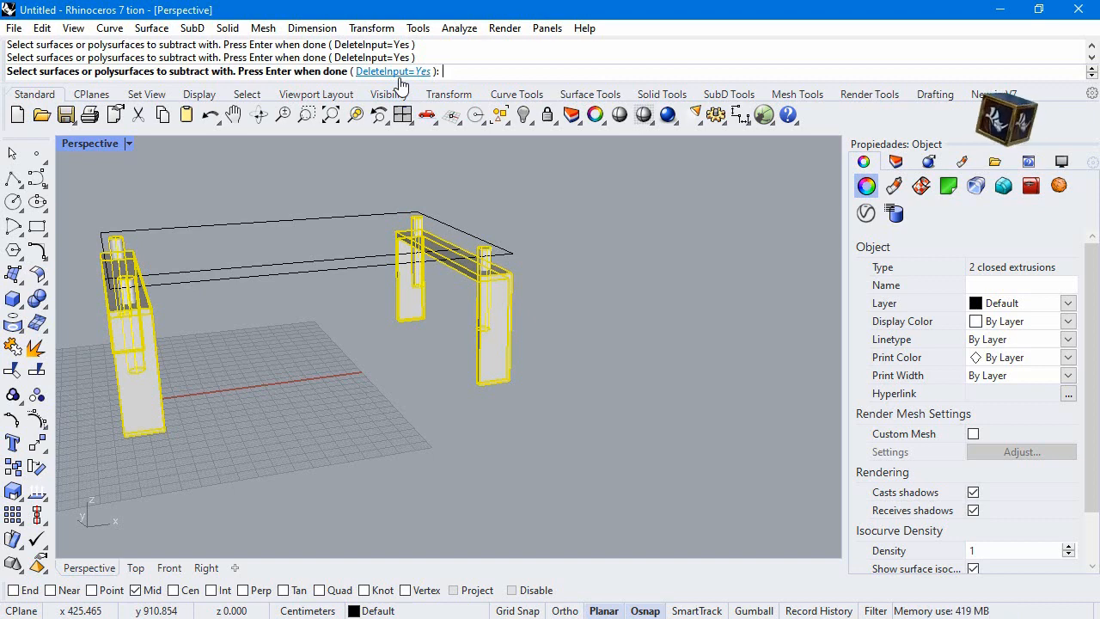
pyautogui.click(393, 71)
pyautogui.press('Return')
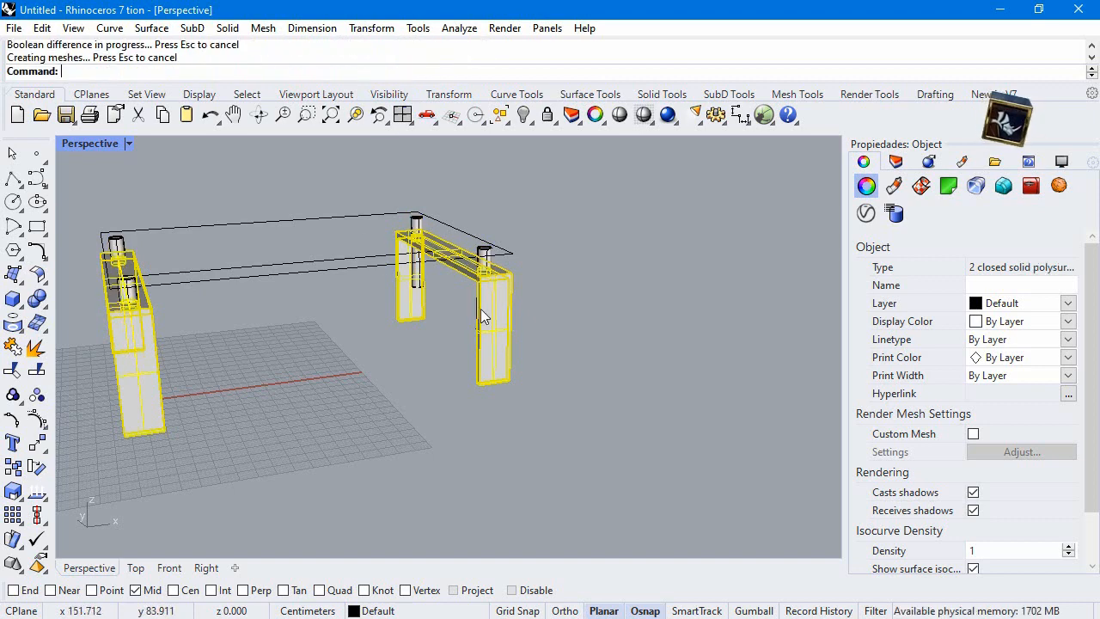
# Clear the frame selection and show the hidden tabletop again
pyautogui.scroll(5, 491, 273)
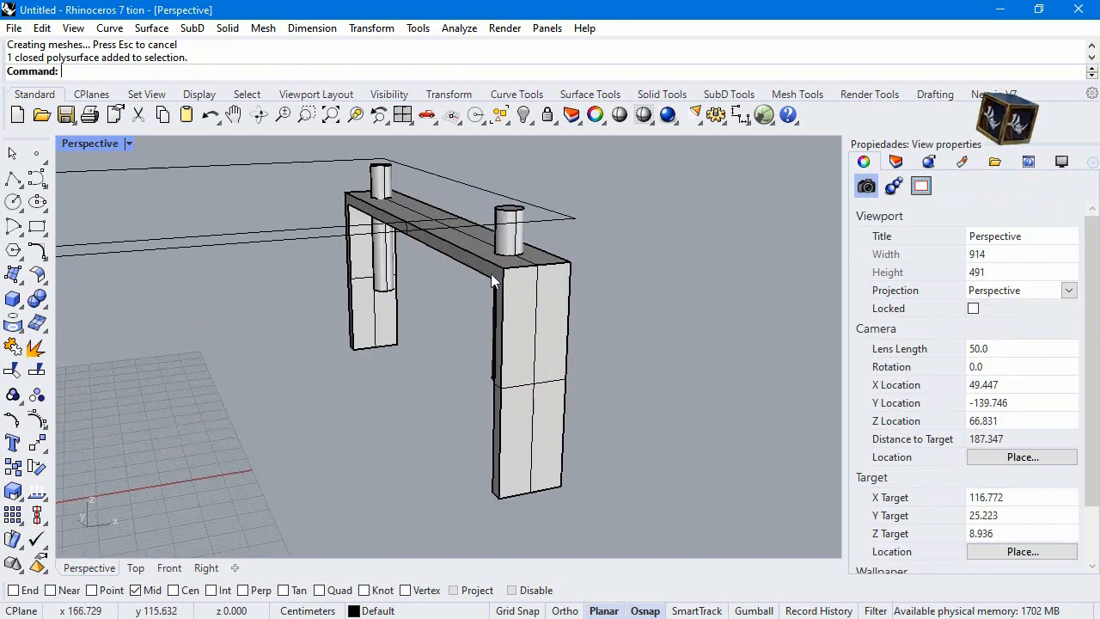
pyautogui.click(511, 265)
pyautogui.click(416, 337)
pyautogui.scroll(-5, 421, 258)
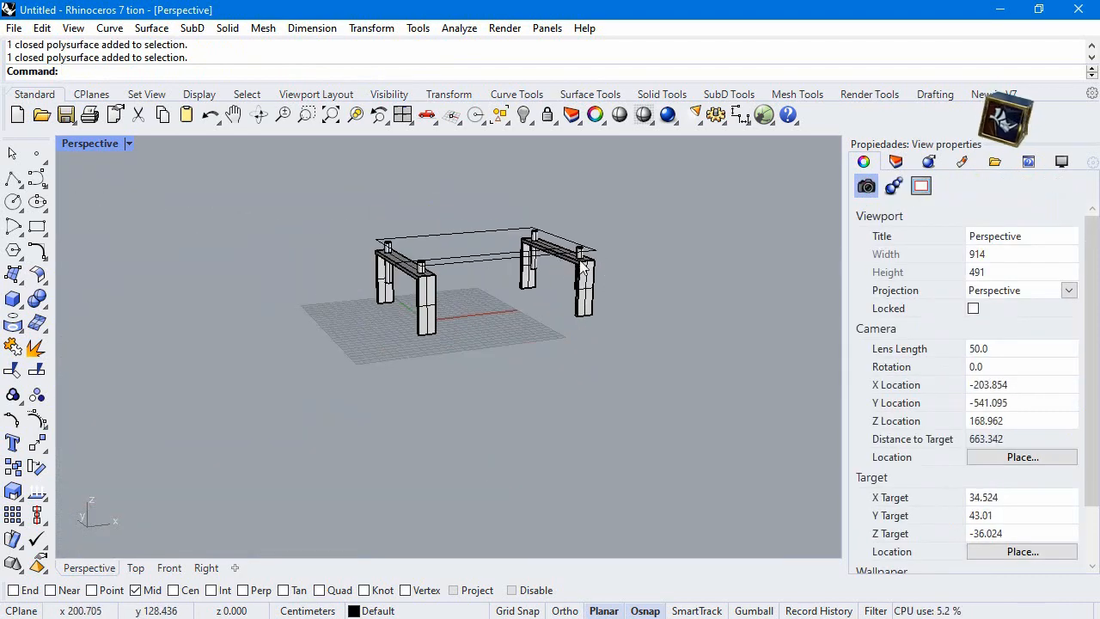
pyautogui.scroll(3, 425, 251)
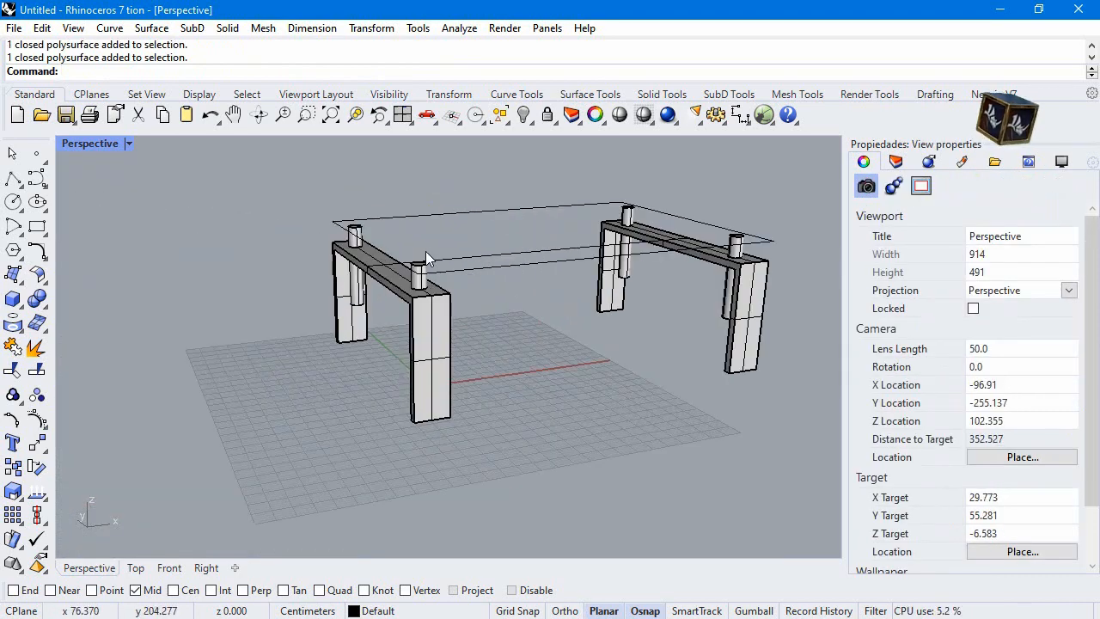
pyautogui.rightClick(531, 120)
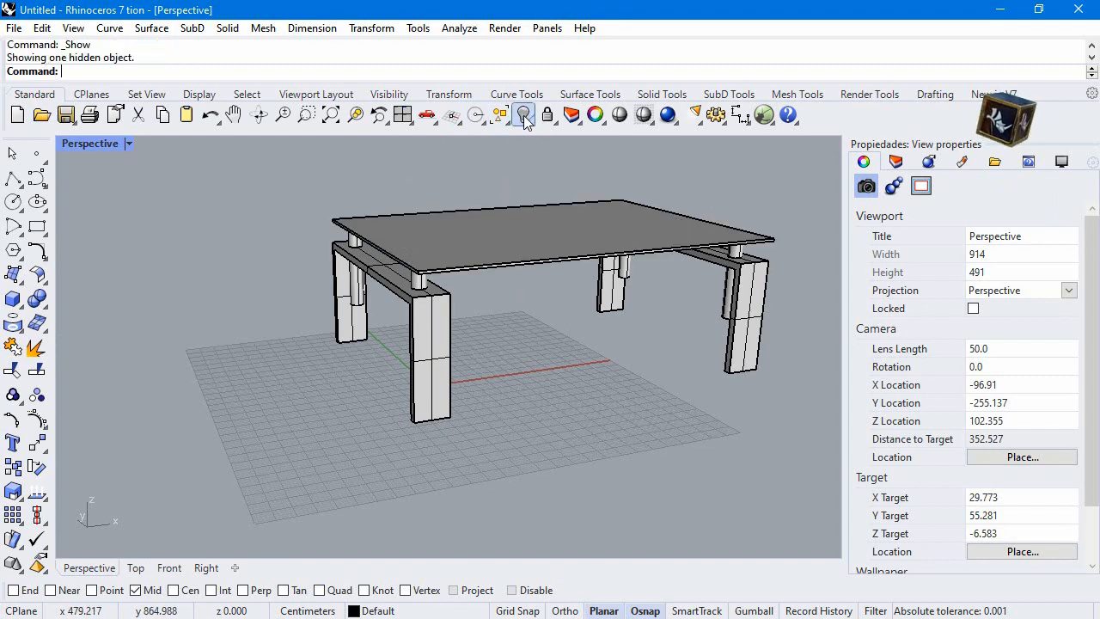
# Copy the tabletop 30 cm straight down in the Right view as a lower shelf
pyautogui.click(447, 254)
pyautogui.doubleClick(101, 147)
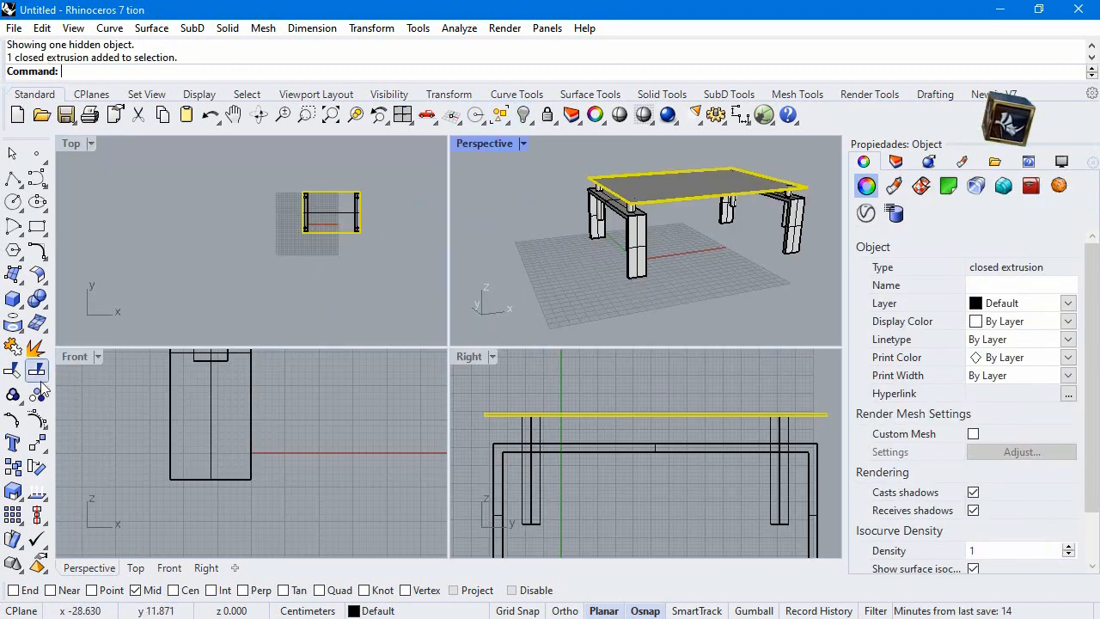
pyautogui.click(13, 467)
pyautogui.click(531, 419)
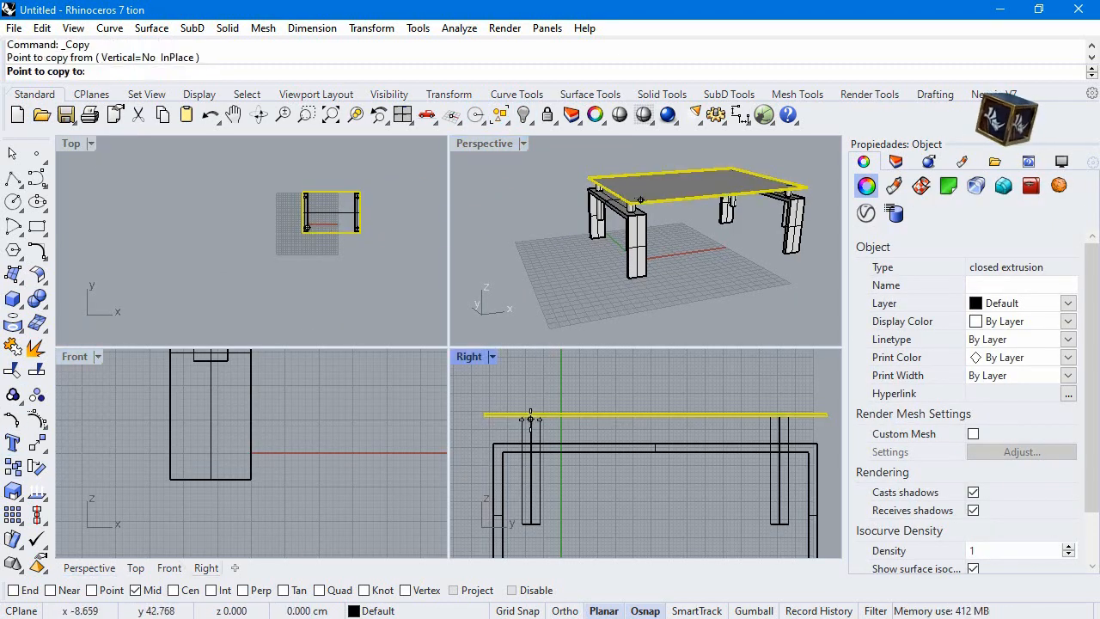
pyautogui.write('30')
pyautogui.press('Return')
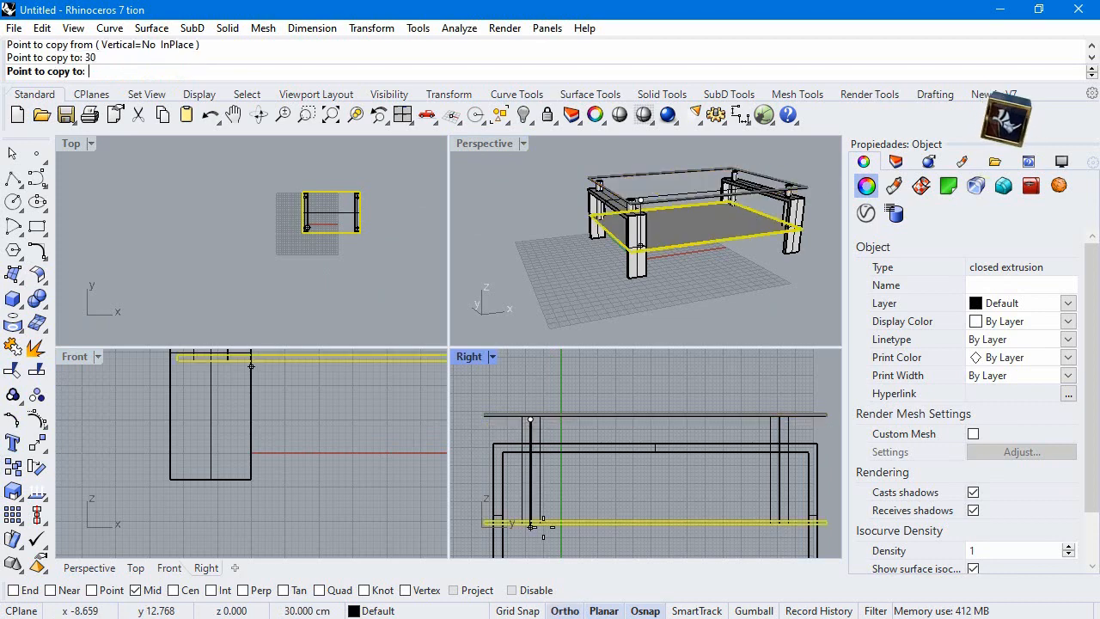
pyautogui.press('F8')
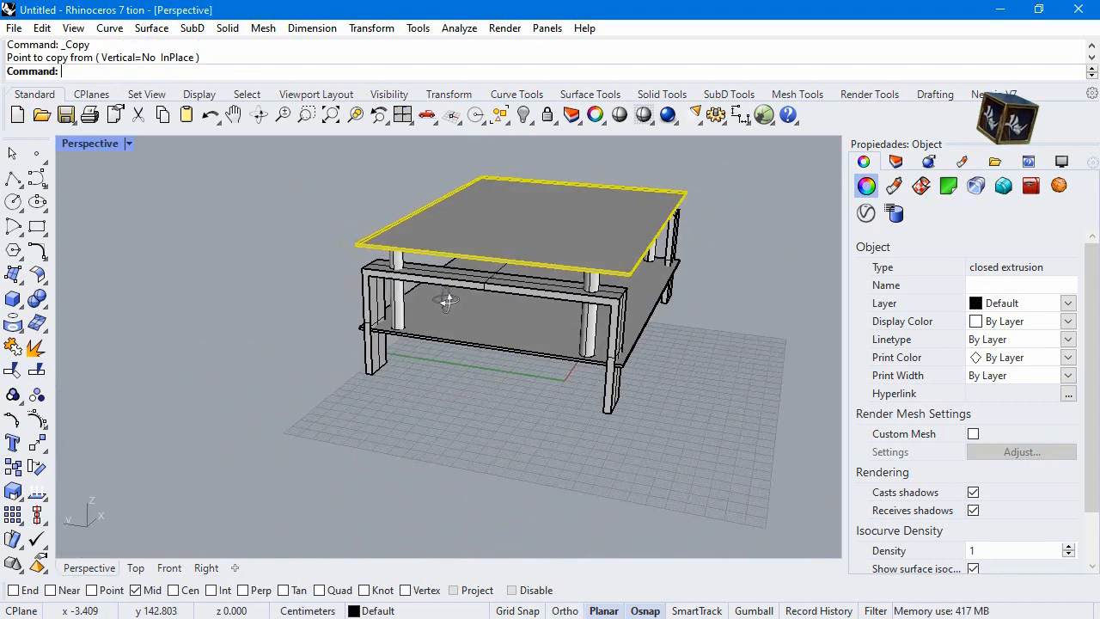
# Scale the lower shelf in one direction about its midpoint in the Right view until its end meets the frame leg's inner face
pyautogui.moveTo(482, 284); pyautogui.dragTo(526, 306, button='right')
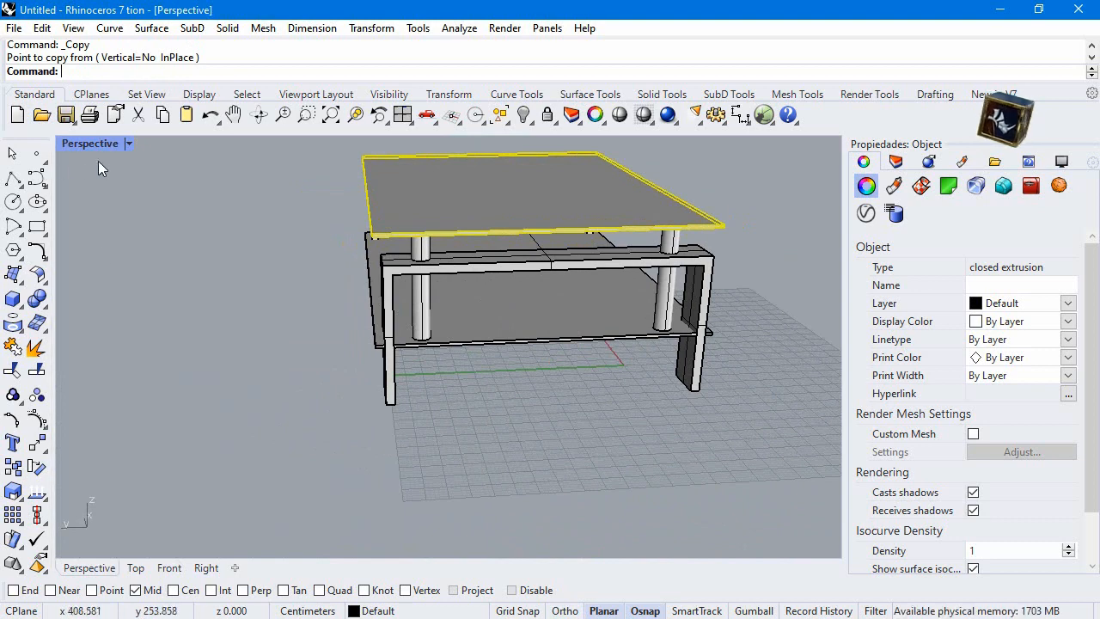
pyautogui.doubleClick(106, 143)
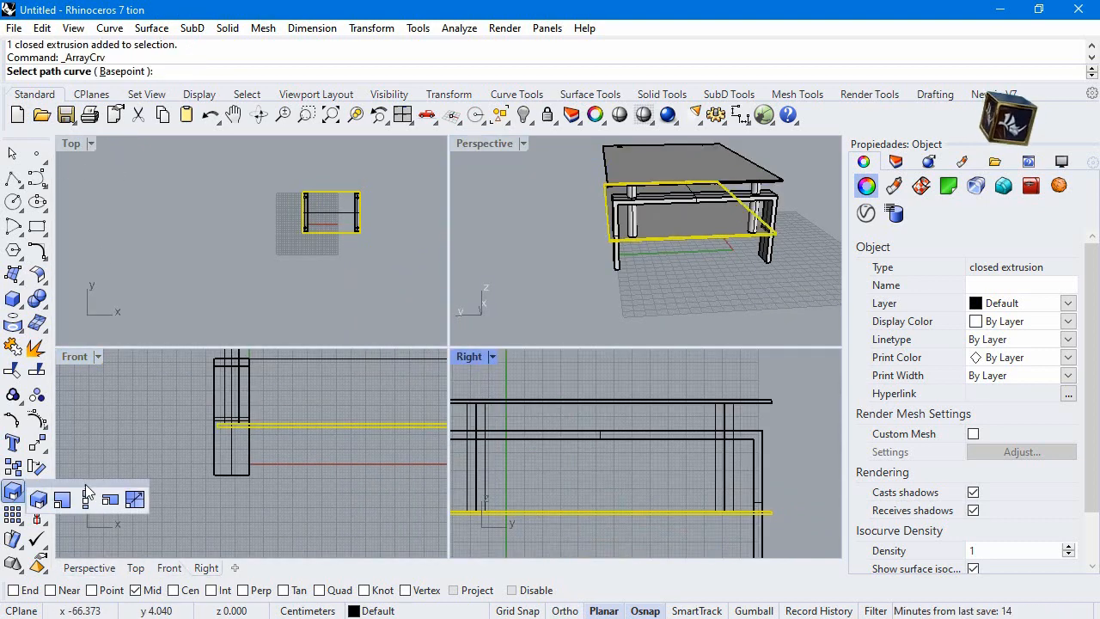
pyautogui.click(94, 501)
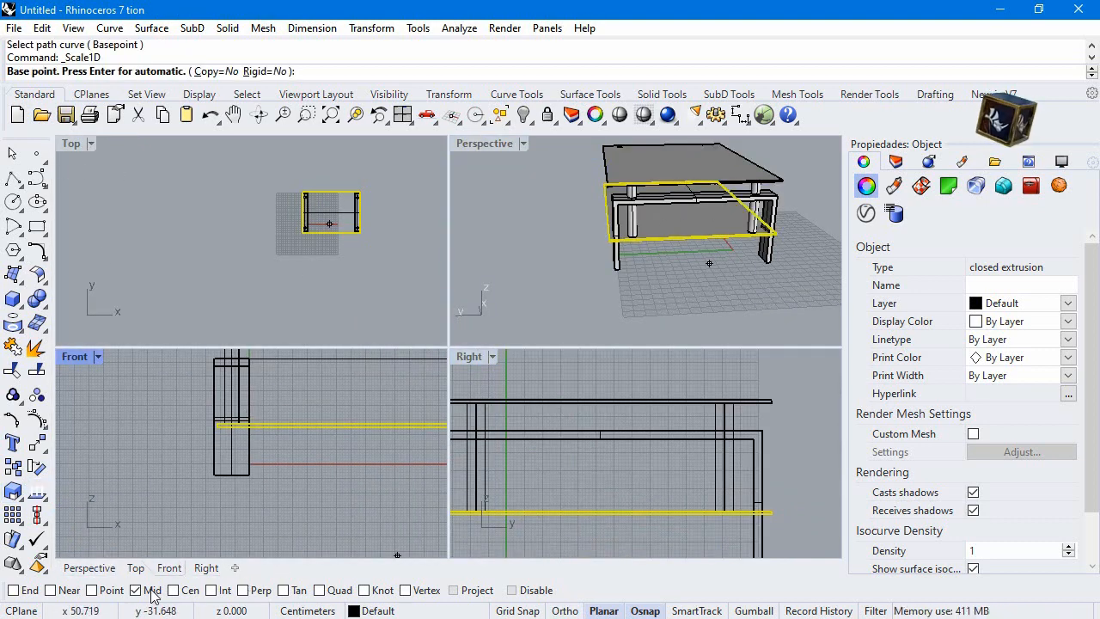
pyautogui.click(28, 591)
pyautogui.click(598, 512)
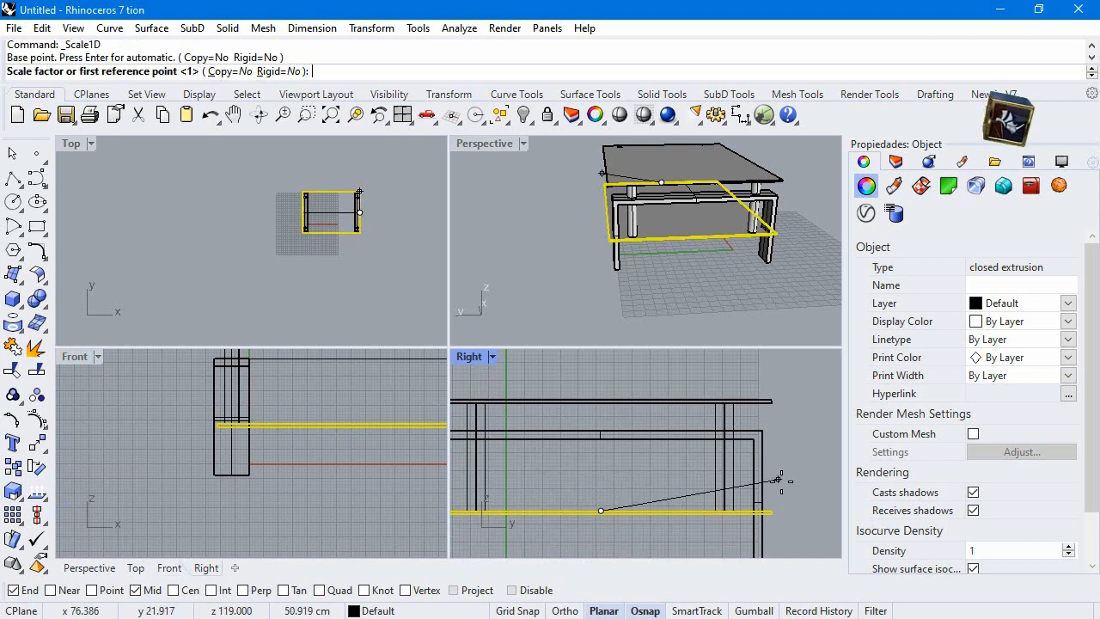
pyautogui.click(775, 510)
pyautogui.scroll(3, 771, 511)
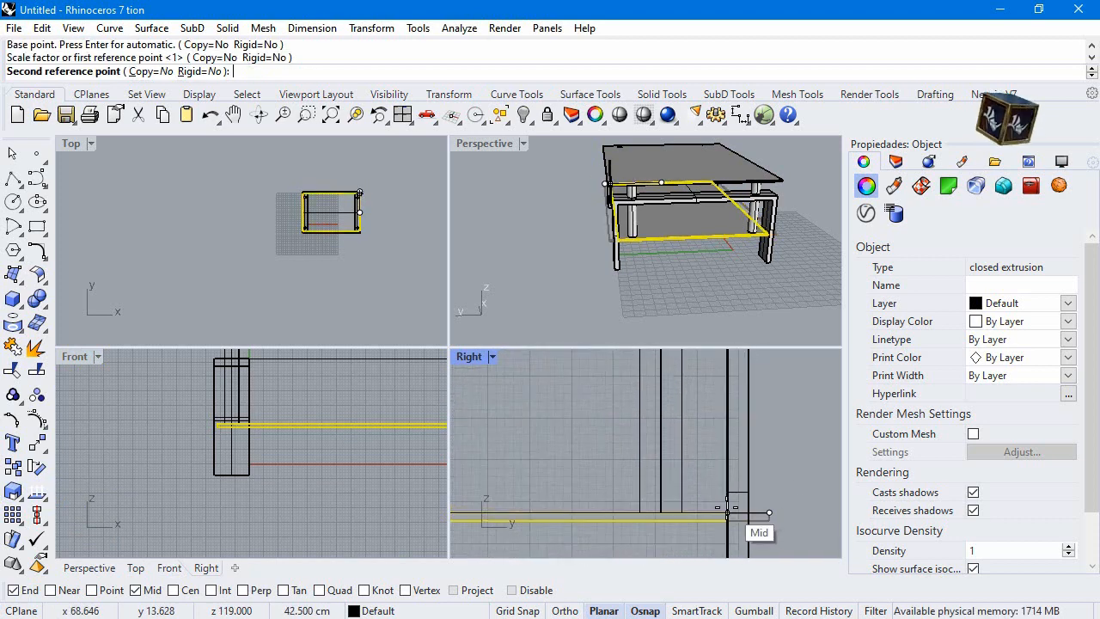
pyautogui.click(727, 514)
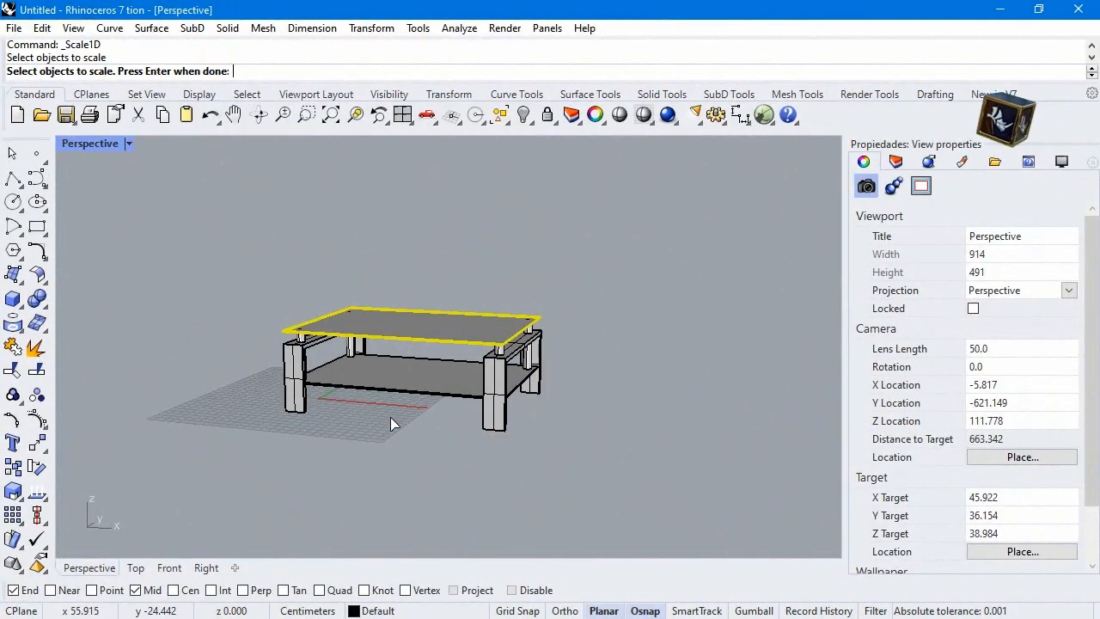
pyautogui.press('Escape')
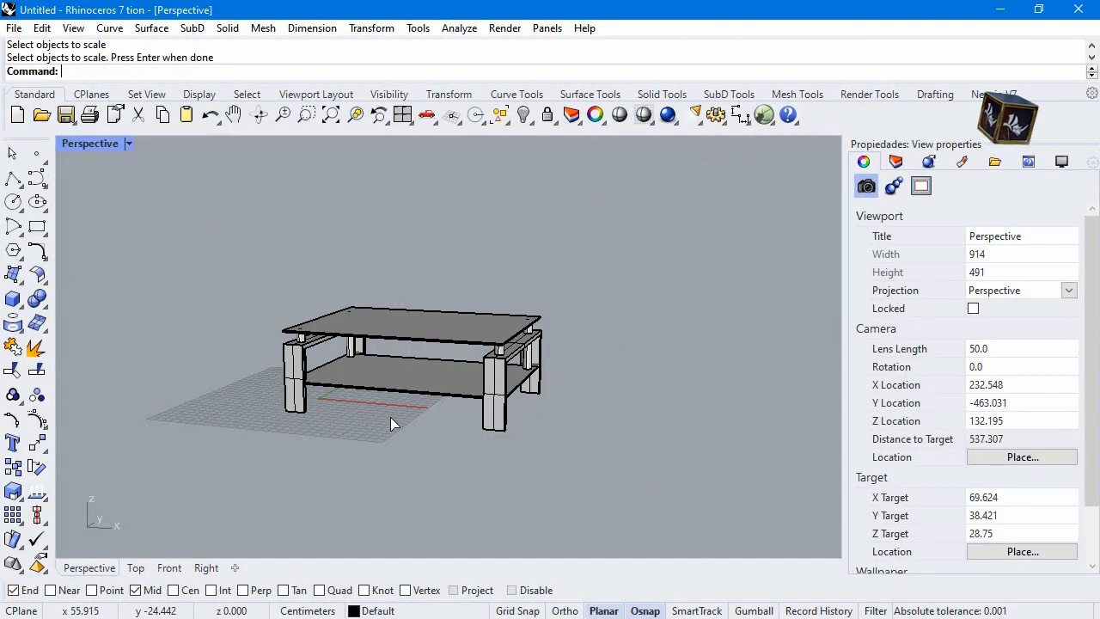
# Duplicate the circular edge where the nearest cylinder passes through the top of the frame
pyautogui.moveTo(295, 407); pyautogui.dragTo(450, 397, button='right')
pyautogui.scroll(4, 450, 397)
pyautogui.click(455, 356)
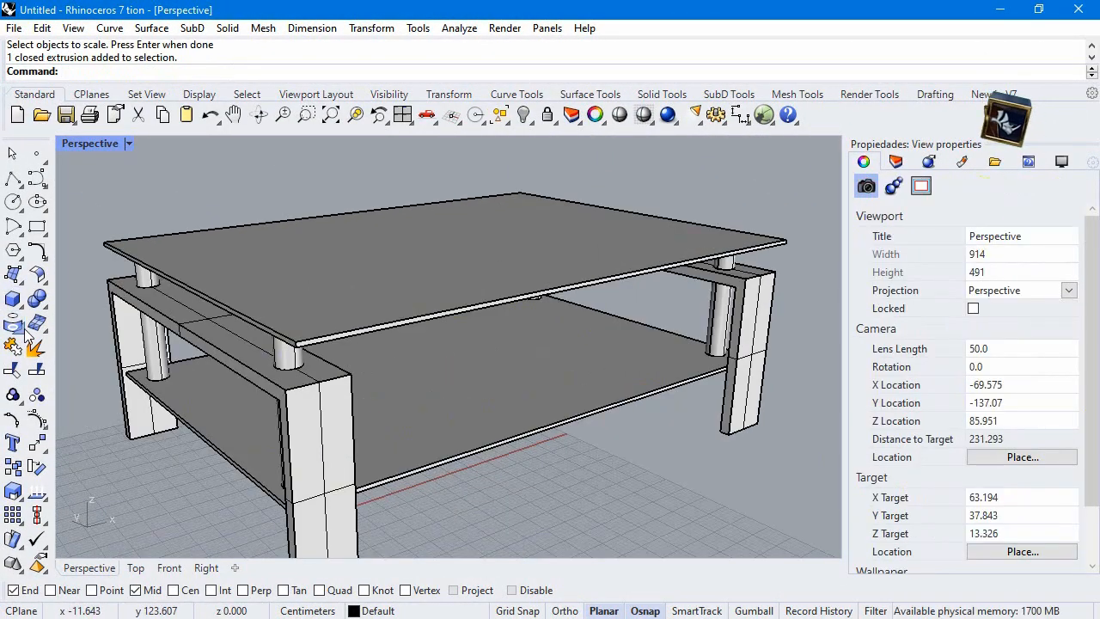
pyautogui.click(25, 338)
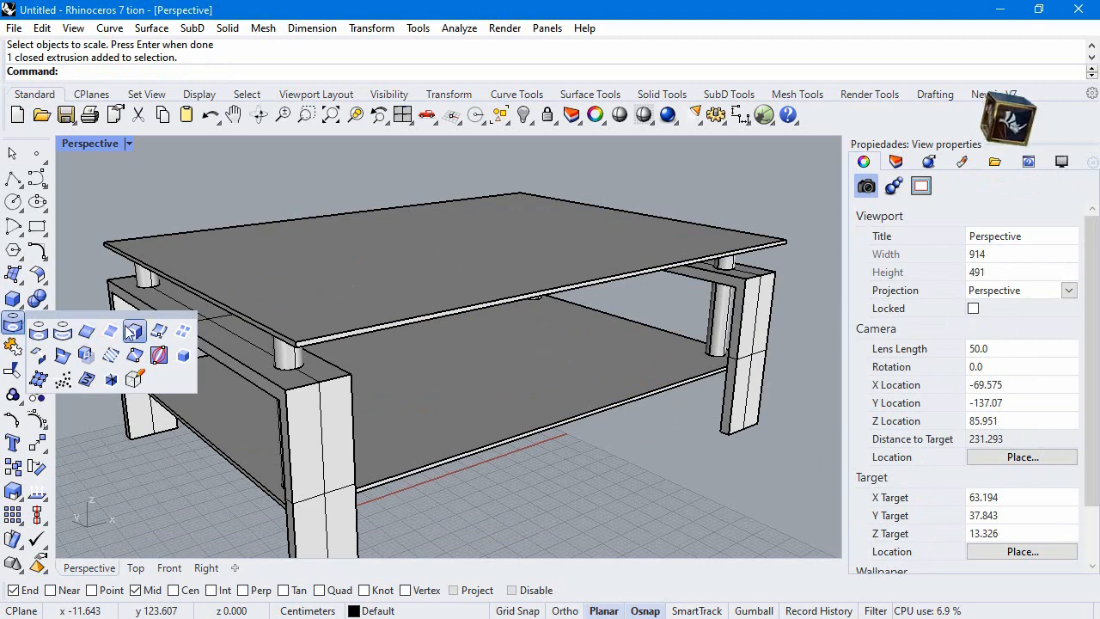
pyautogui.click(95, 339)
pyautogui.click(284, 365)
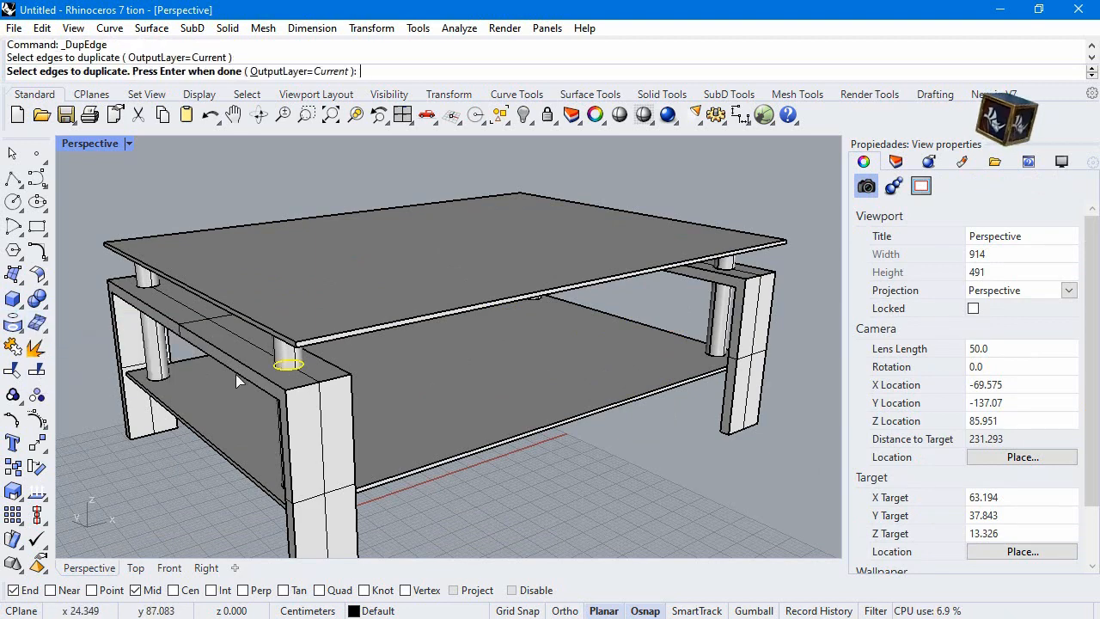
pyautogui.press('Return')
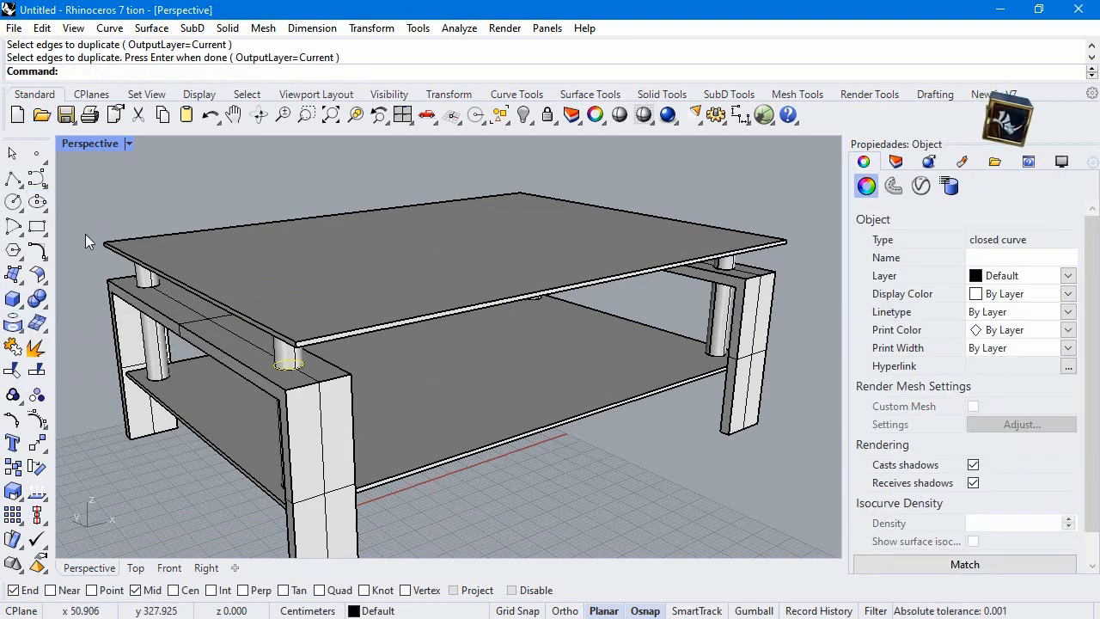
# Move the duplicated circle 1 cm straight up along the cylinder in the Front view
pyautogui.doubleClick(91, 144)
pyautogui.scroll(7, 224, 402)
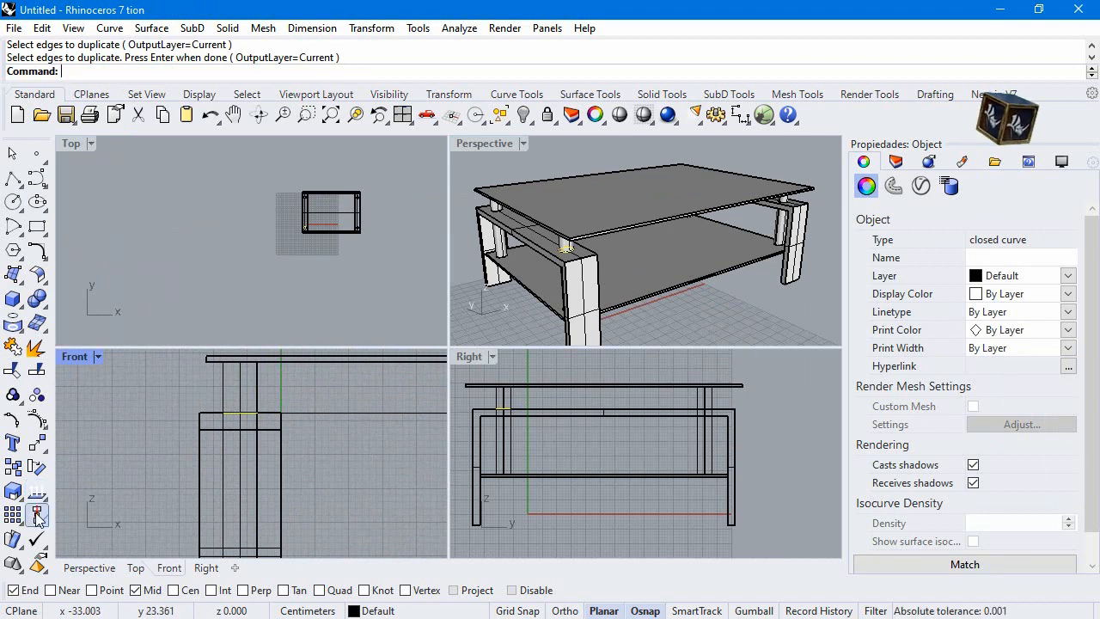
pyautogui.click(37, 442)
pyautogui.click(239, 414)
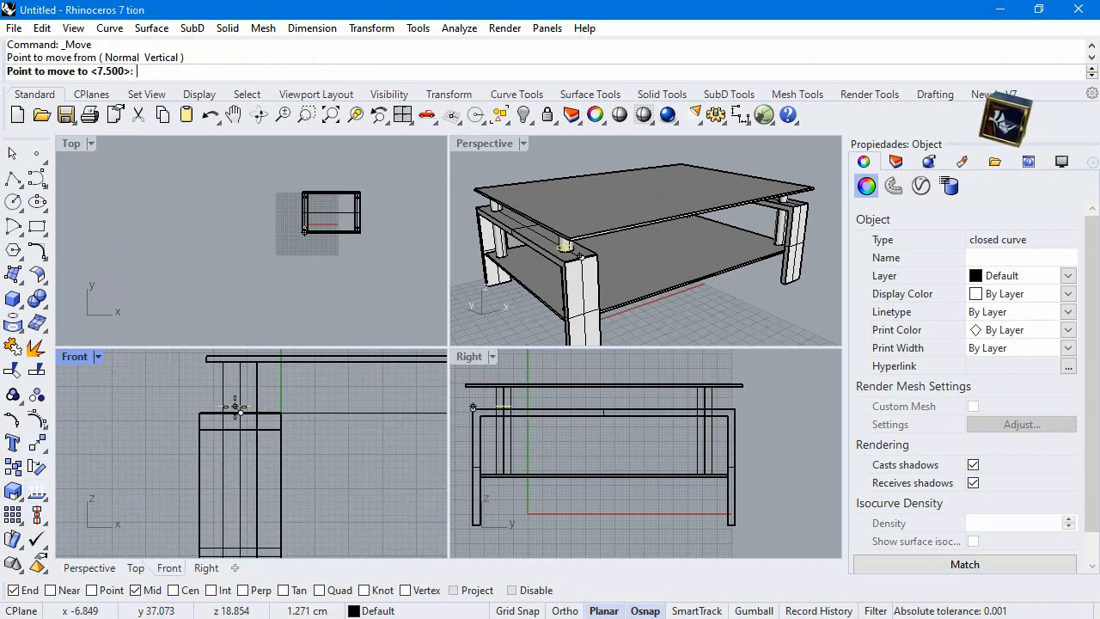
pyautogui.write('1')
pyautogui.press('Return')
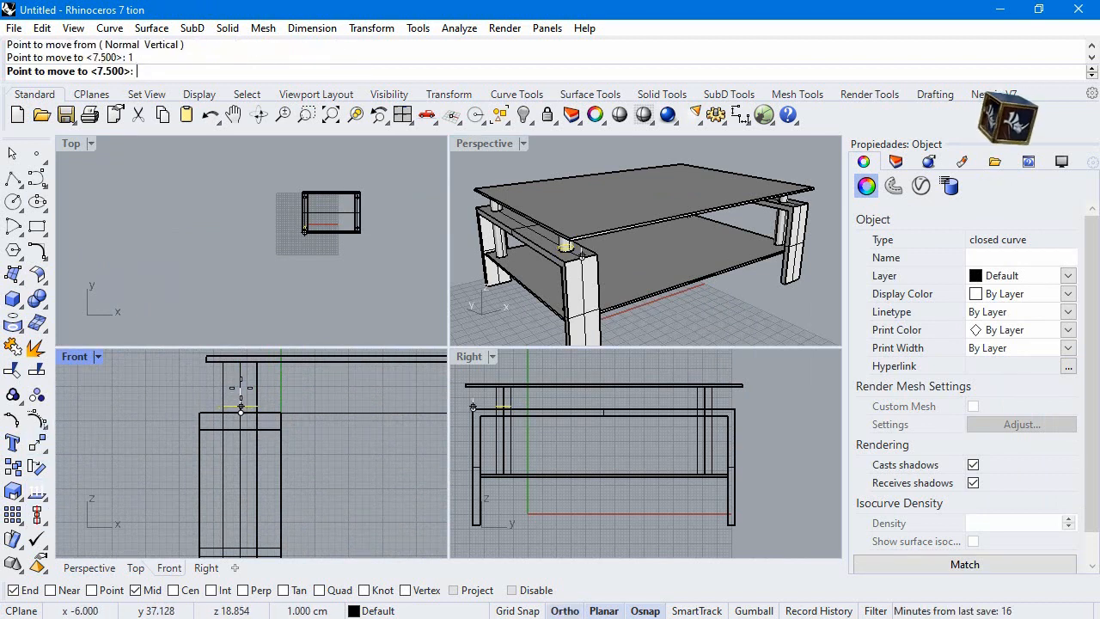
pyautogui.click(250, 408)
# Draw a 6 cm diameter circle on the frame's top, centred on the cylinder's hole using only the Cen snap
pyautogui.scroll(5, 561, 246)
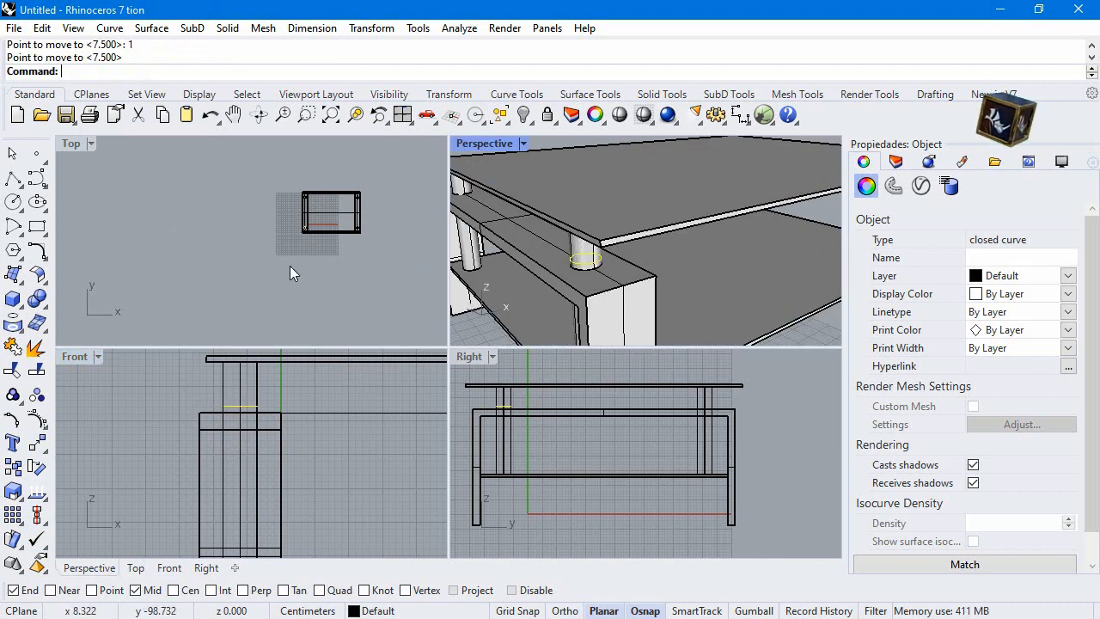
pyautogui.click(13, 201)
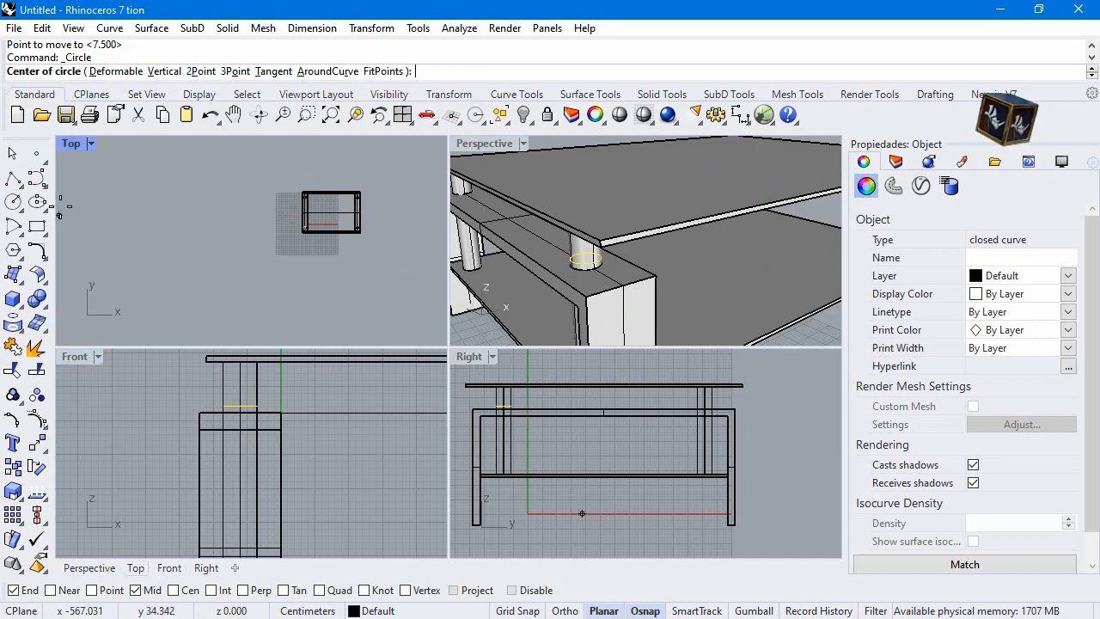
pyautogui.rightClick(173, 590)
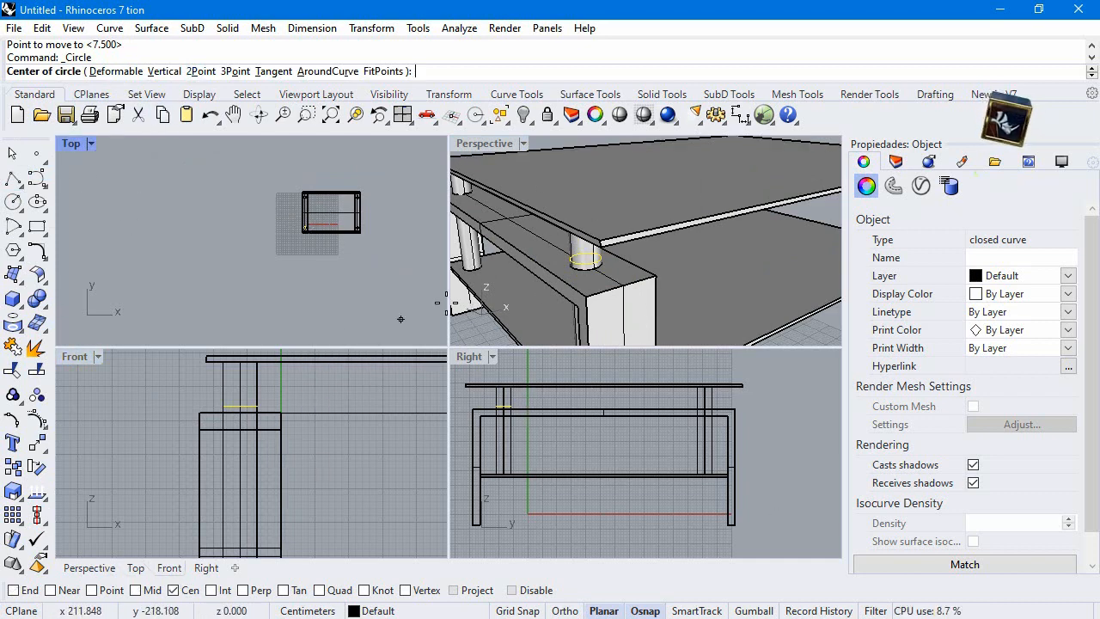
pyautogui.scroll(5, 583, 256)
pyautogui.scroll(-3, 589, 265)
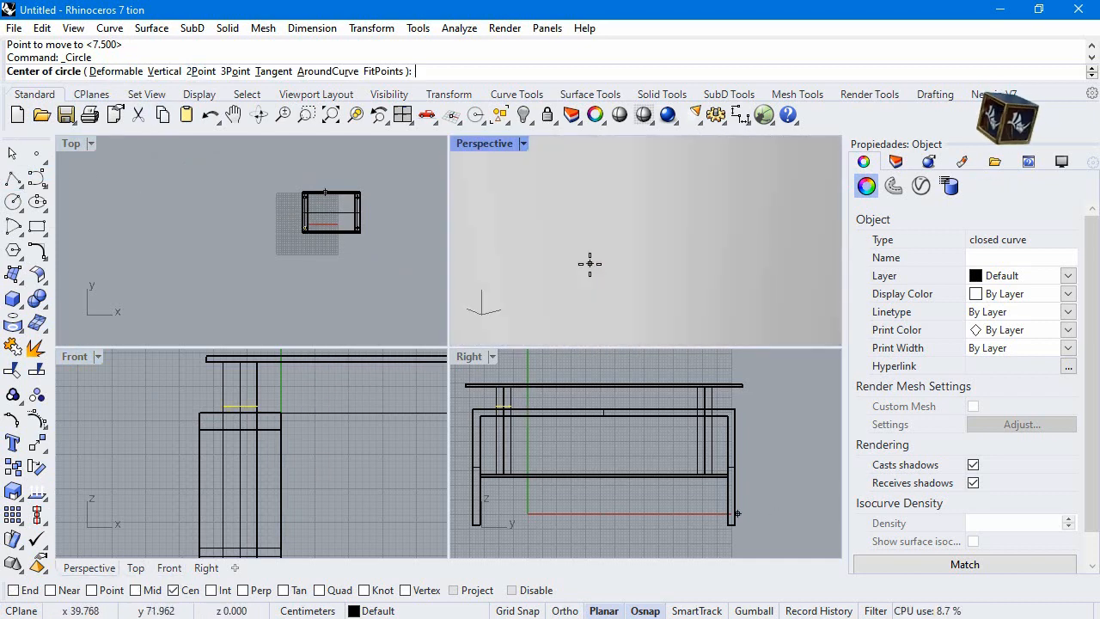
pyautogui.click(576, 256)
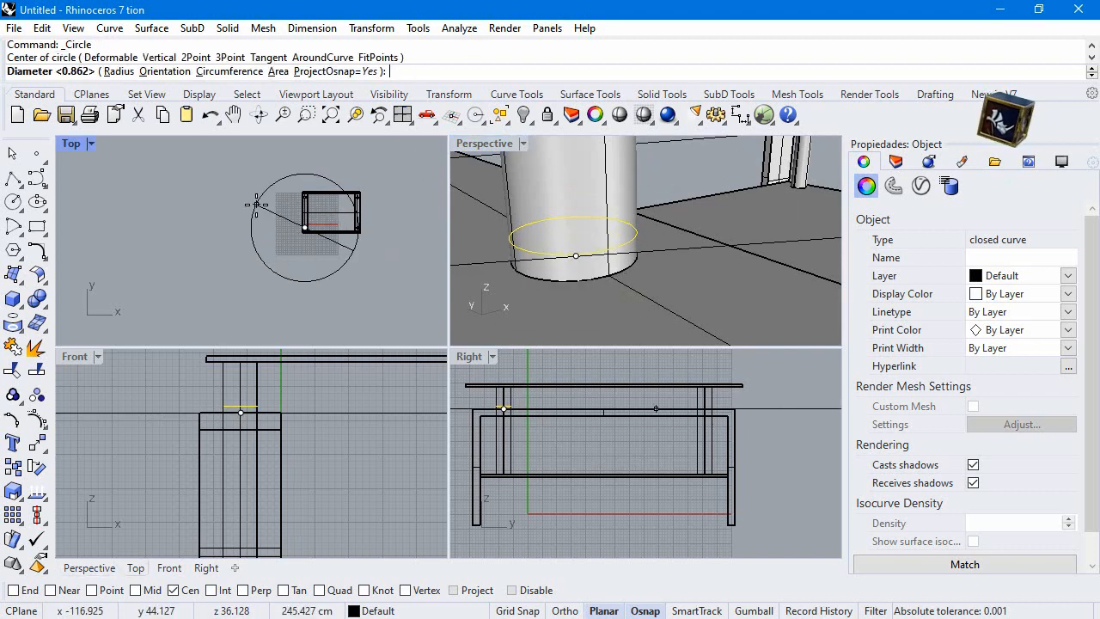
pyautogui.scroll(5, 246, 197)
pyautogui.scroll(2, 423, 274)
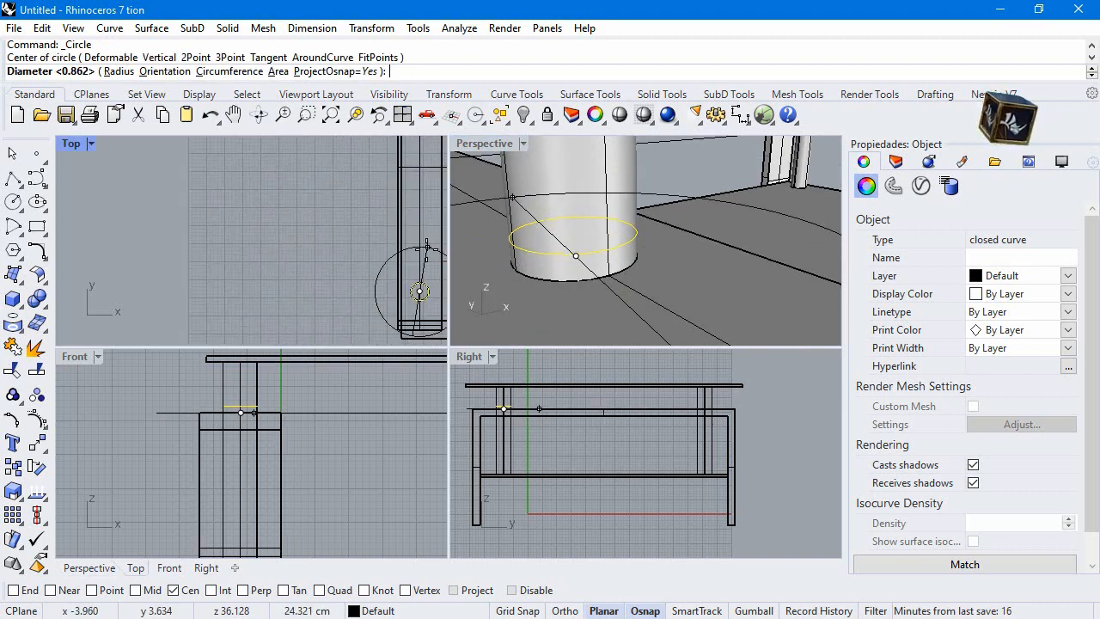
pyautogui.write('6')
pyautogui.press('Return')
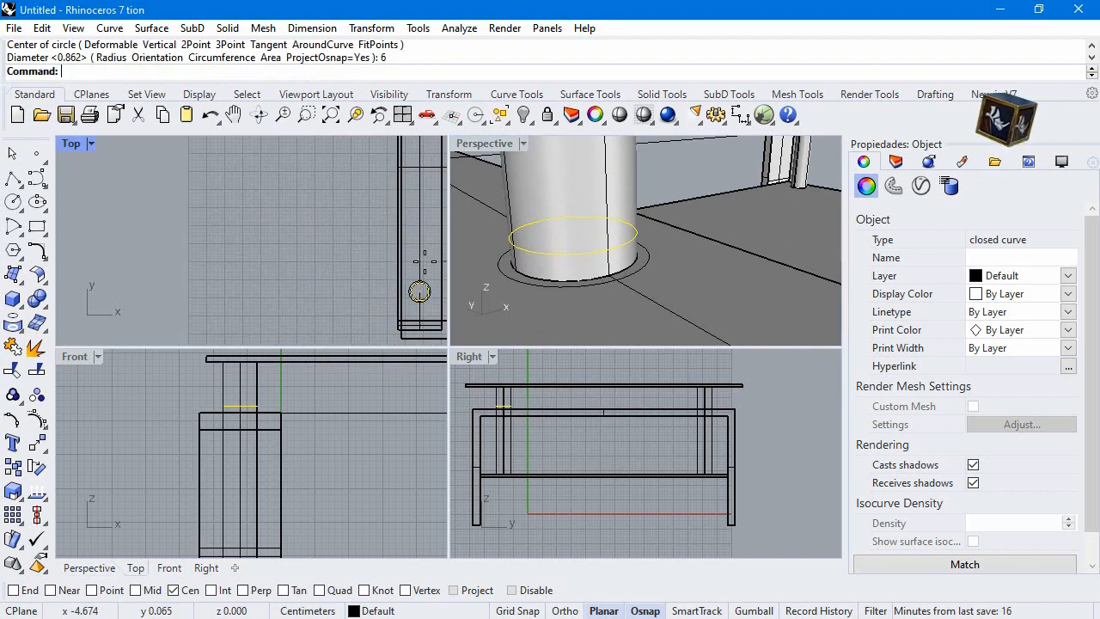
pyautogui.click(287, 226)
pyautogui.click(13, 177)
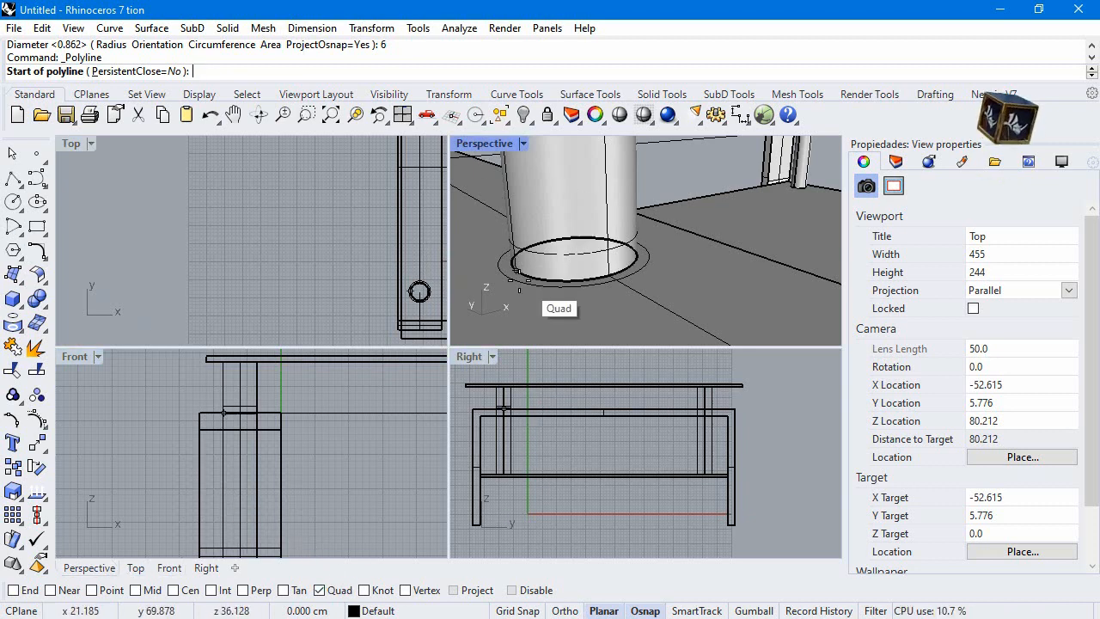
pyautogui.click(608, 277)
pyautogui.scroll(-7, 620, 275)
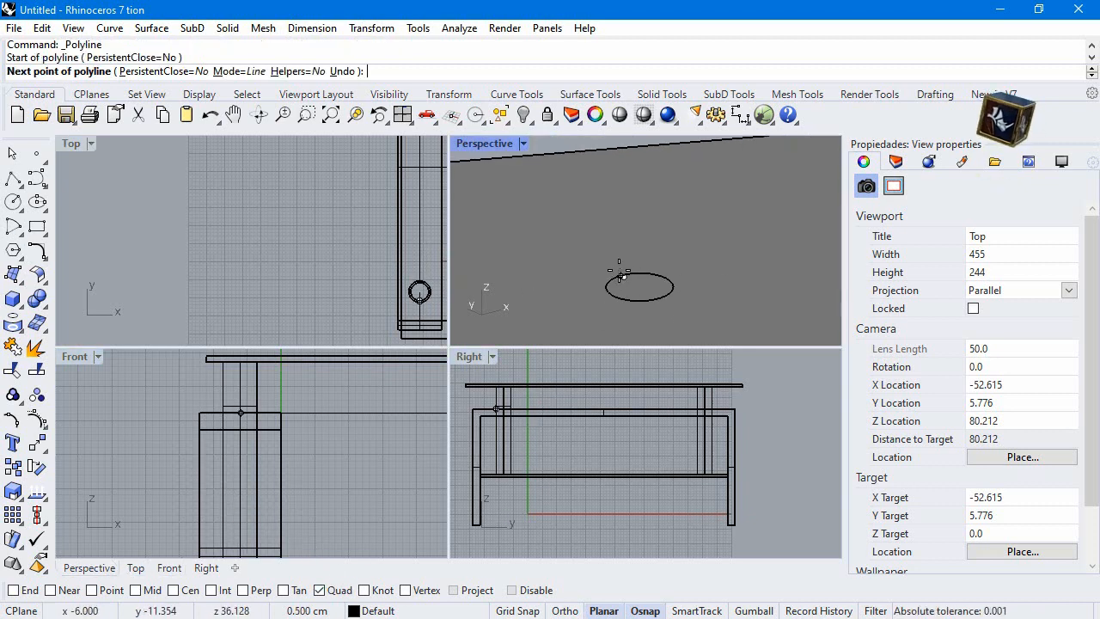
pyautogui.press('Escape')
# Draw a sloping profile line from the raised circle's quadrant to the 6 cm circle's quadrant beside the nearest cylinder, using the Quad snap
pyautogui.press('Return')
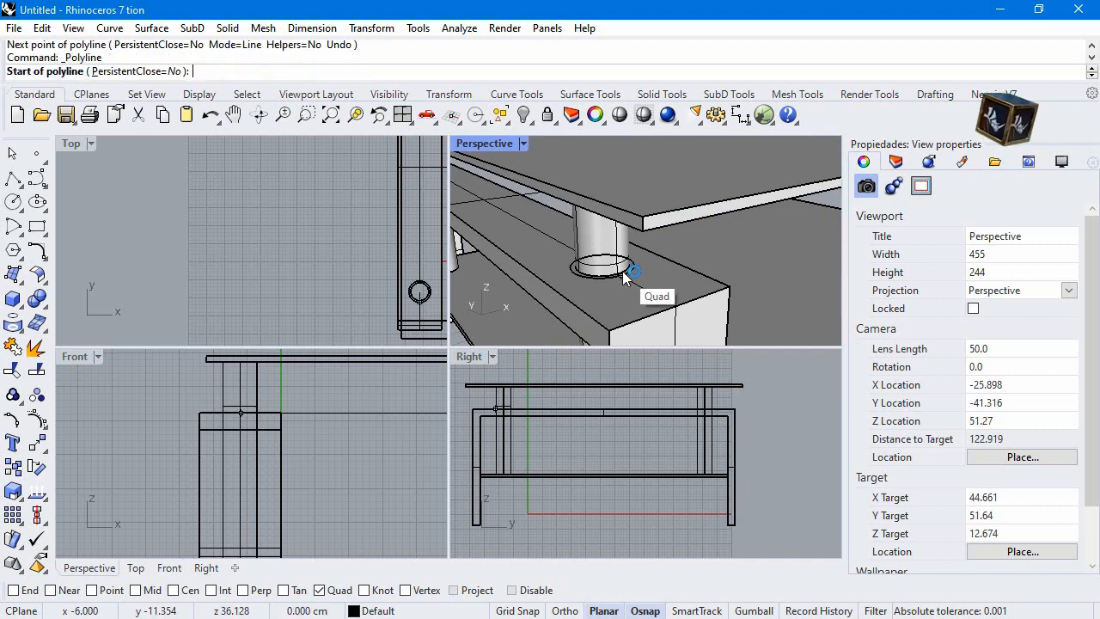
pyautogui.doubleClick(483, 143)
pyautogui.click(394, 406)
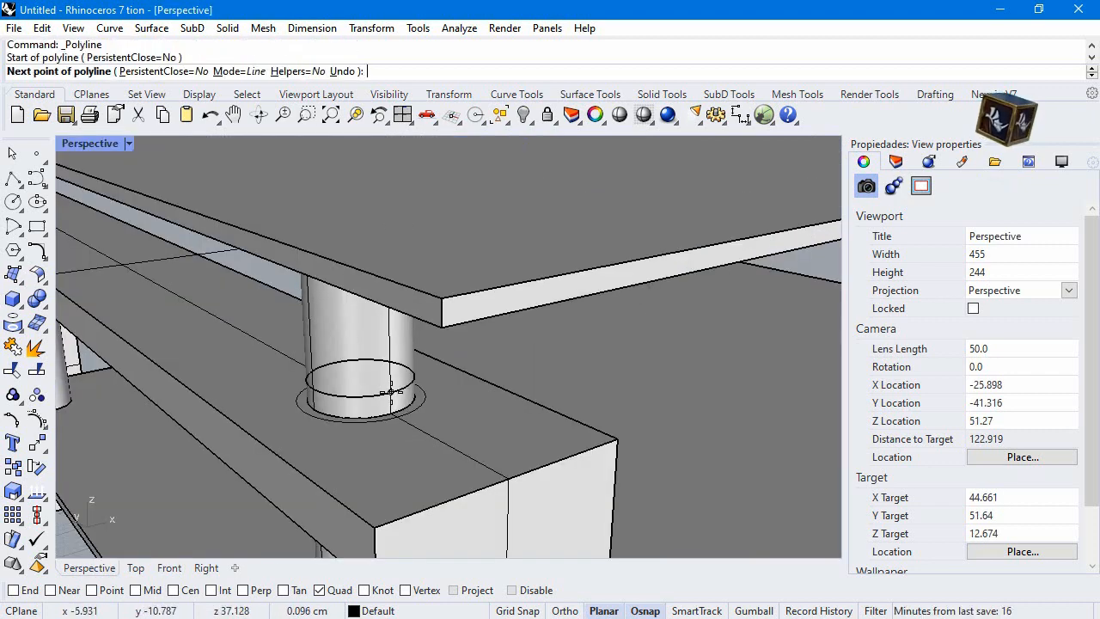
pyautogui.press('Escape')
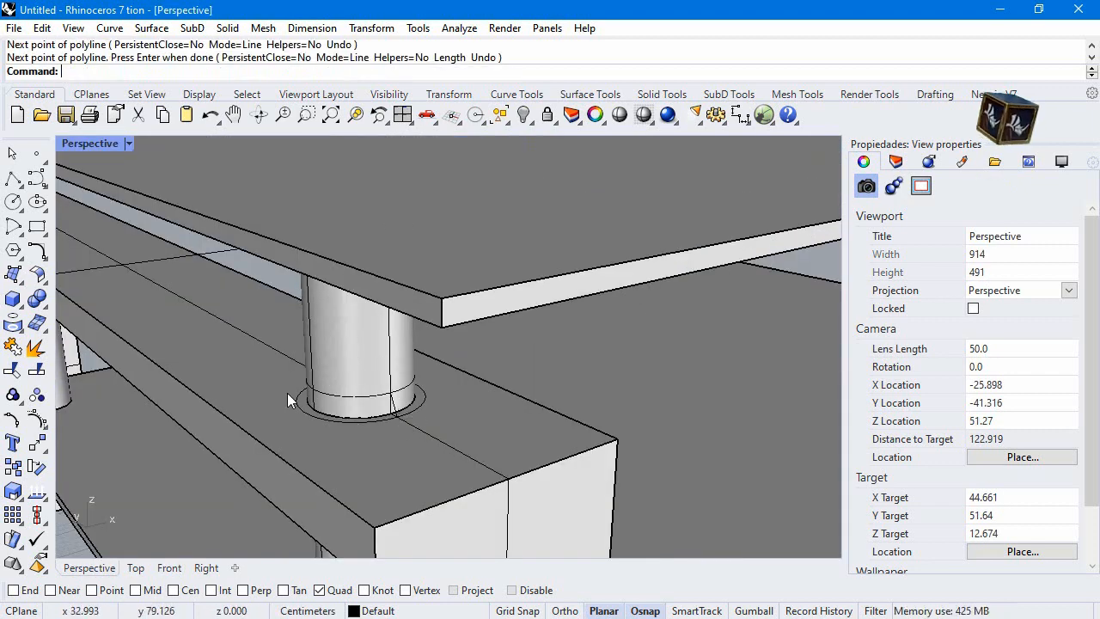
# Sweep the sloping line around the cylinder with Sweep1, using the 6 cm circle as the rail
pyautogui.click(22, 280)
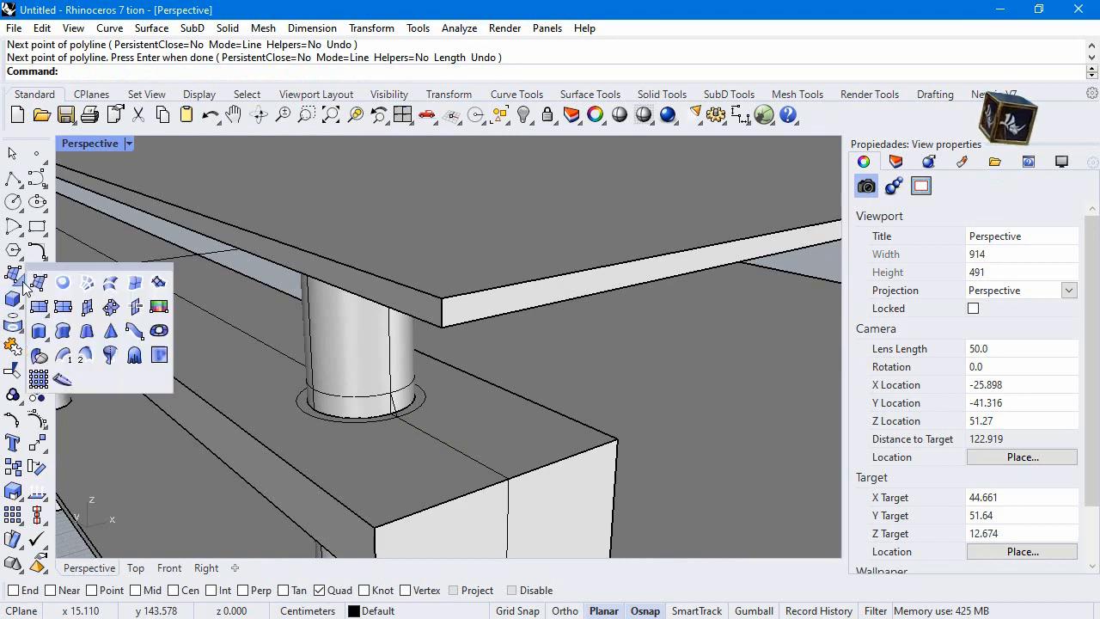
pyautogui.click(63, 355)
pyautogui.click(425, 403)
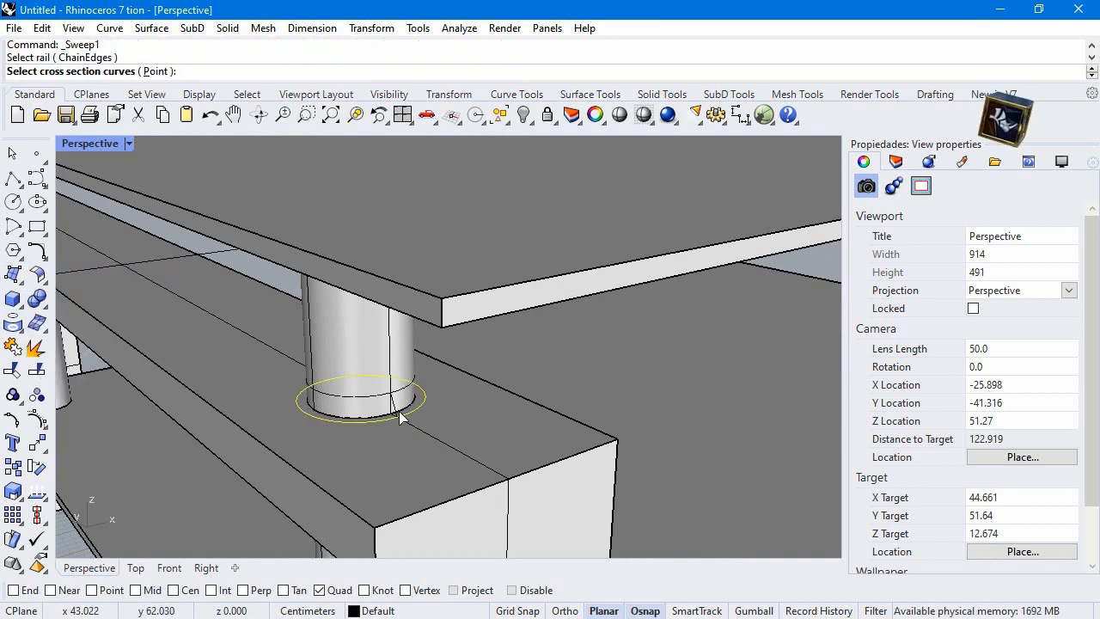
pyautogui.click(425, 429)
pyautogui.click(445, 459)
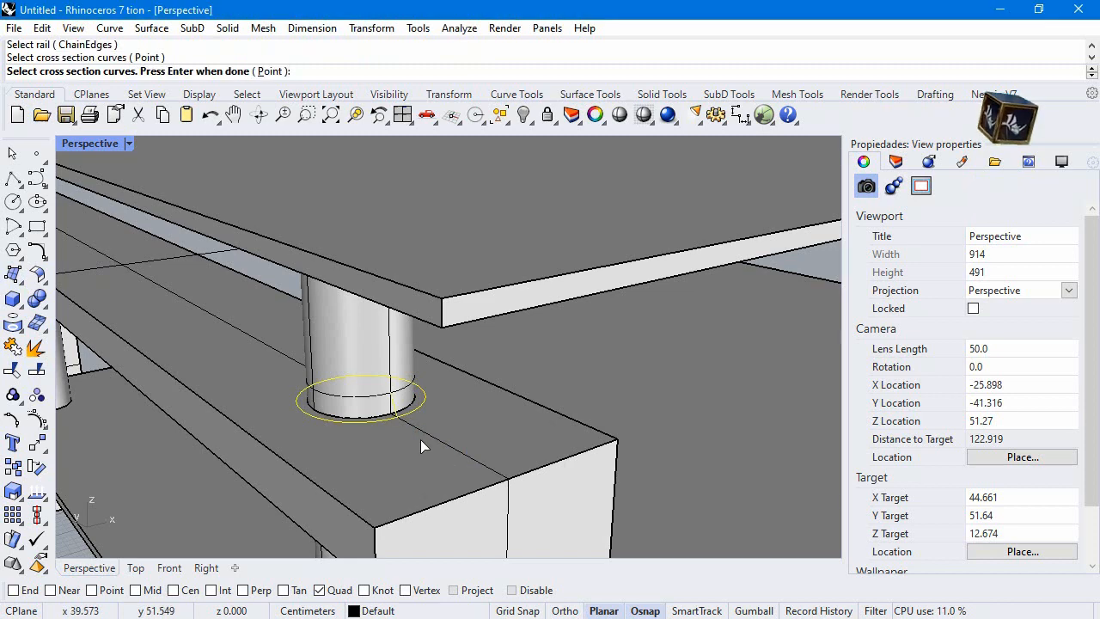
pyautogui.press('Return')
pyautogui.press('Return')
# Offset the swept collar surface 0.2 cm outward as a solid, deleting the input surface
pyautogui.scroll(-6, 441, 381)
pyautogui.scroll(6, 440, 381)
pyautogui.click(412, 406)
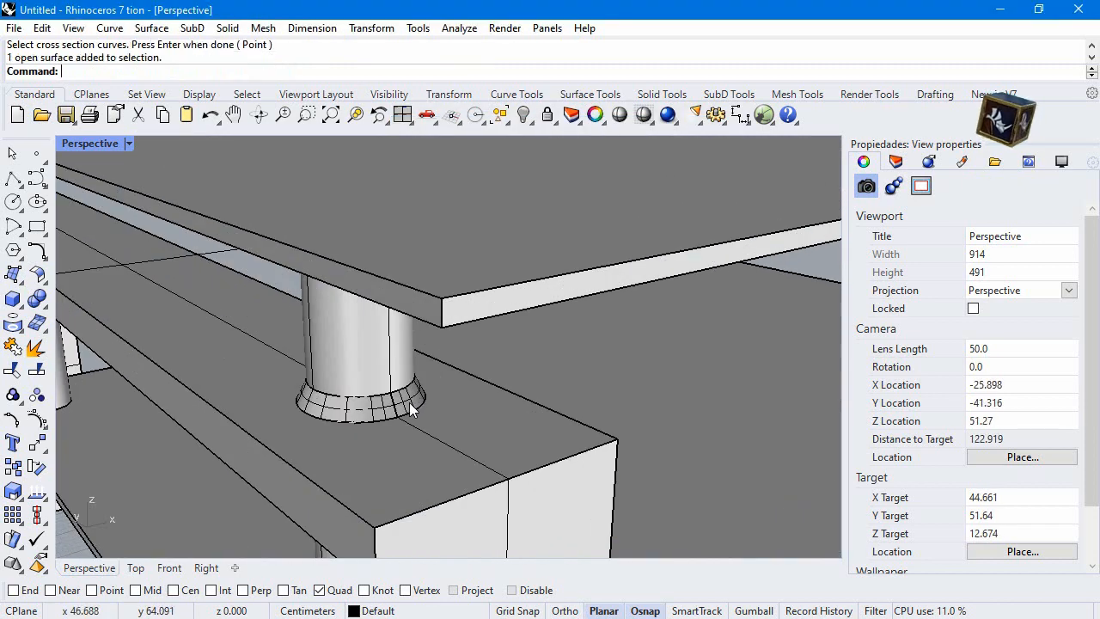
pyautogui.click(40, 277)
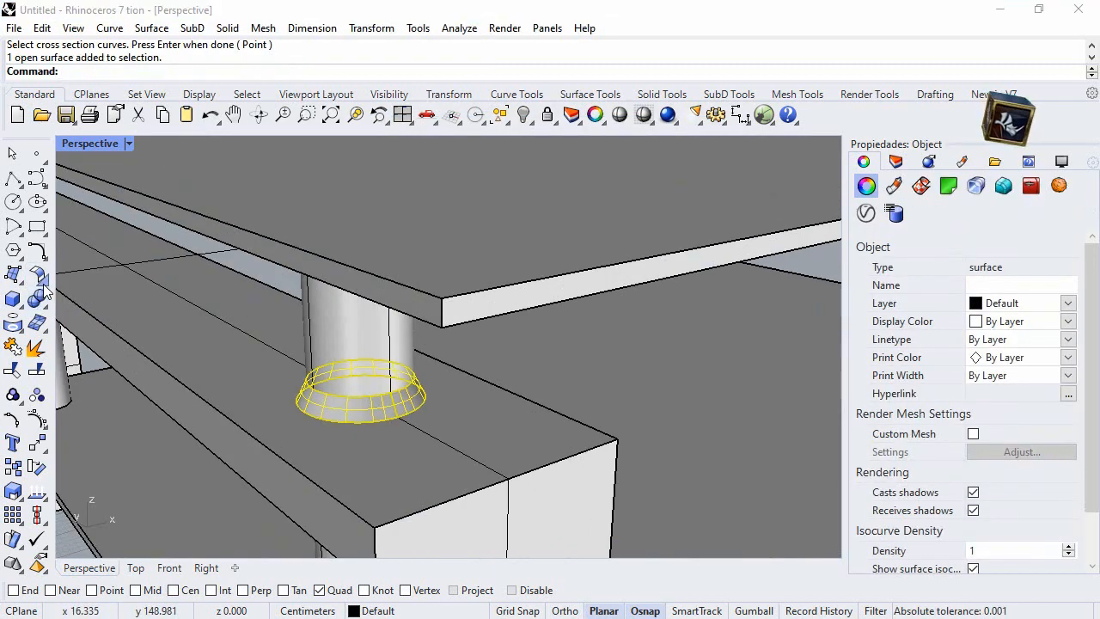
pyautogui.click(120, 310)
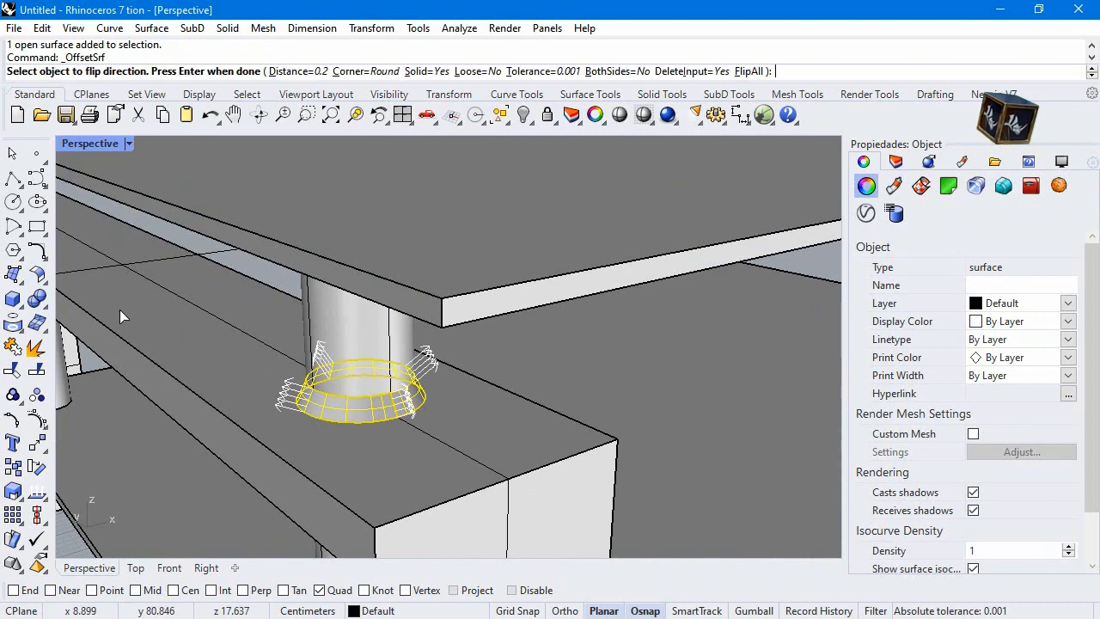
pyautogui.click(290, 73)
pyautogui.write('.')
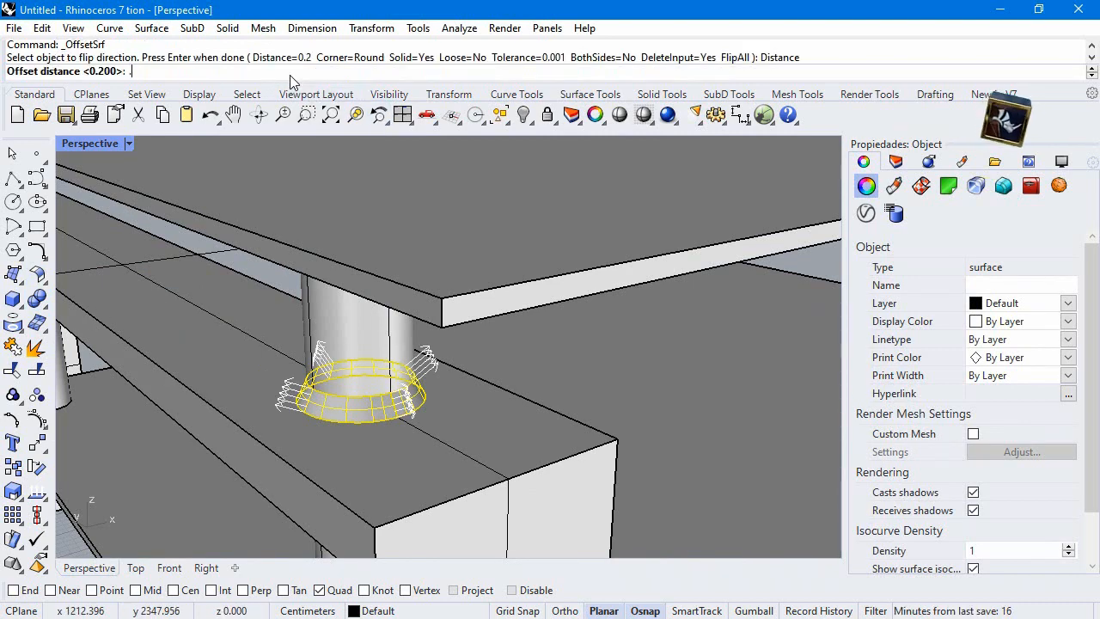
pyautogui.write('2')
pyautogui.press('Return')
pyautogui.press('Return')
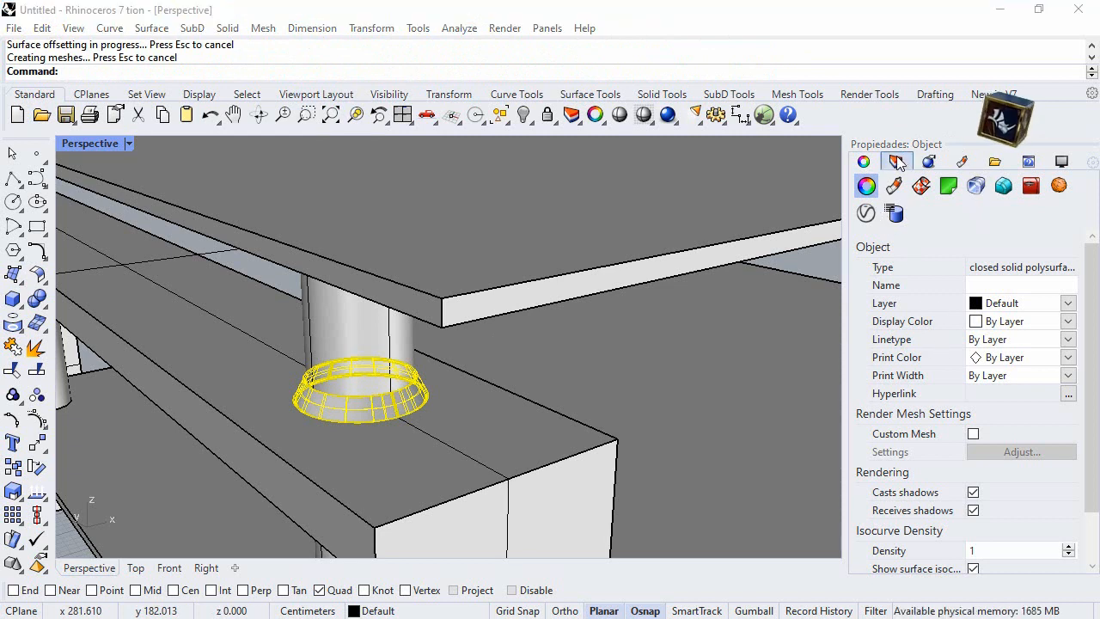
# Create a new layer and set its colour to orange
pyautogui.click(895, 162)
pyautogui.click(863, 186)
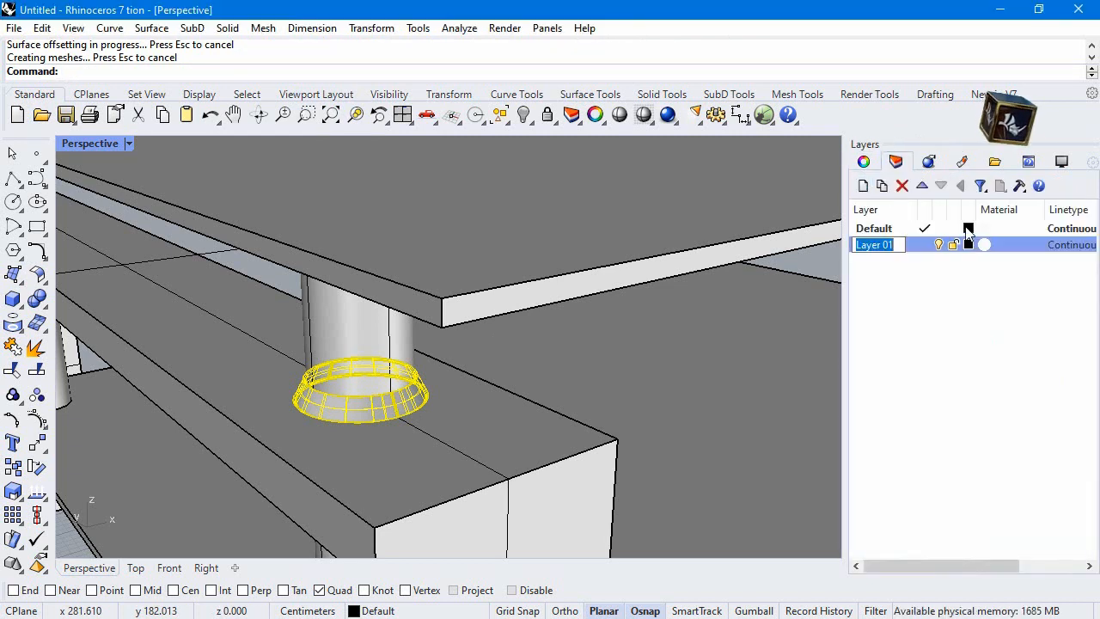
pyautogui.click(969, 245)
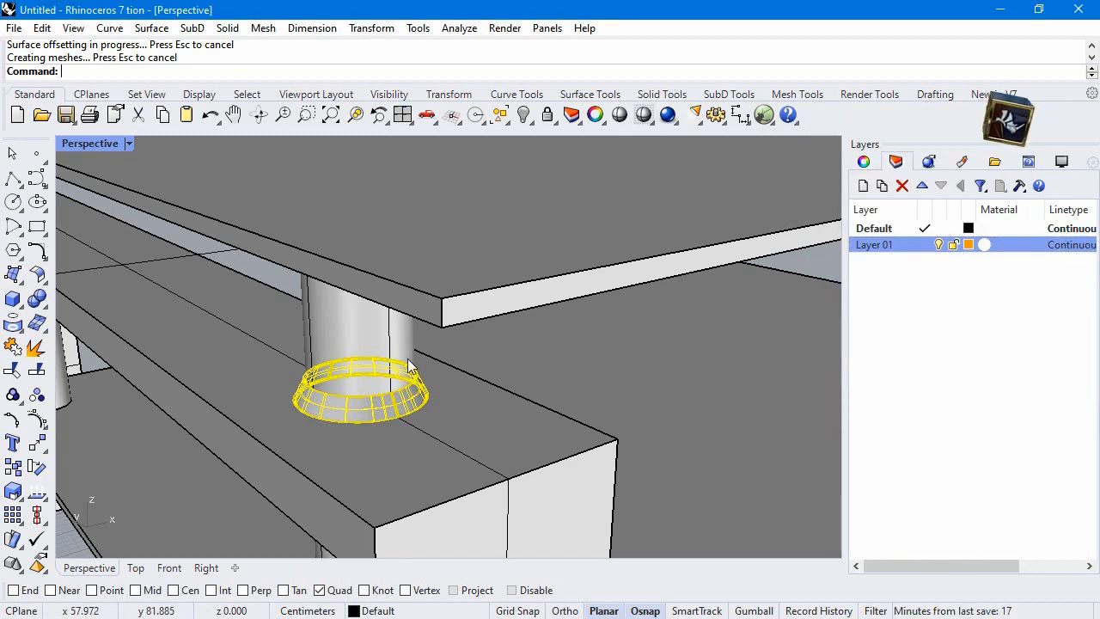
# Move the selected collar to the orange Layer 01 and make that layer current
pyautogui.rightClick(877, 247)
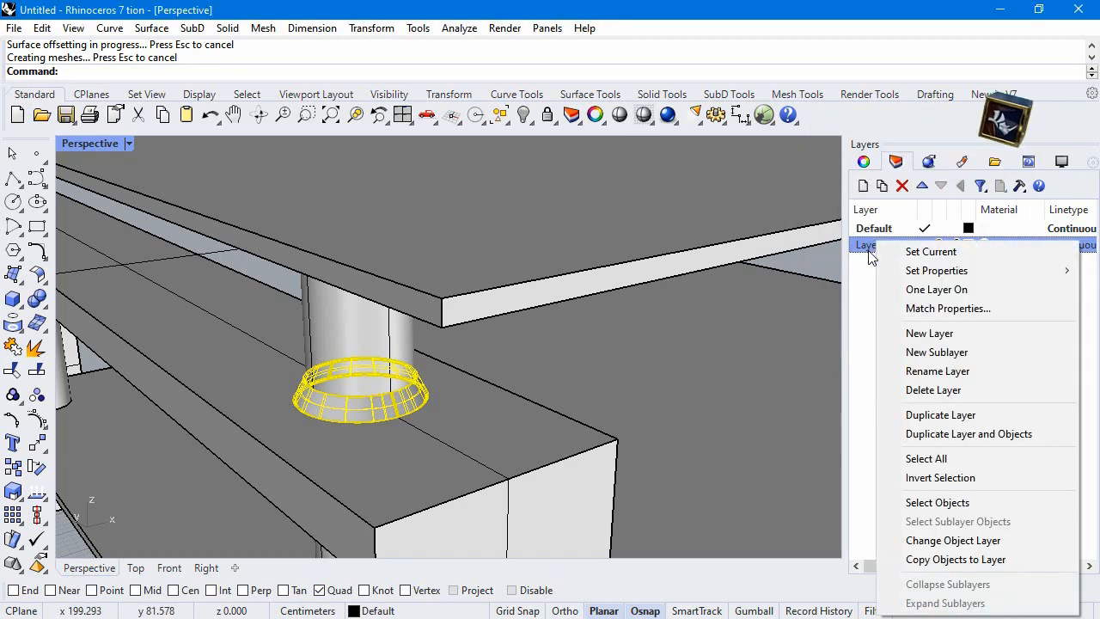
pyautogui.click(915, 458)
pyautogui.click(880, 246)
pyautogui.rightClick(879, 245)
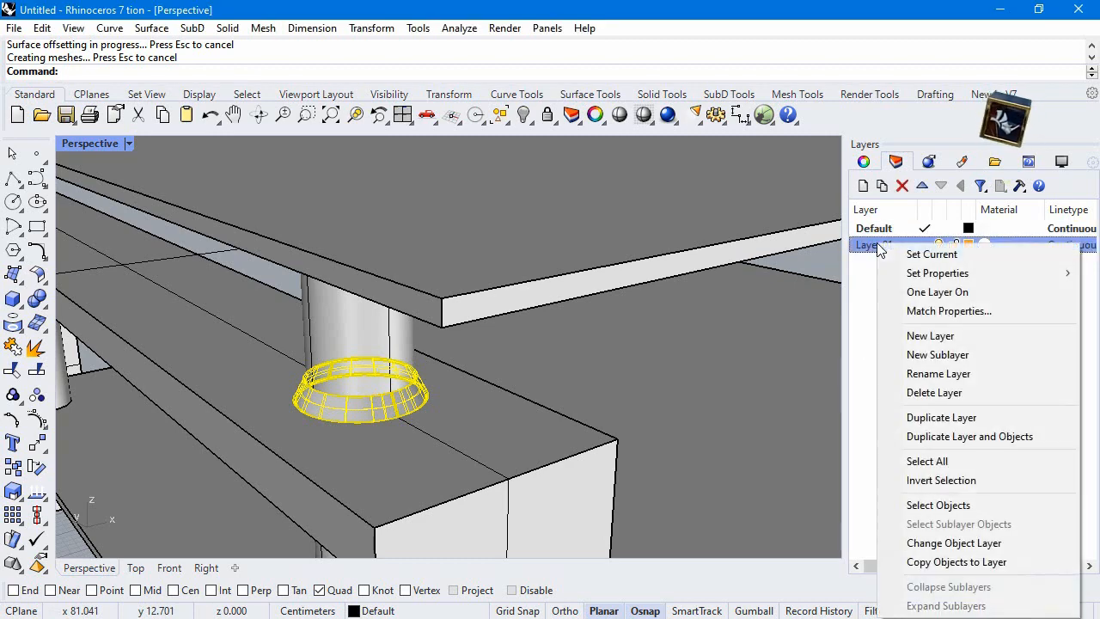
pyautogui.click(644, 534)
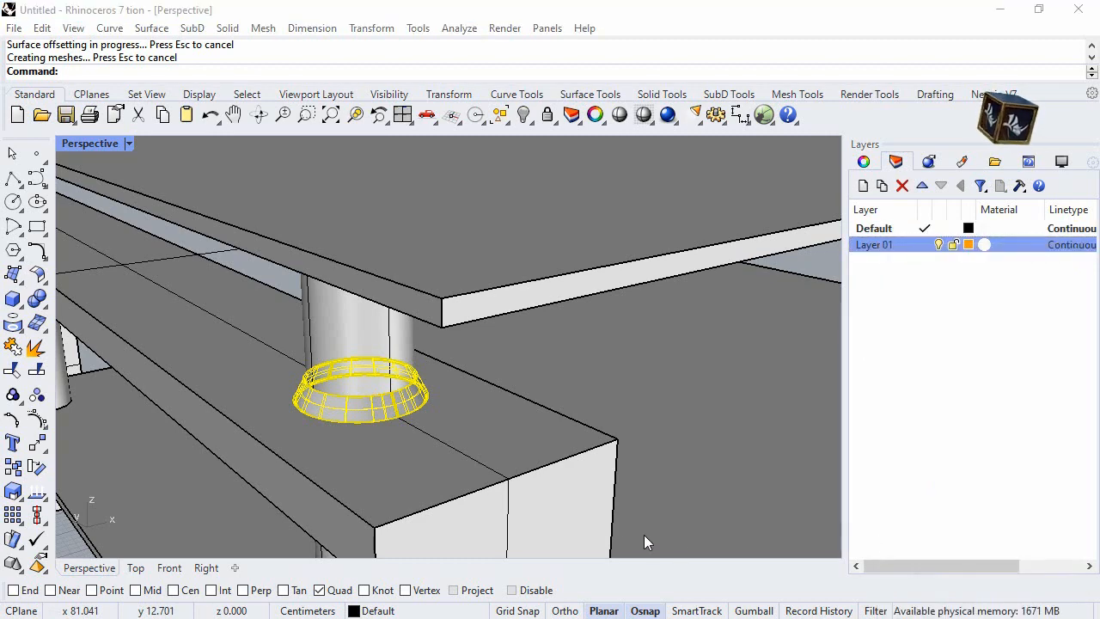
pyautogui.rightClick(886, 246)
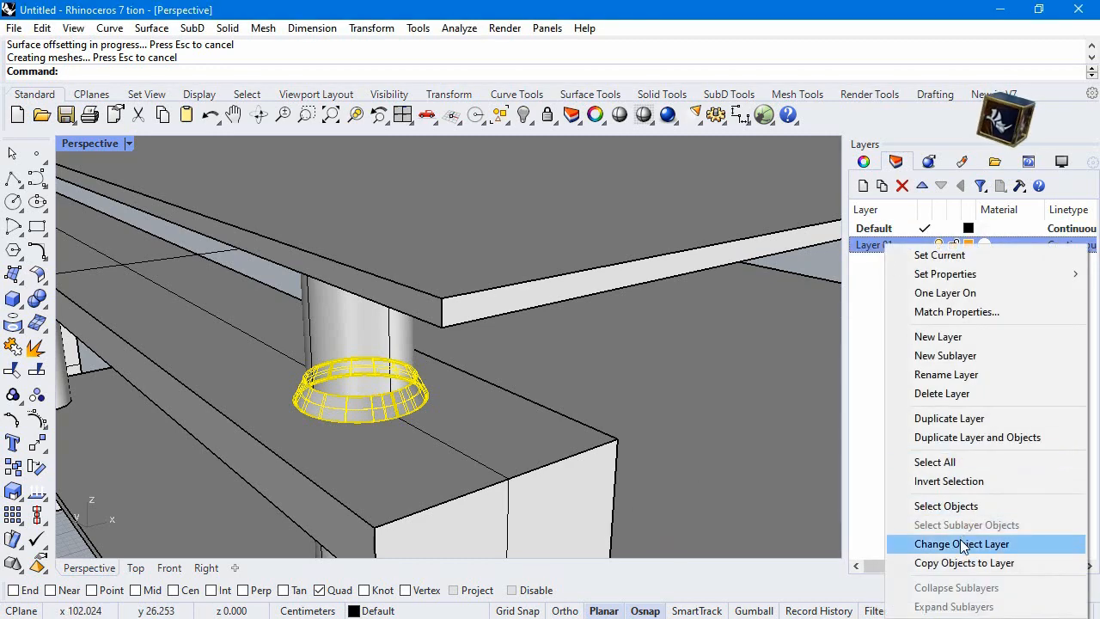
pyautogui.click(968, 544)
pyautogui.scroll(-6, 332, 265)
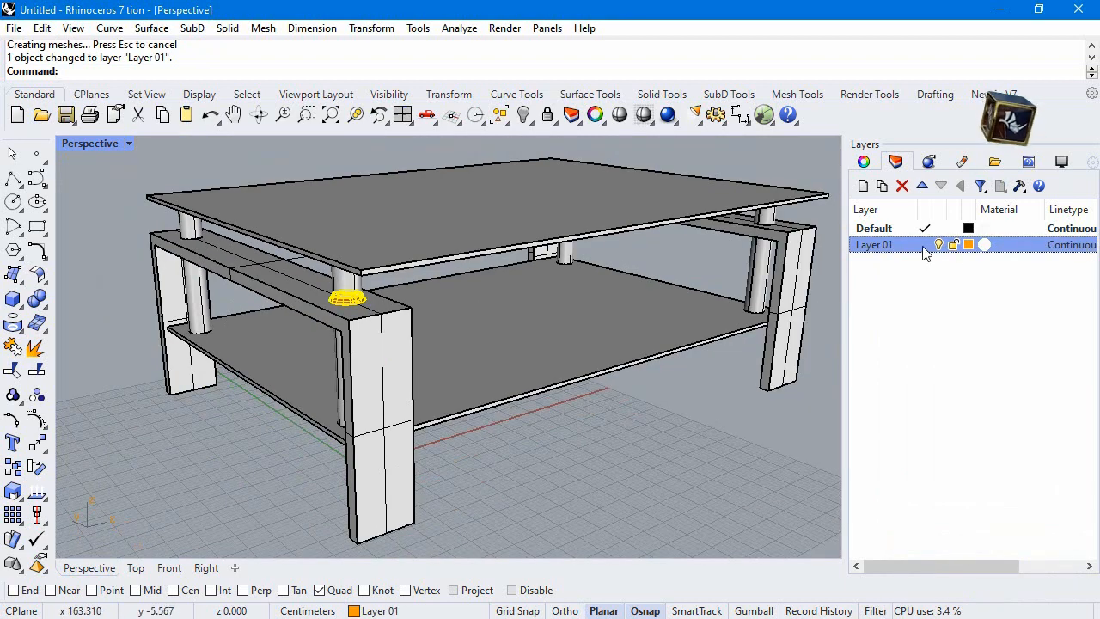
pyautogui.click(925, 246)
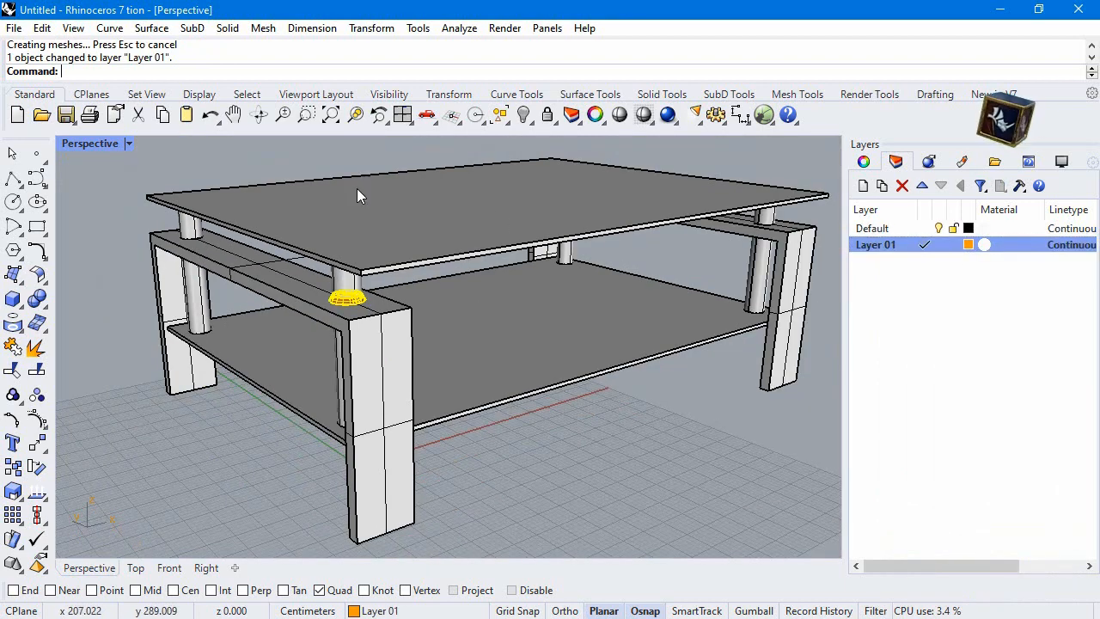
# Copy the collar onto the frame tops around the other three cylinders, working from centre to centre with the Cen snap
pyautogui.click(36, 469)
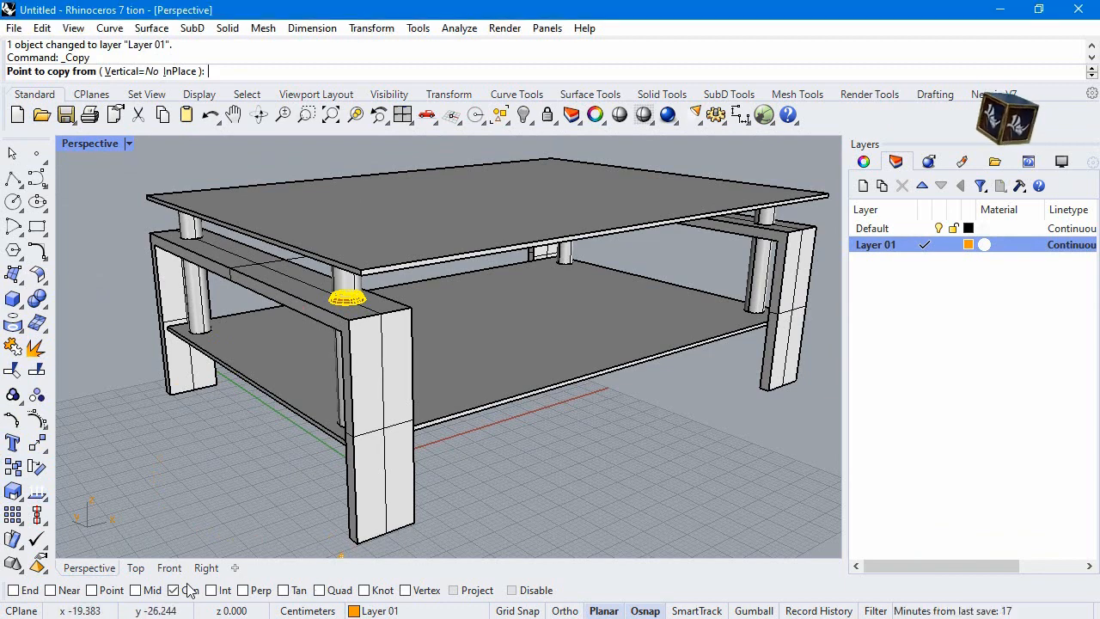
pyautogui.scroll(3, 355, 303)
pyautogui.click(356, 312)
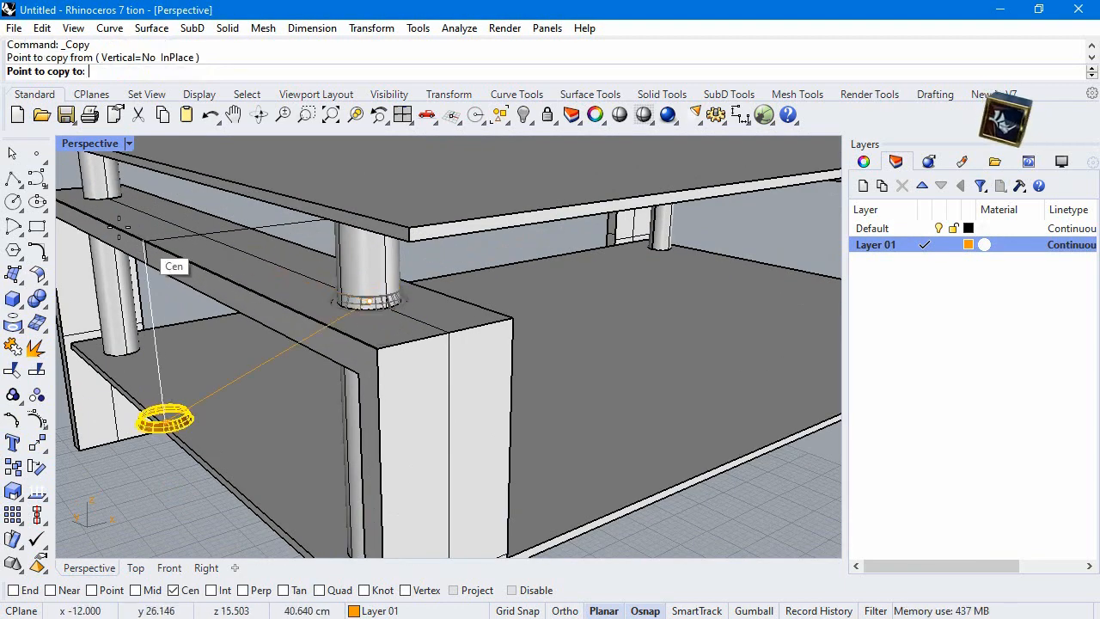
pyautogui.click(103, 200)
pyautogui.scroll(-5, 552, 281)
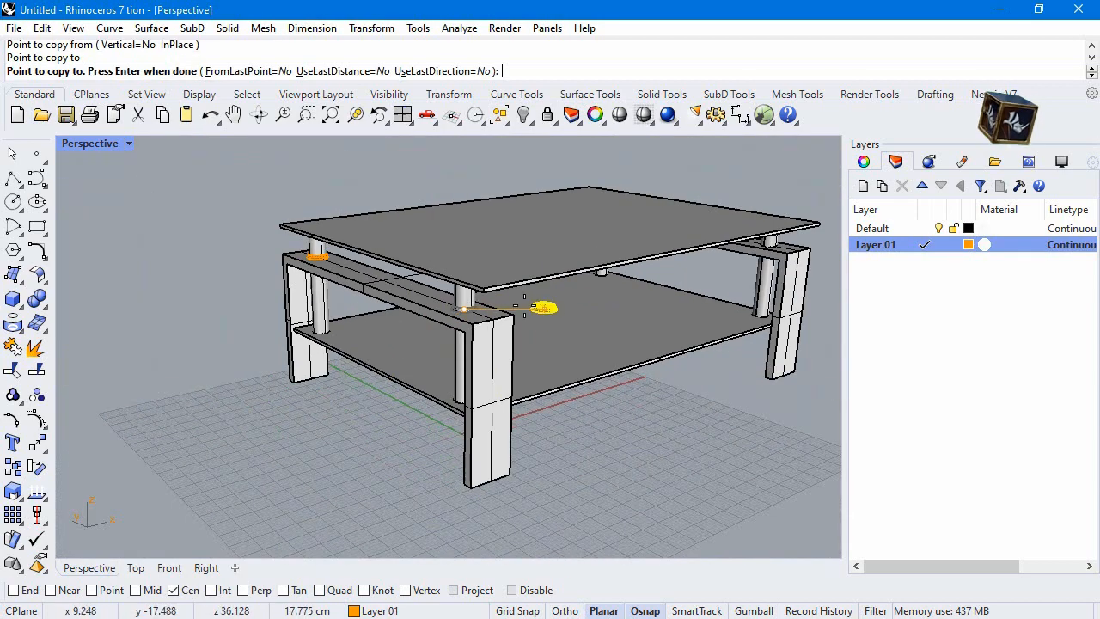
pyautogui.scroll(5, 776, 234)
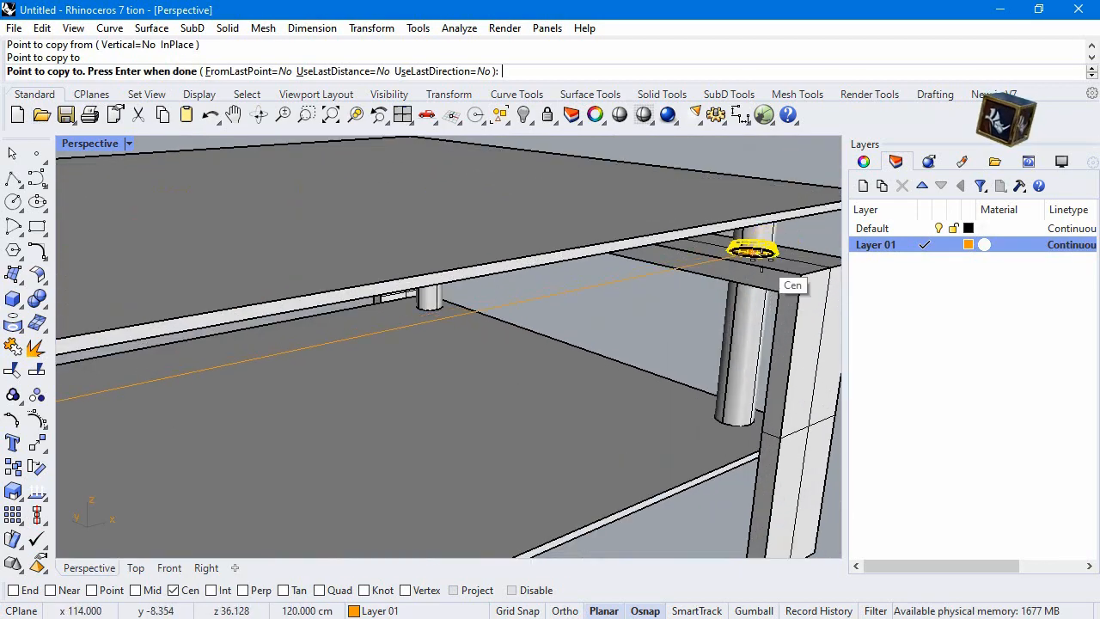
pyautogui.click(768, 255)
pyautogui.scroll(-5, 707, 320)
pyautogui.moveTo(717, 251); pyautogui.dragTo(348, 293, button='right')
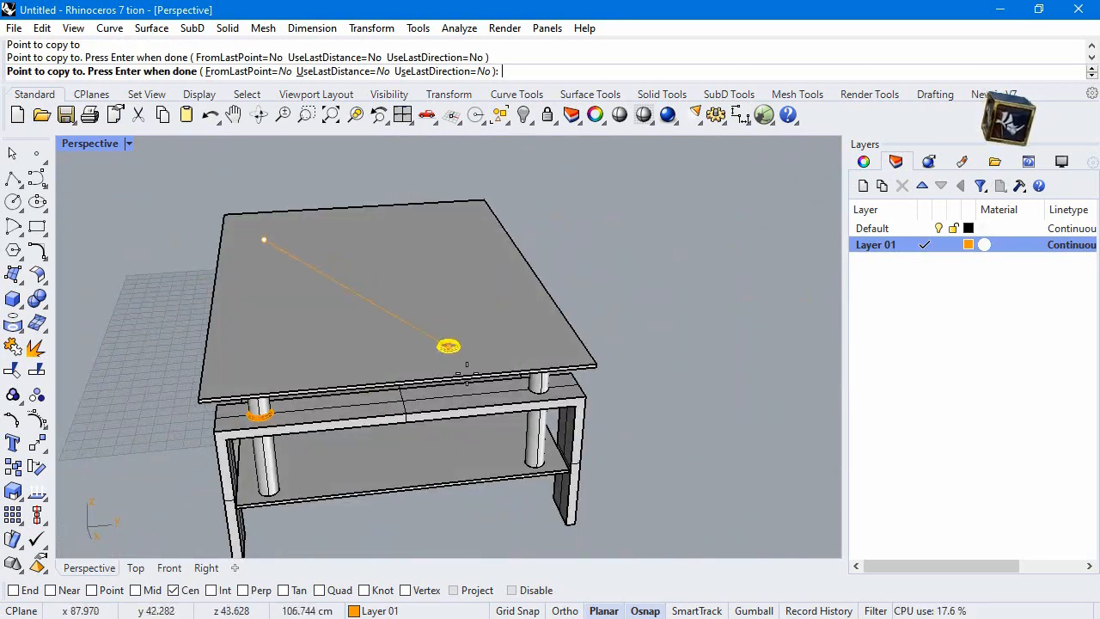
pyautogui.scroll(3, 467, 363)
pyautogui.click(555, 389)
pyautogui.rightClick(497, 380)
pyautogui.scroll(-5, 497, 380)
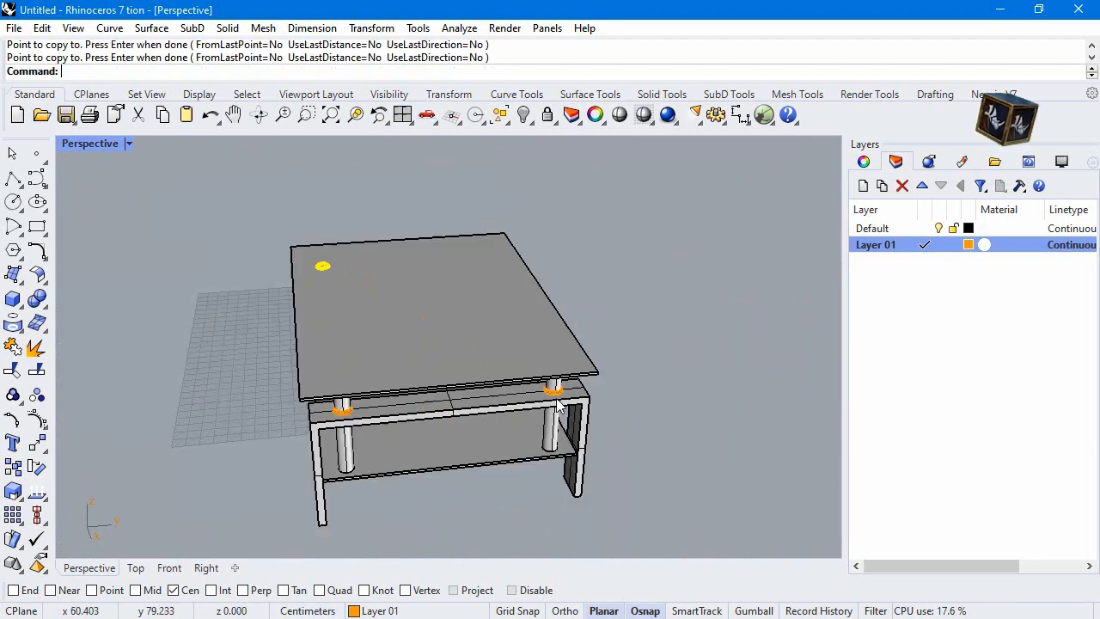
# Copy all four collars from the frame tops 22.5 cm down to the cylinder bases on the lower shelf, working from centre to centre
pyautogui.moveTo(395, 365); pyautogui.dragTo(535, 349, button='right')
pyautogui.scroll(6, 544, 364)
pyautogui.scroll(4, 544, 370)
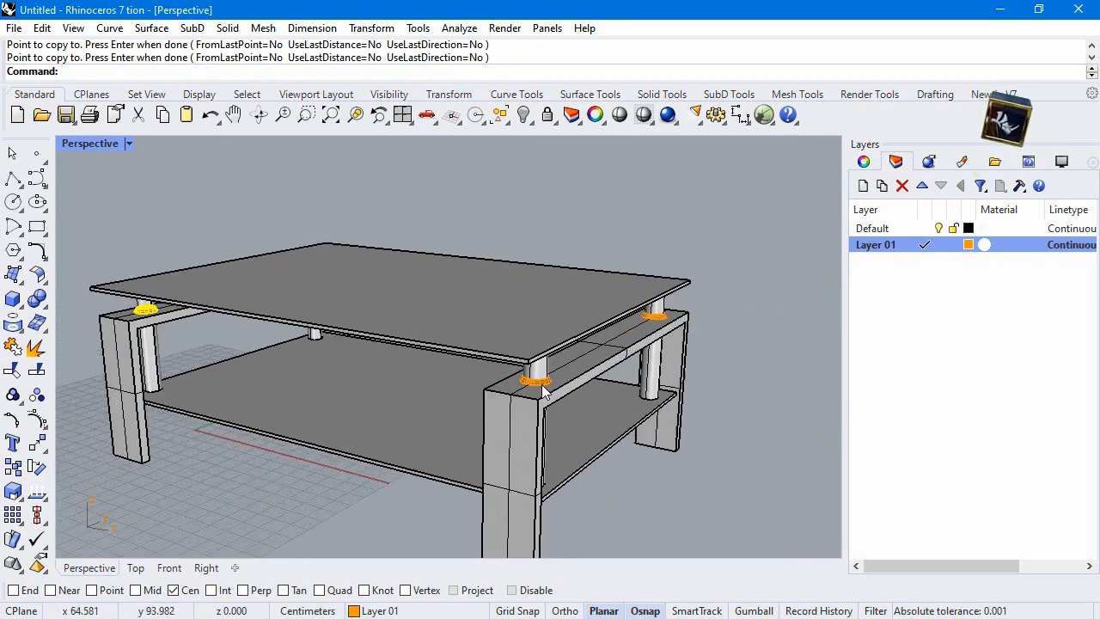
pyautogui.click(544, 387)
pyautogui.keyDown('shift'); pyautogui.click(676, 303); pyautogui.keyUp('shift')
pyautogui.scroll(-6, 685, 325)
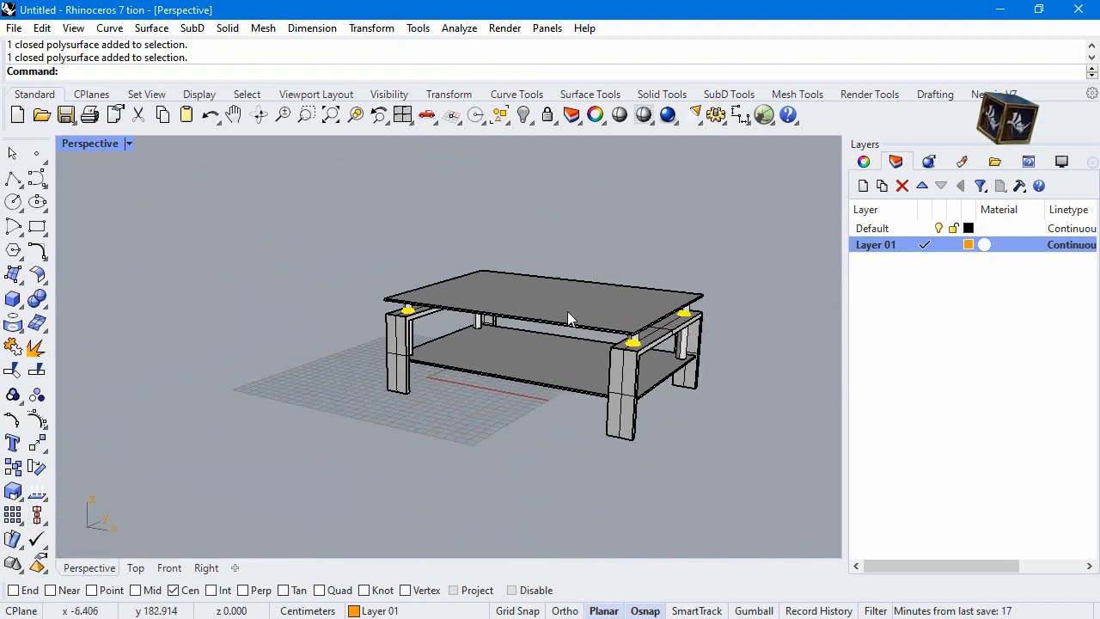
pyautogui.scroll(5, 422, 319)
pyautogui.moveTo(425, 320); pyautogui.dragTo(482, 284, button='right')
pyautogui.scroll(3, 464, 340)
pyautogui.scroll(2, 465, 353)
pyautogui.keyDown('shift'); pyautogui.click(464, 352); pyautogui.keyUp('shift')
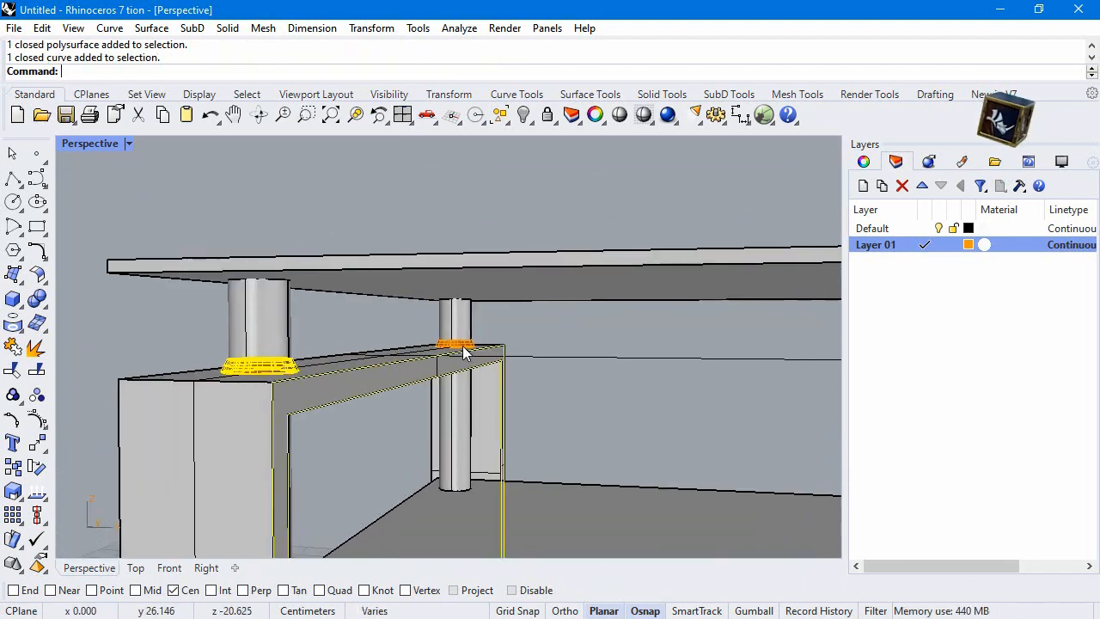
pyautogui.keyDown('ctrl'); pyautogui.click(451, 355); pyautogui.keyUp('ctrl')
pyautogui.keyDown('shift'); pyautogui.click(451, 348); pyautogui.keyUp('shift')
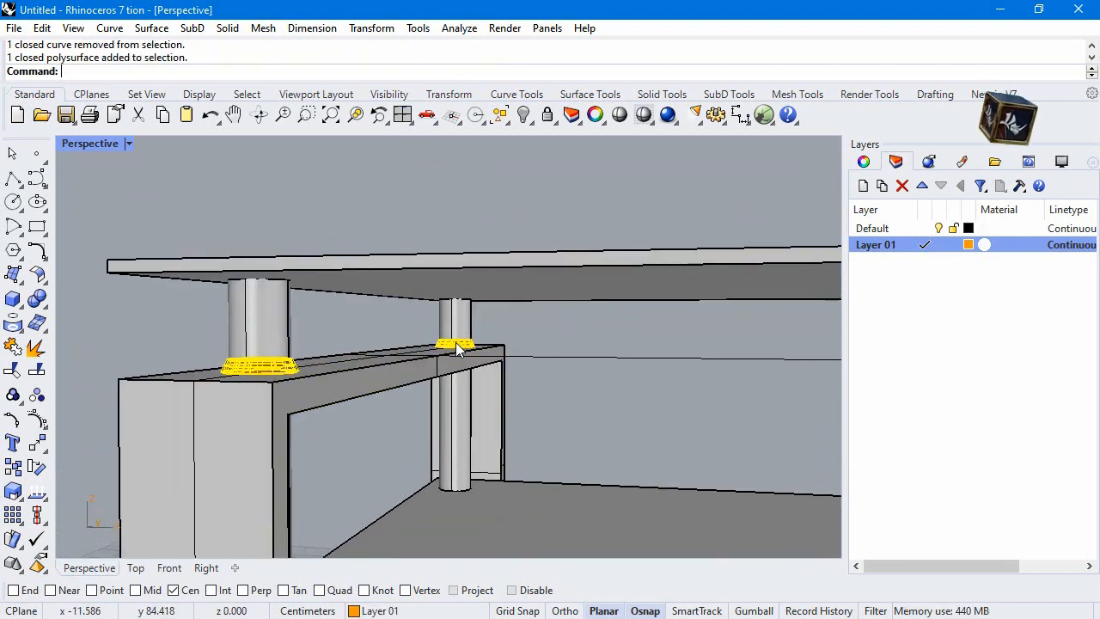
pyautogui.scroll(-2, 438, 321)
pyautogui.scroll(-2, 410, 313)
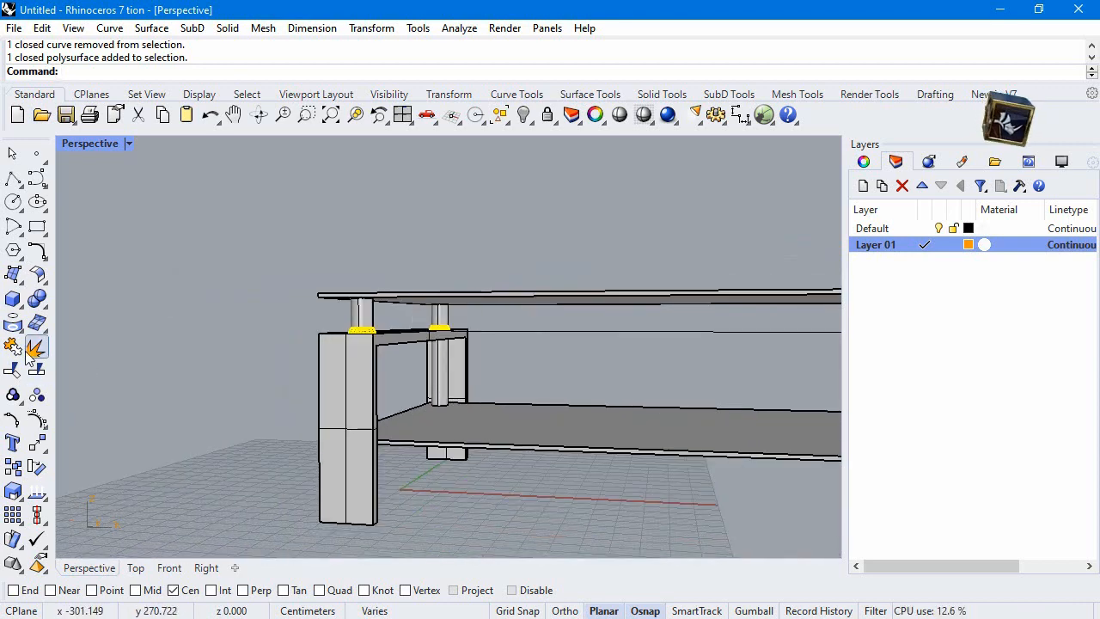
pyautogui.click(13, 491)
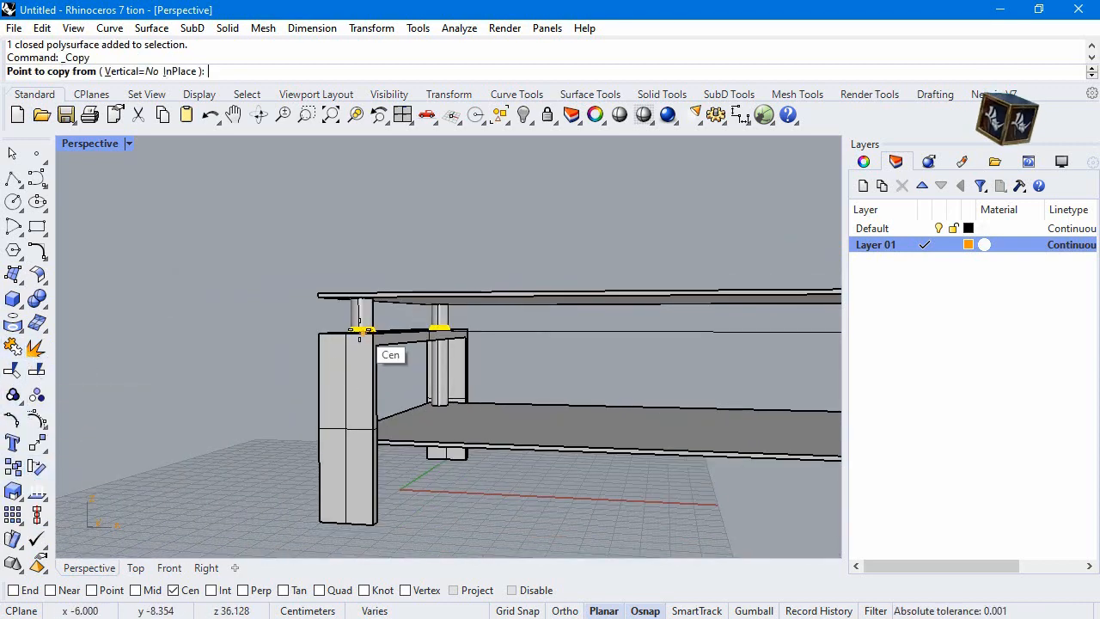
pyautogui.hotkey('ctrl', 'm')
pyautogui.click(271, 400)
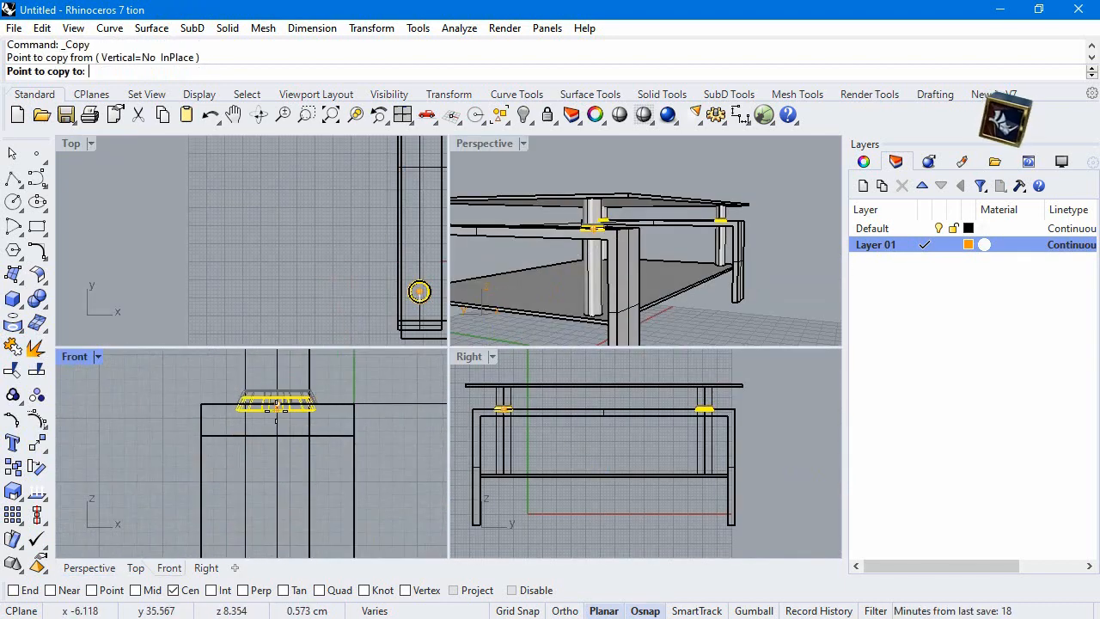
pyautogui.scroll(3, 566, 323)
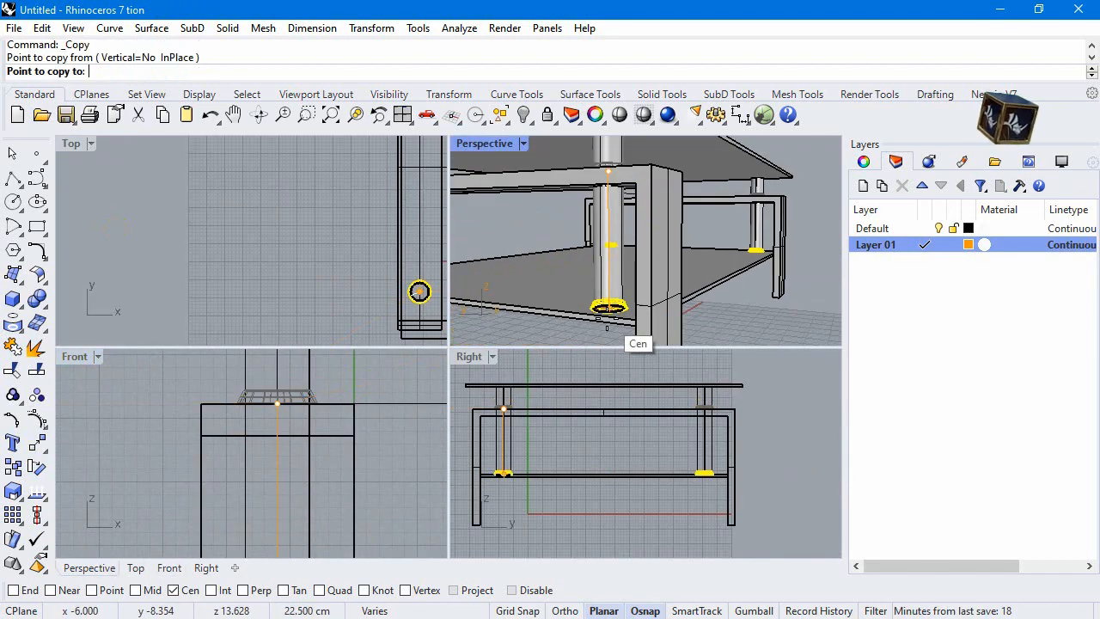
pyautogui.click(601, 315)
pyautogui.rightClick(614, 297)
pyautogui.scroll(-3, 720, 269)
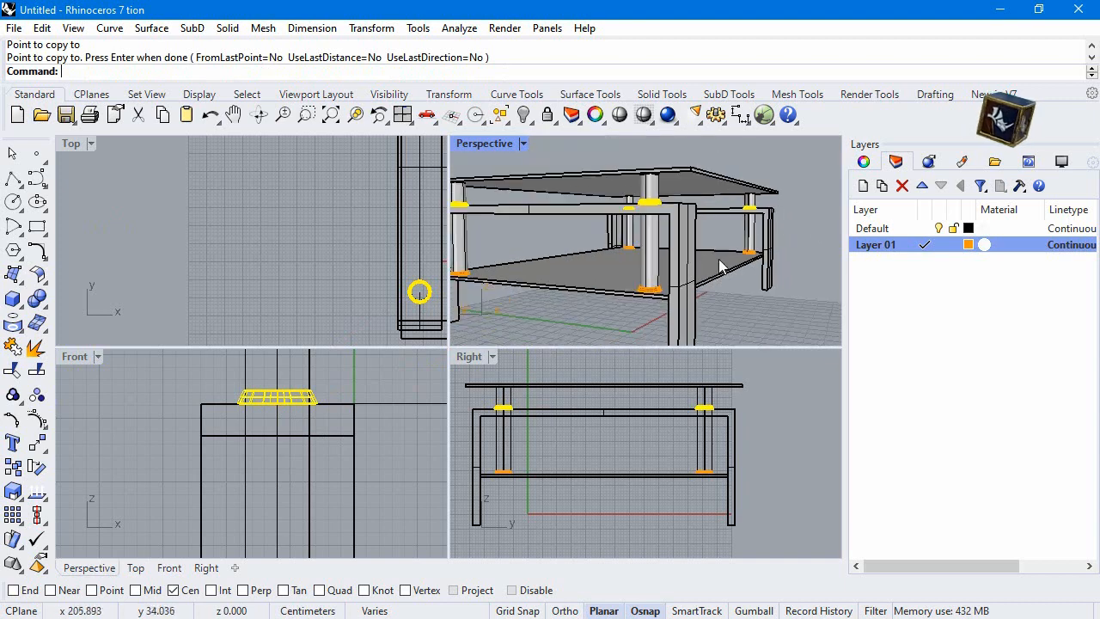
# Fillet the four vertical corner edges of the tabletop with FilletEdge at a radius of 1 cm
pyautogui.scroll(3, 771, 249)
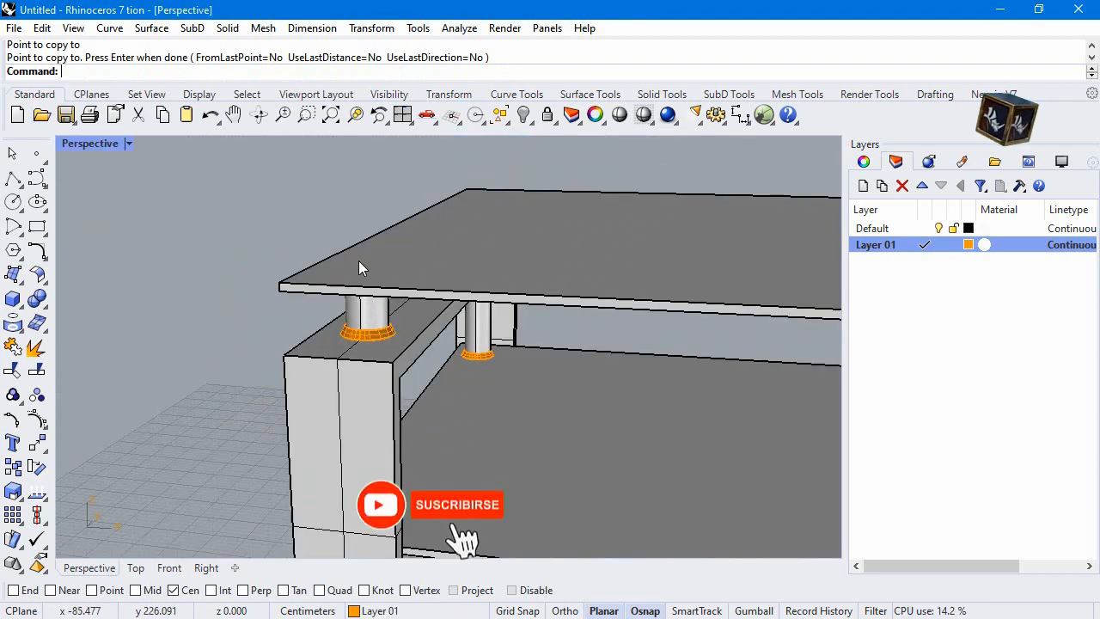
pyautogui.click(313, 271)
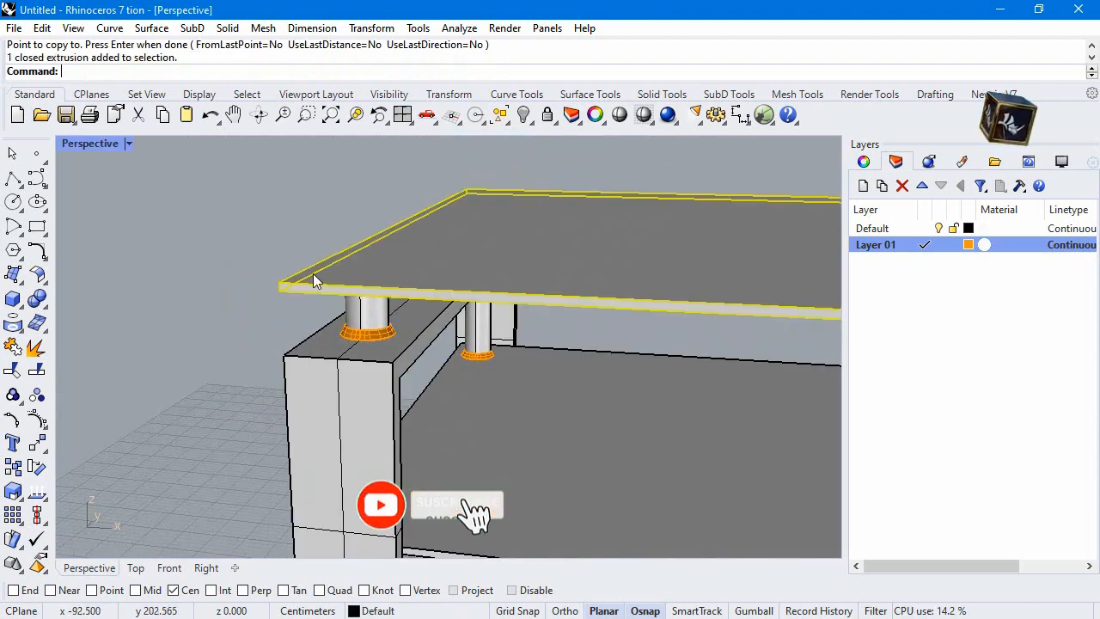
pyautogui.press('Escape')
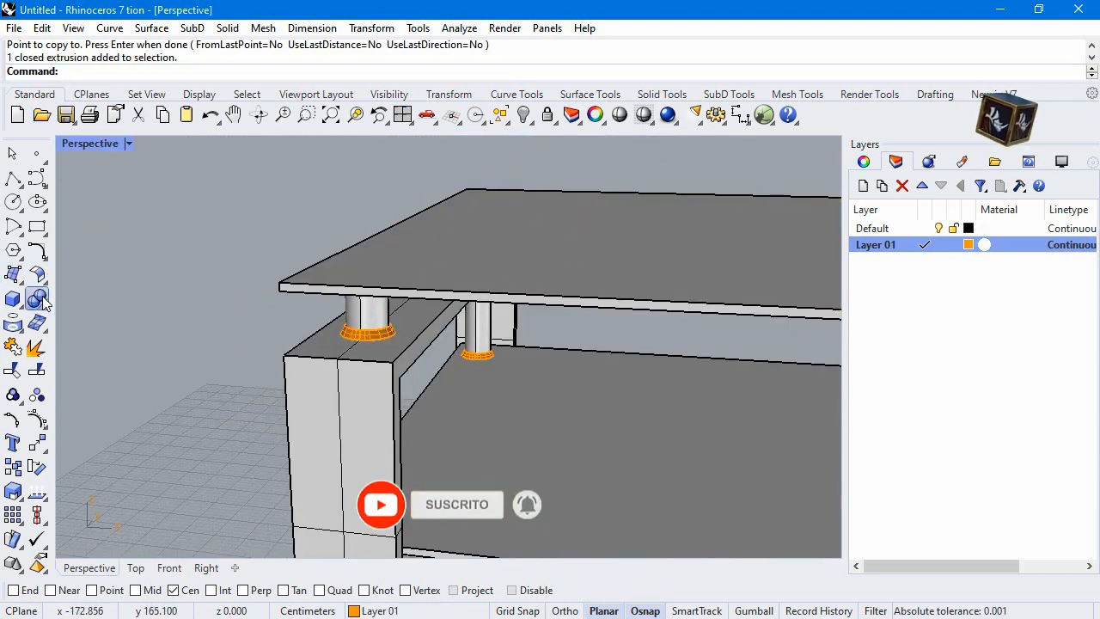
pyautogui.click(37, 298)
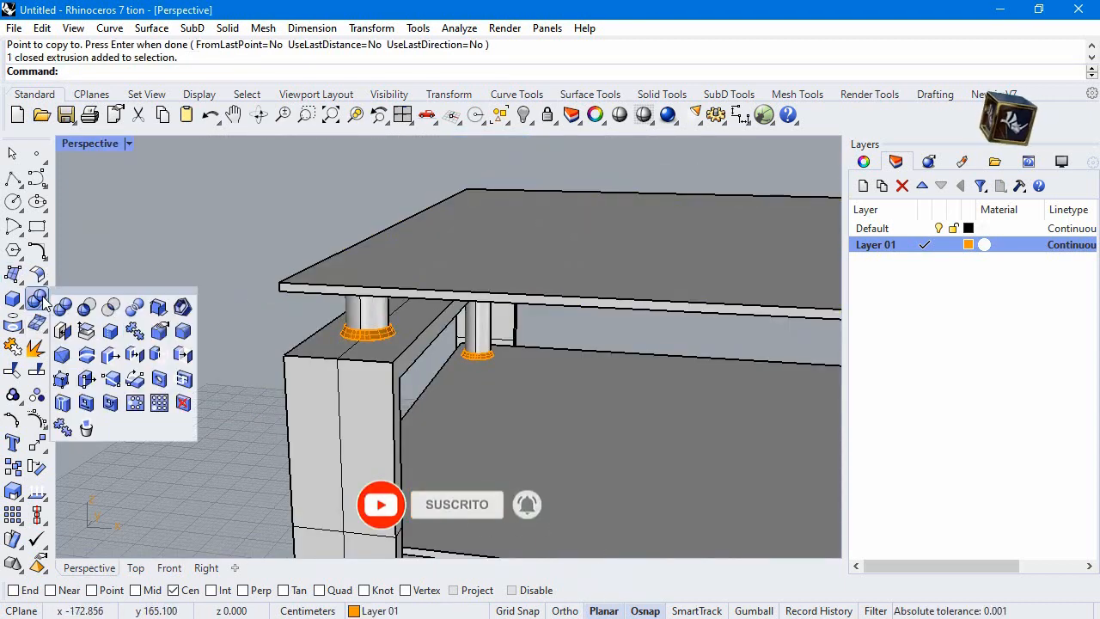
pyautogui.click(184, 332)
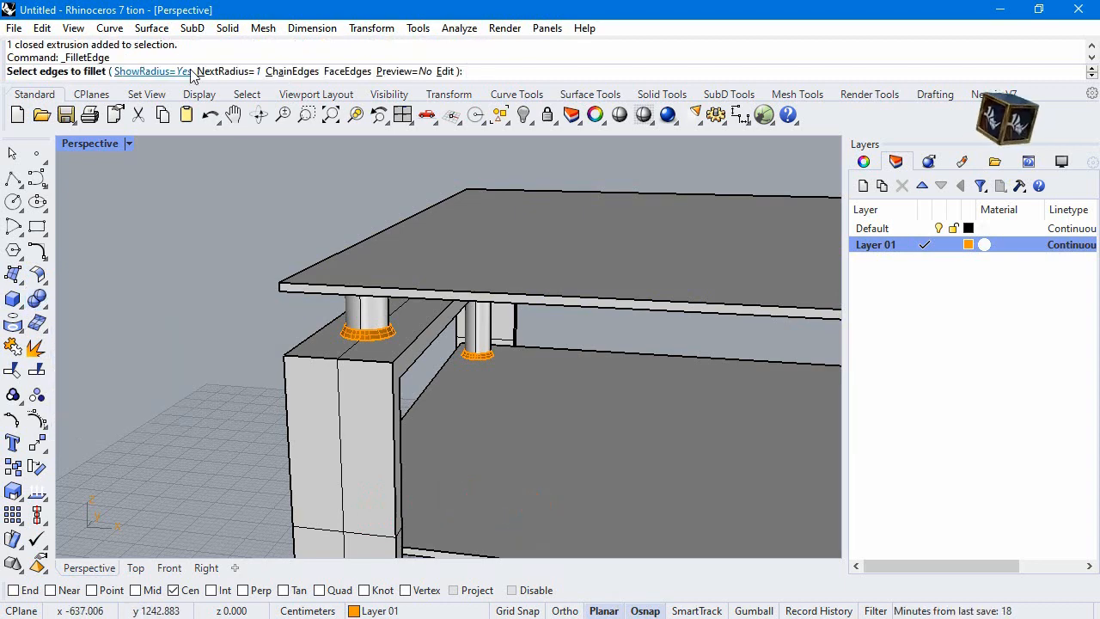
pyautogui.scroll(3, 280, 292)
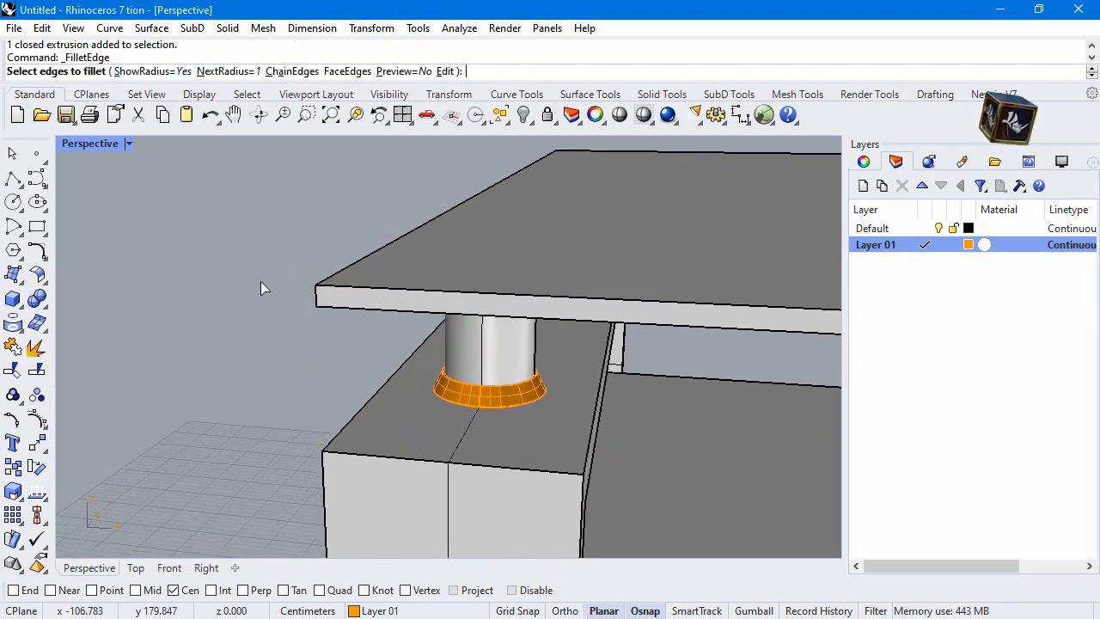
pyautogui.click(318, 297)
pyautogui.scroll(-5, 293, 258)
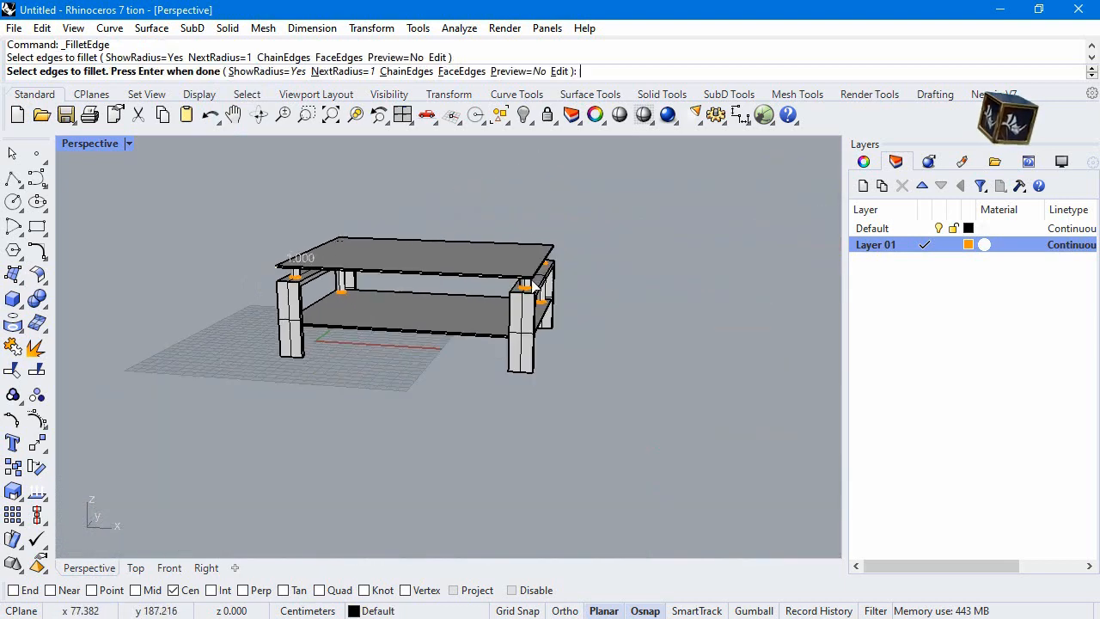
pyautogui.scroll(8, 520, 296)
pyautogui.click(493, 301)
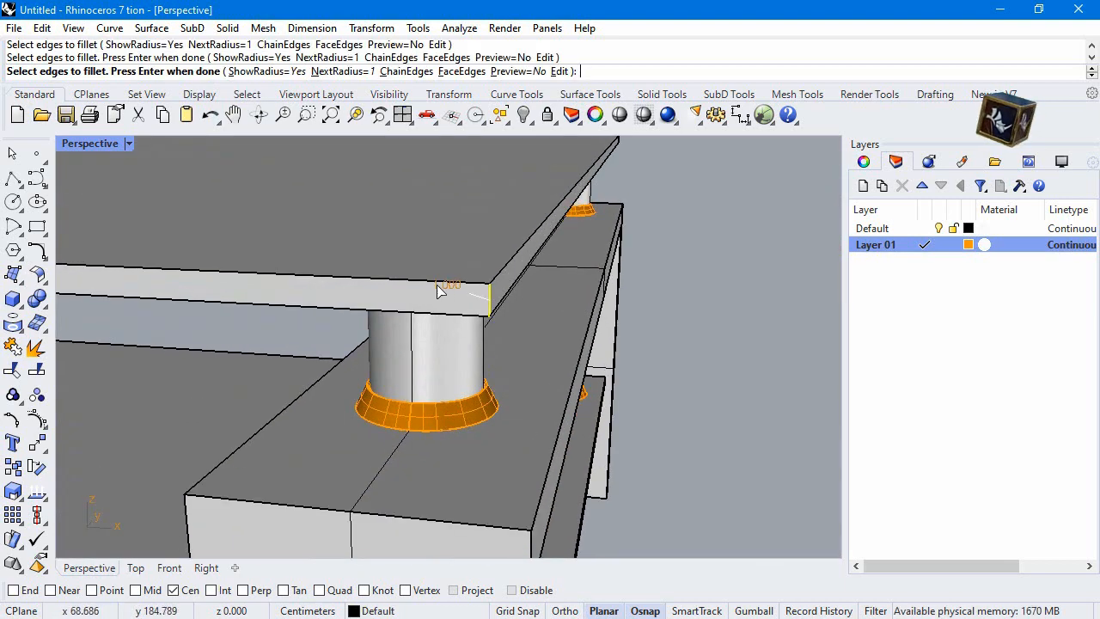
pyautogui.scroll(-8, 428, 303)
pyautogui.moveTo(513, 301); pyautogui.dragTo(315, 356, button='right')
pyautogui.scroll(-5, 511, 294)
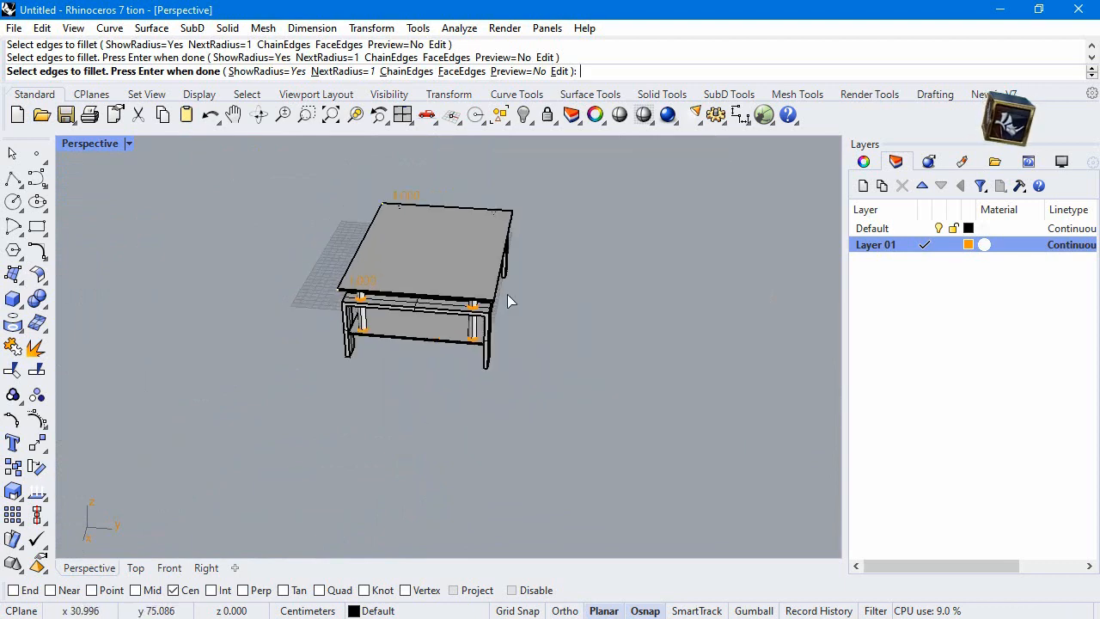
pyautogui.scroll(10, 475, 325)
pyautogui.click(444, 276)
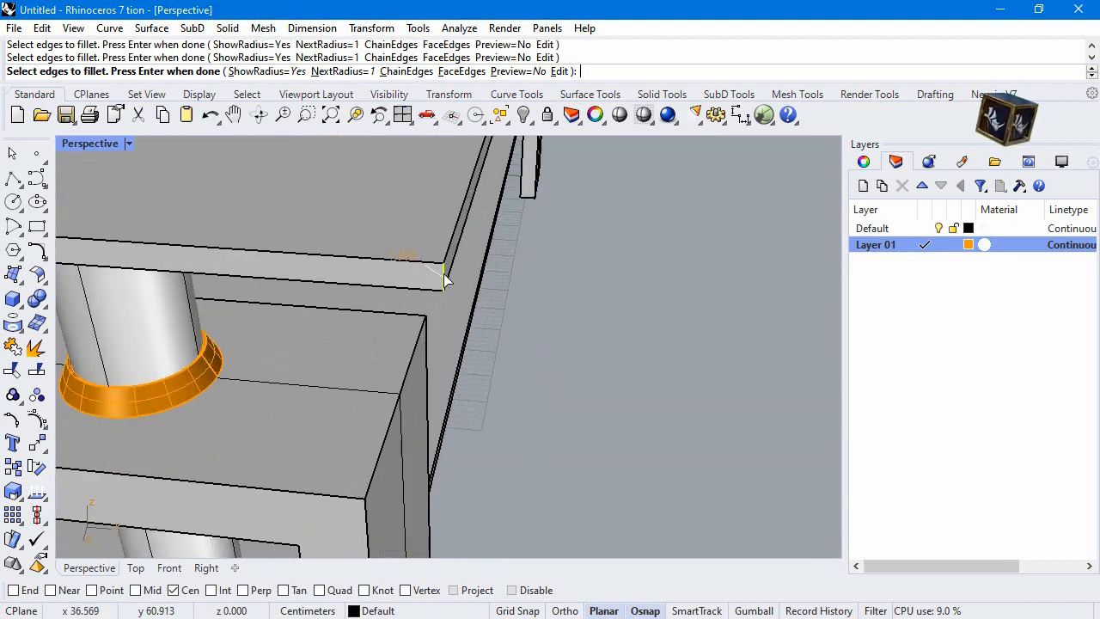
pyautogui.scroll(-10, 447, 356)
pyautogui.moveTo(456, 354); pyautogui.dragTo(579, 357, button='right')
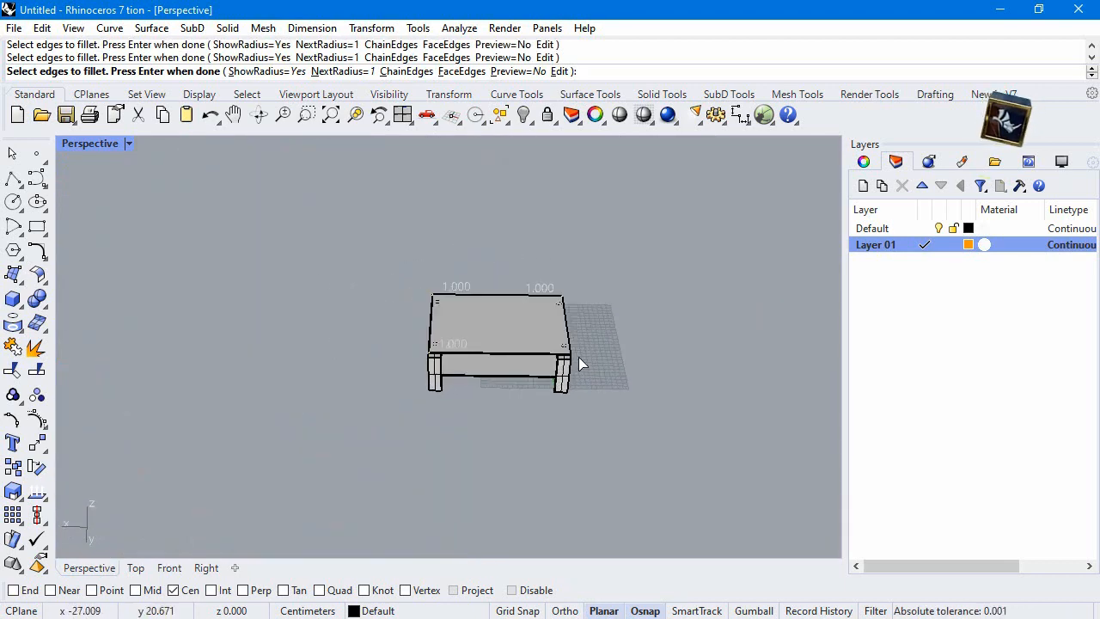
pyautogui.scroll(10, 550, 339)
pyautogui.scroll(3, 520, 340)
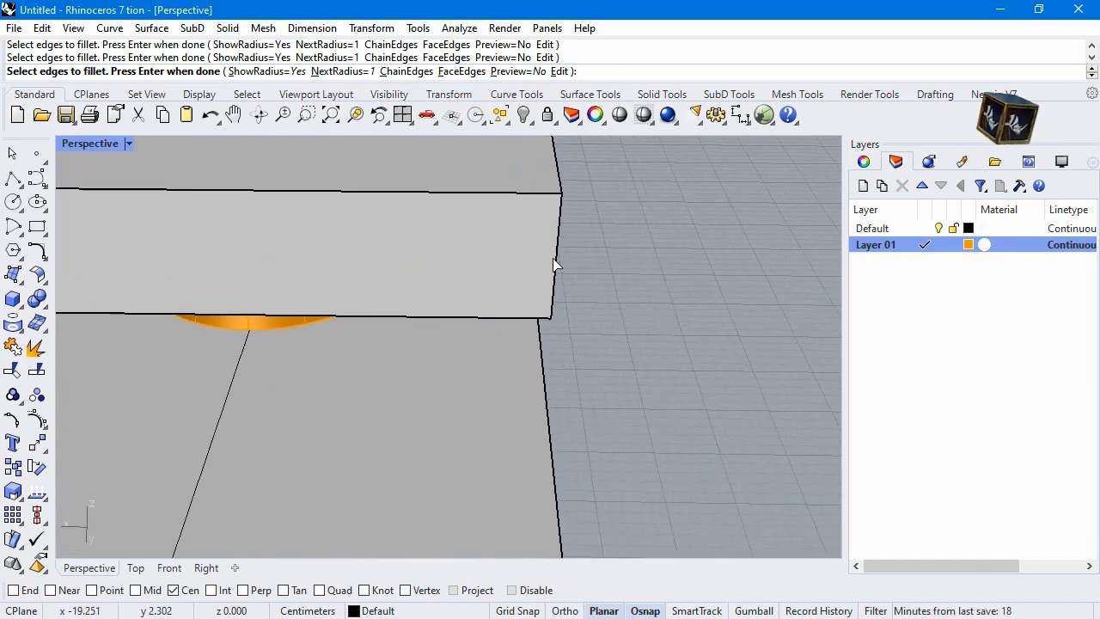
pyautogui.click(559, 259)
pyautogui.press('Return')
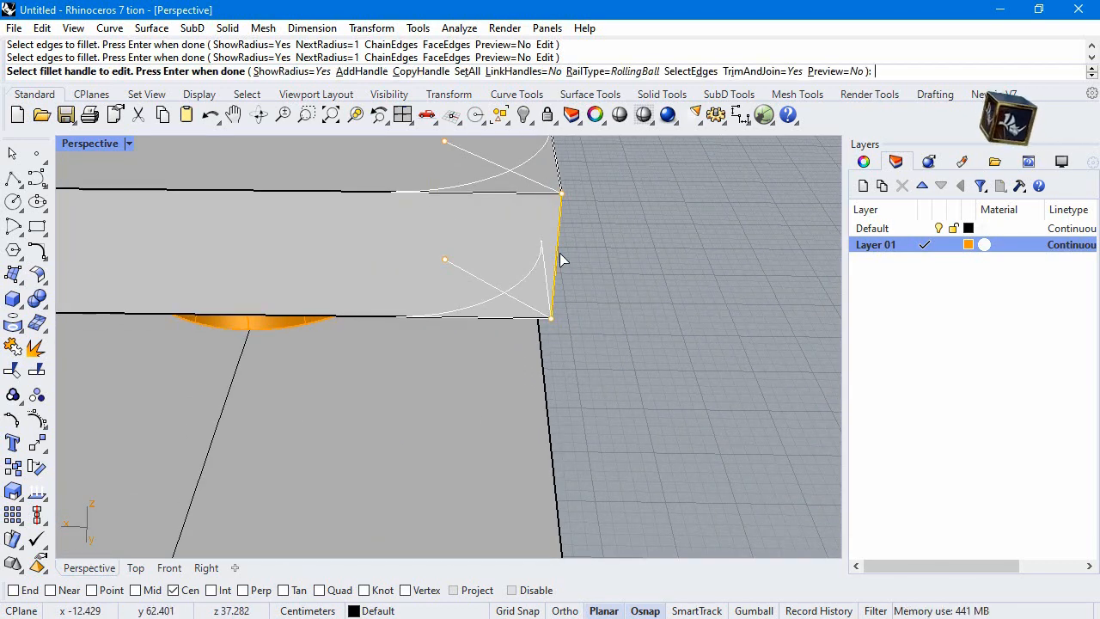
pyautogui.press('Return')
pyautogui.scroll(-10, 533, 290)
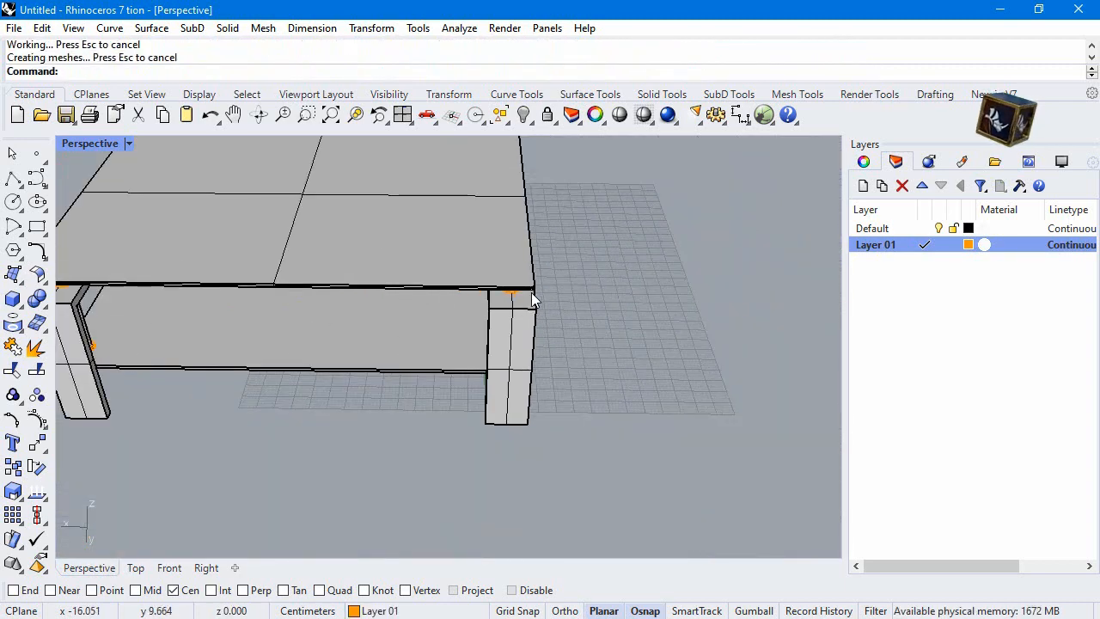
# Select the tabletop, create a new layer and set the layer's colour to cyan
pyautogui.scroll(10, 370, 323)
pyautogui.moveTo(270, 279); pyautogui.dragTo(408, 267, button='right')
pyautogui.scroll(-10, 447, 306)
pyautogui.click(408, 265)
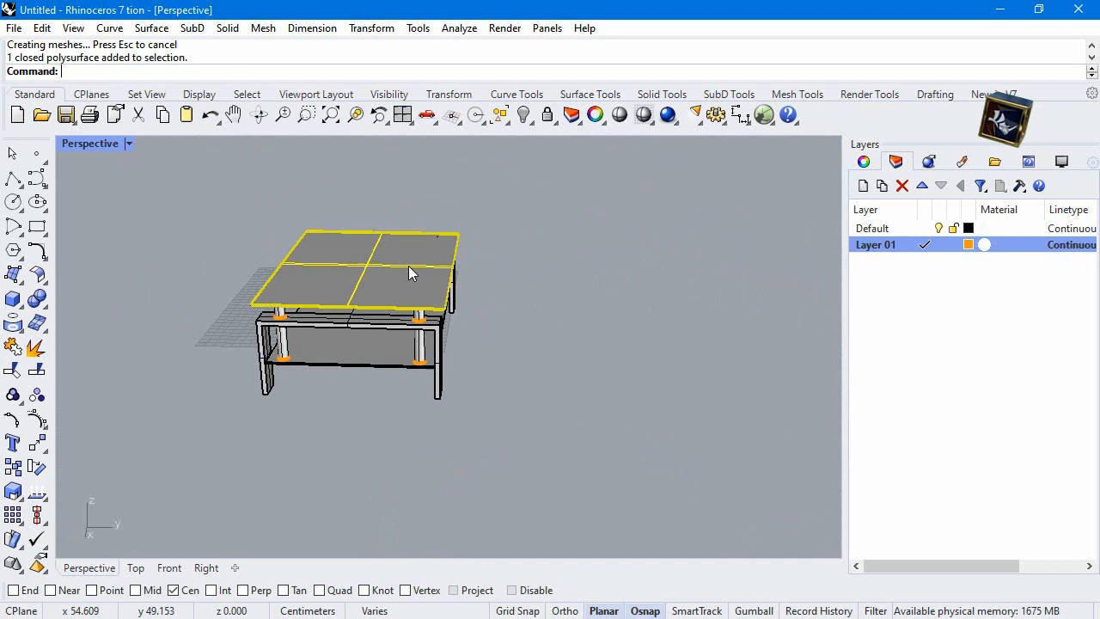
pyautogui.click(863, 186)
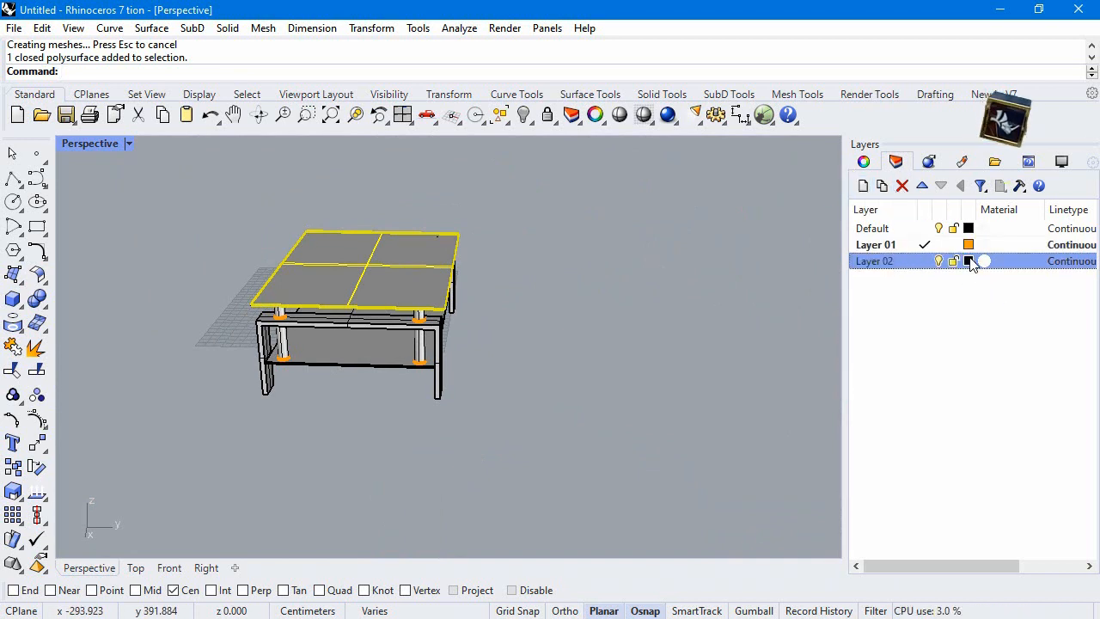
pyautogui.click(970, 262)
pyautogui.click(891, 360)
pyautogui.click(849, 399)
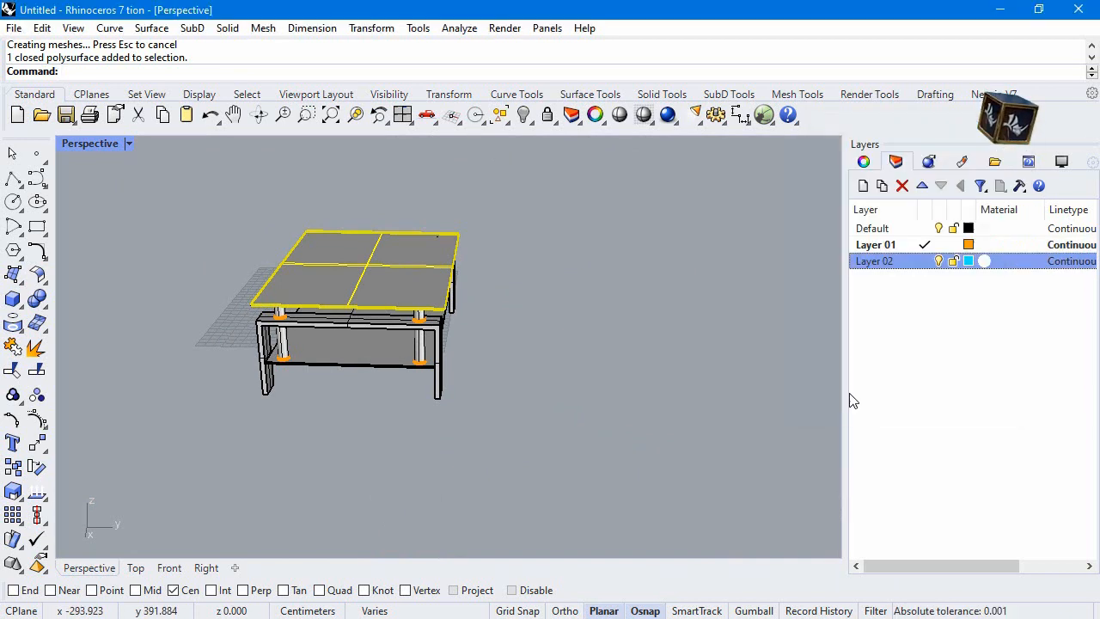
# Move the selected tabletop and the lower shelf to the cyan Layer 02
pyautogui.rightClick(897, 261)
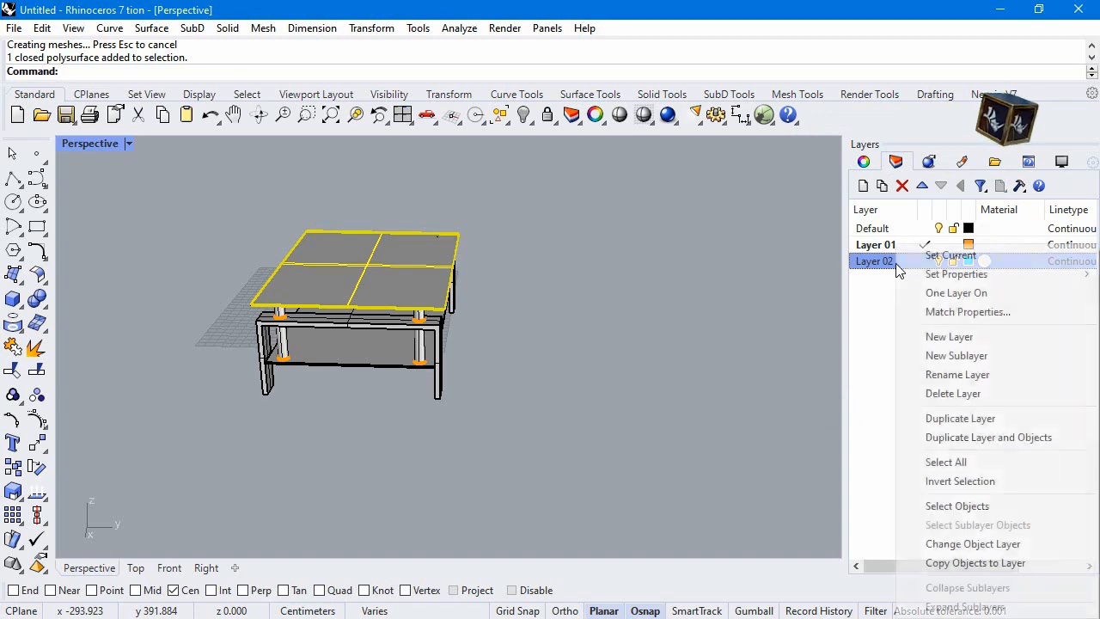
pyautogui.click(1016, 551)
pyautogui.click(380, 392)
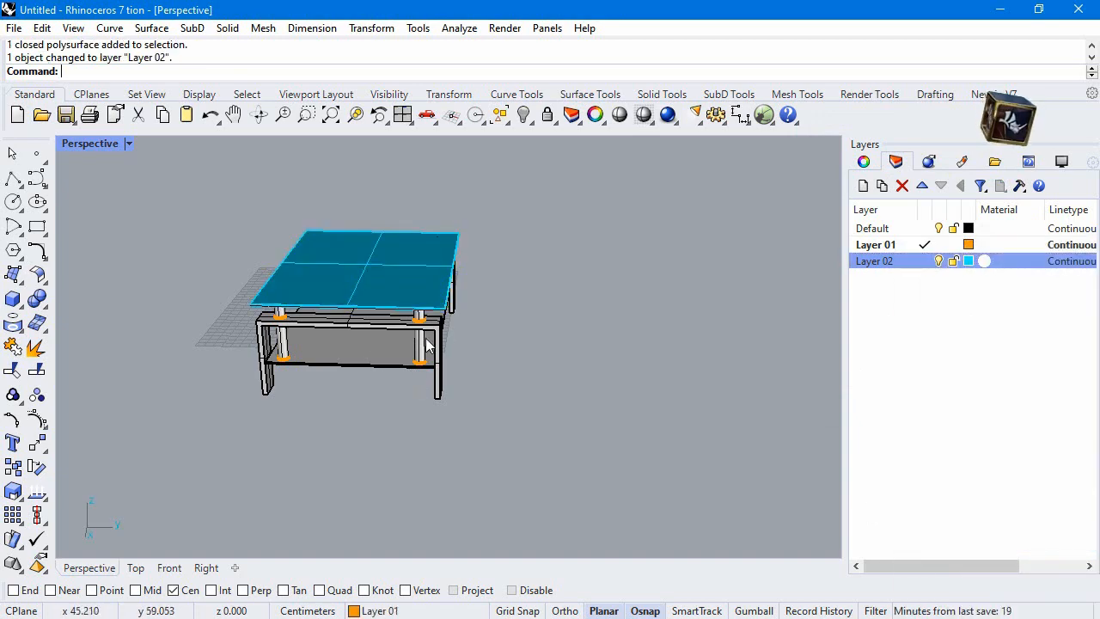
pyautogui.click(375, 355)
pyautogui.rightClick(890, 262)
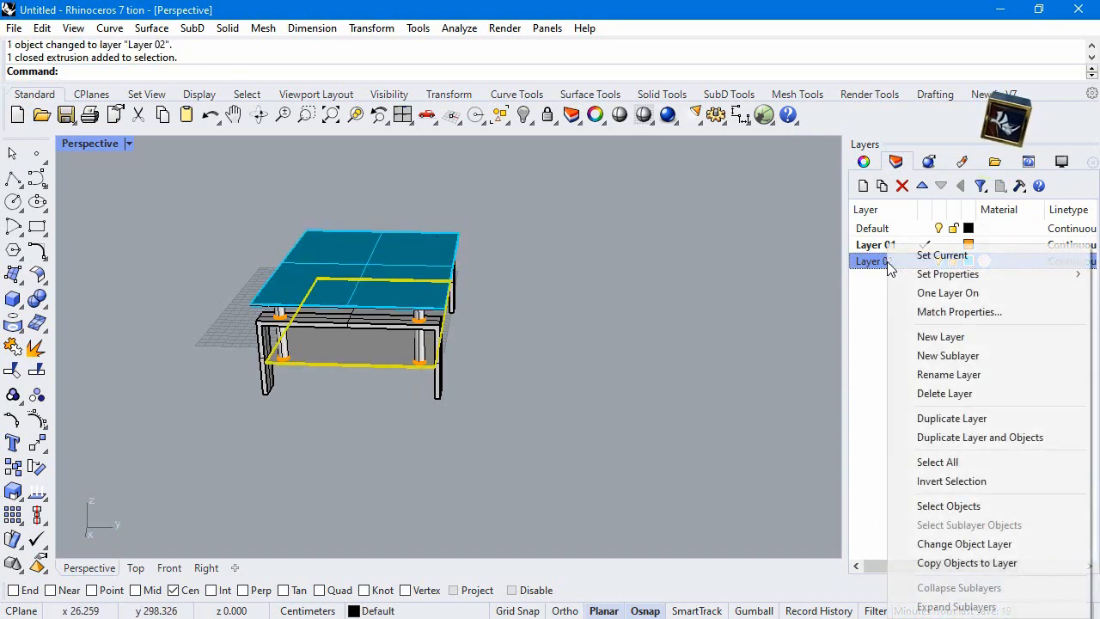
pyautogui.click(985, 551)
pyautogui.moveTo(671, 398); pyautogui.dragTo(399, 306, button='right')
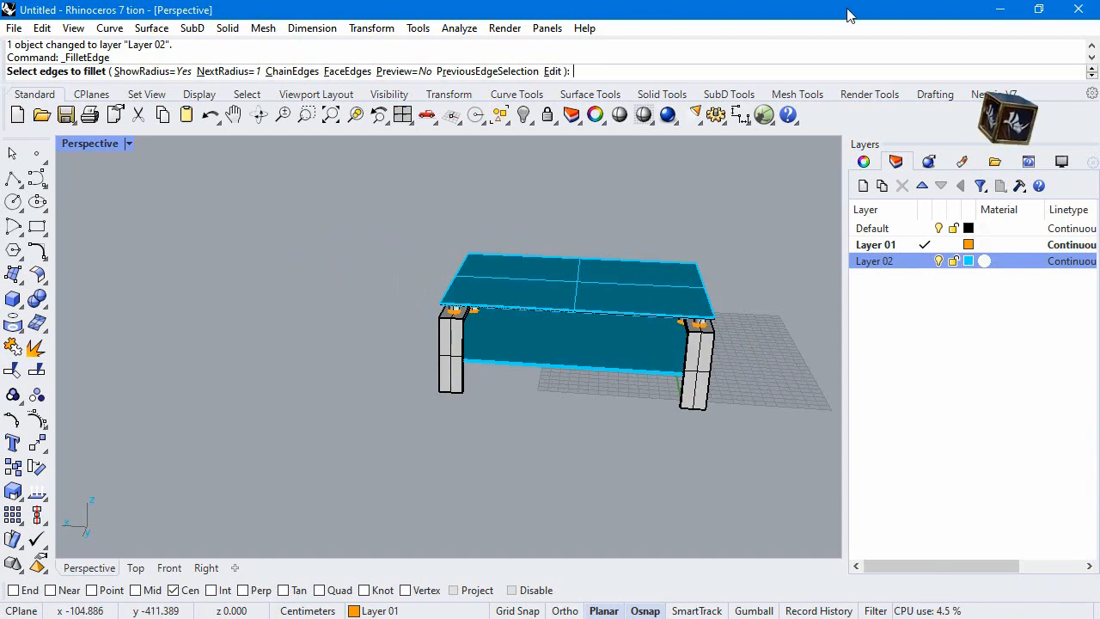
pyautogui.moveTo(307, 179); pyautogui.dragTo(434, 233, button='right')
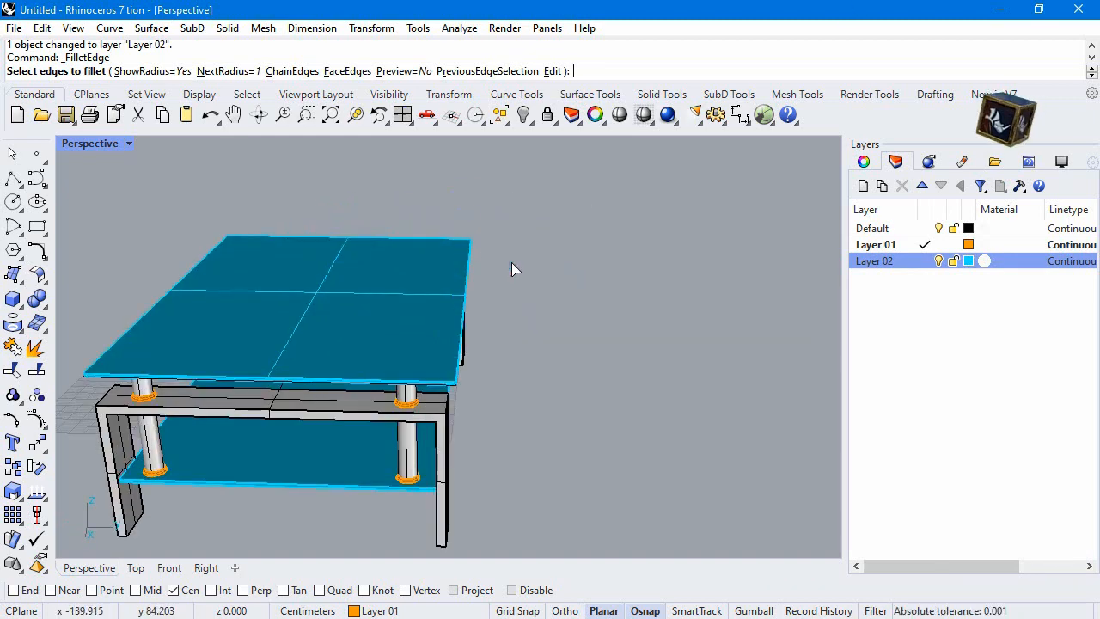
pyautogui.moveTo(512, 262); pyautogui.dragTo(424, 249, button='right')
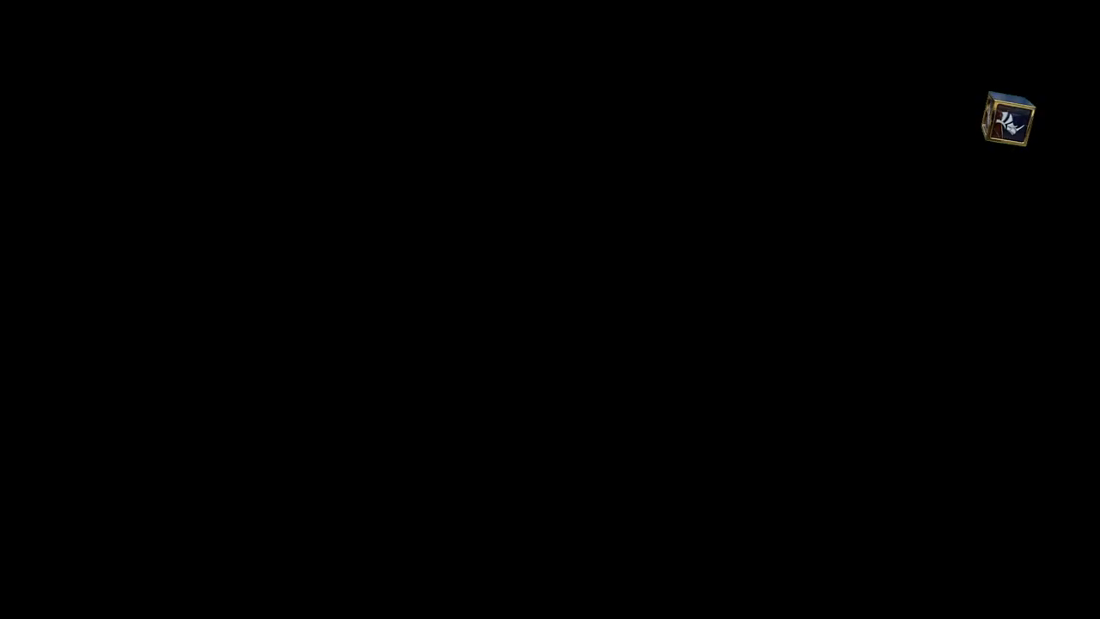